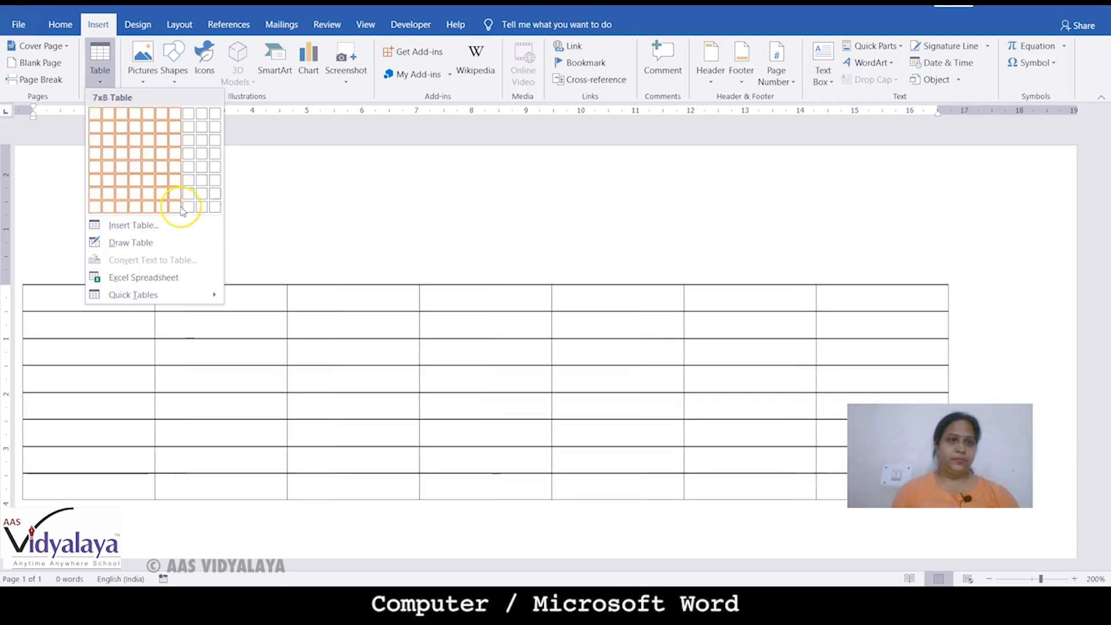
Insert a 7-column by 8-row table and drag it higher up the page
click(181, 207)
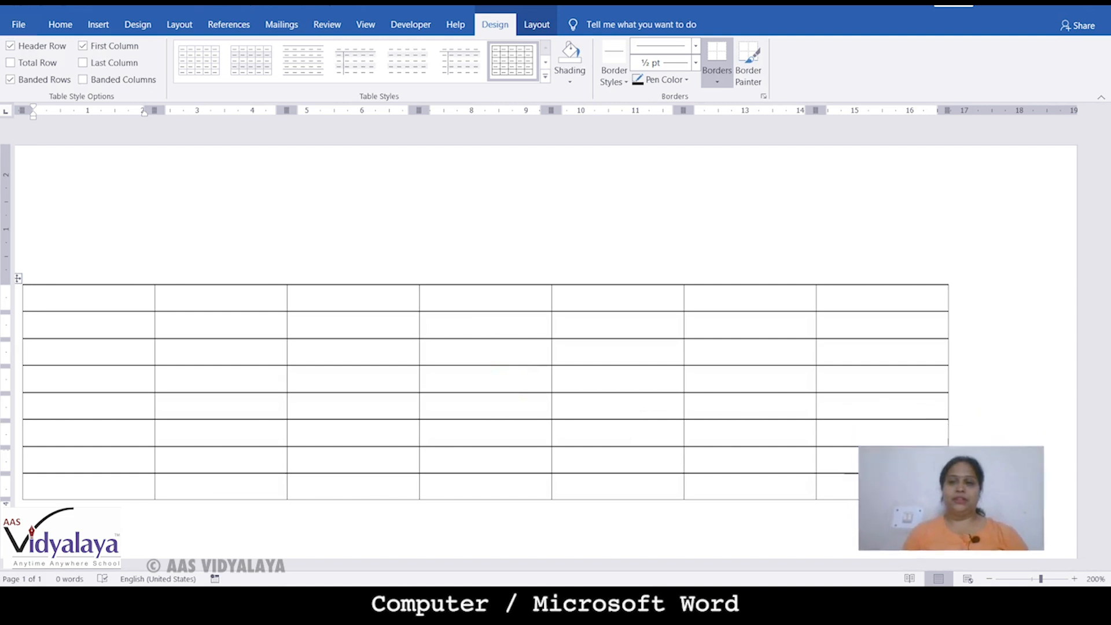
click(674, 330)
drag(19, 279, 19, 233)
click(18, 233)
Type the headings NAME, TEST 1, TEST 2, TEST 3 and TEST 4 across the first row
click(83, 249)
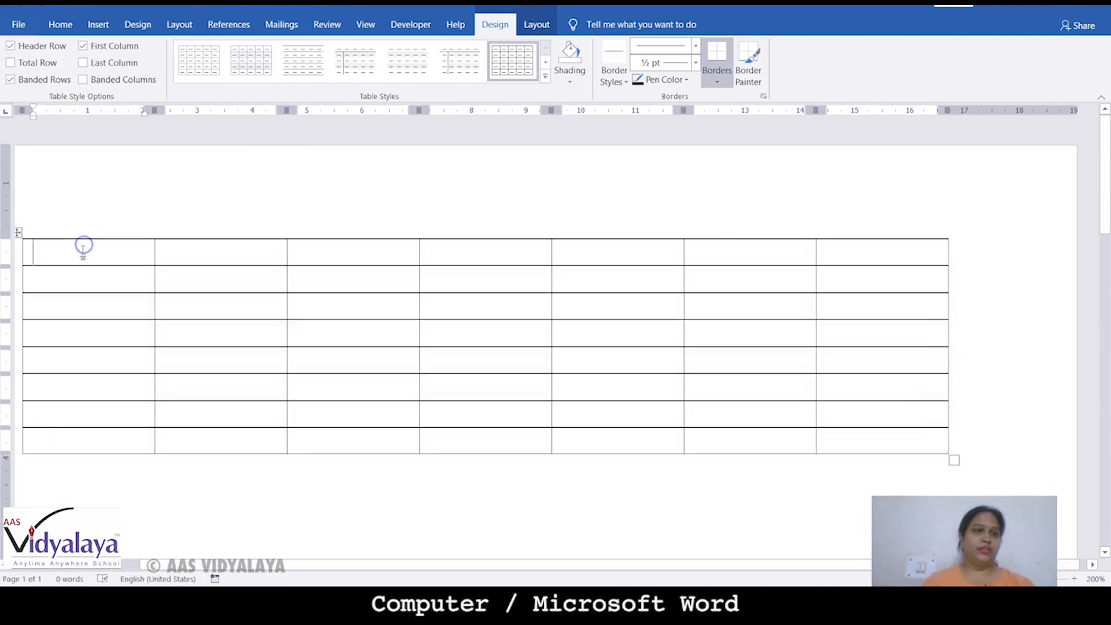
text(NAME)
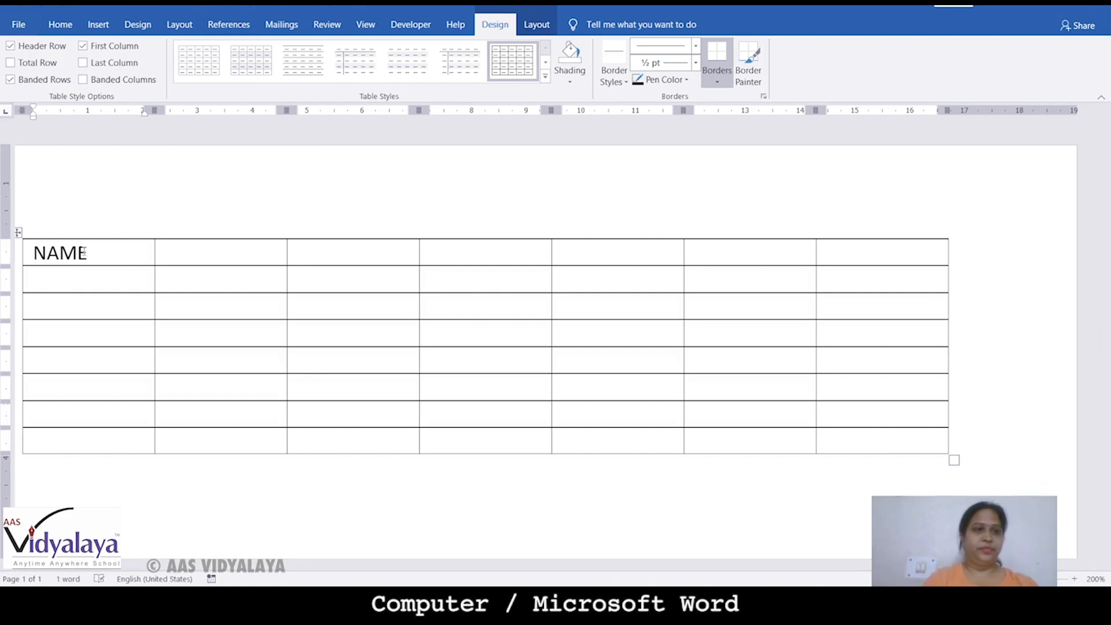
key(Tab)
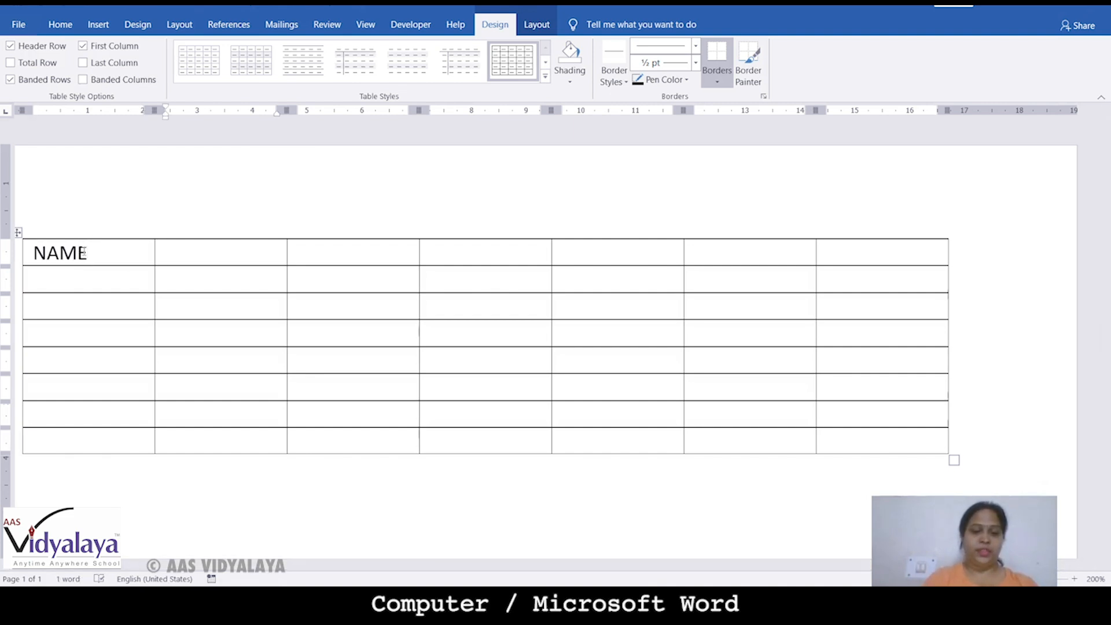
text(TEST 1)
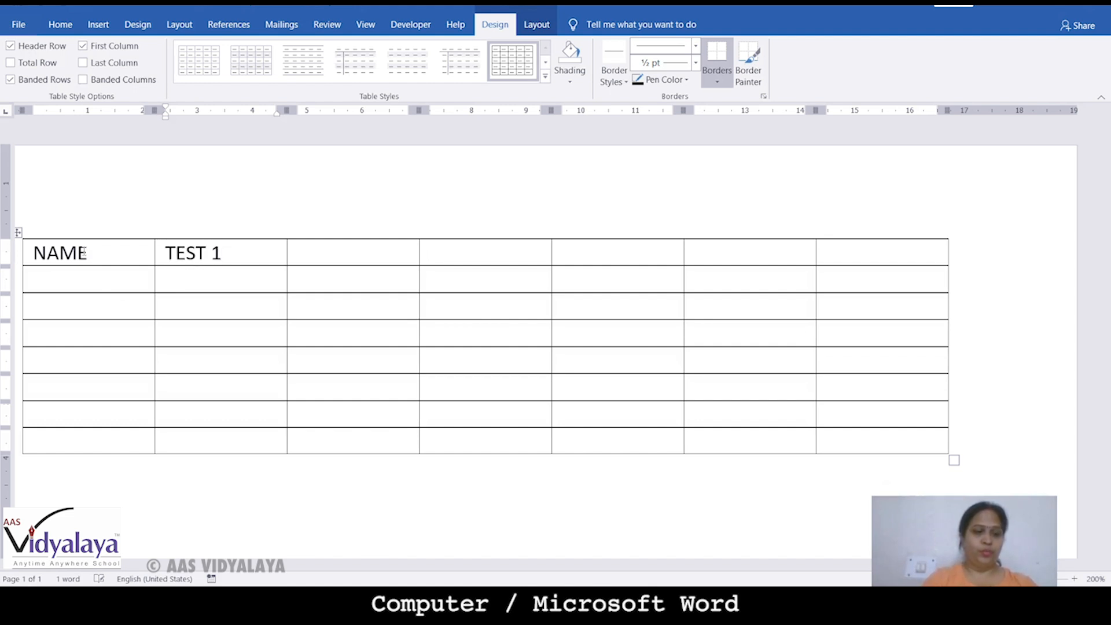
key(Tab)
text(TEST 2)
key(Tab)
text(TES)
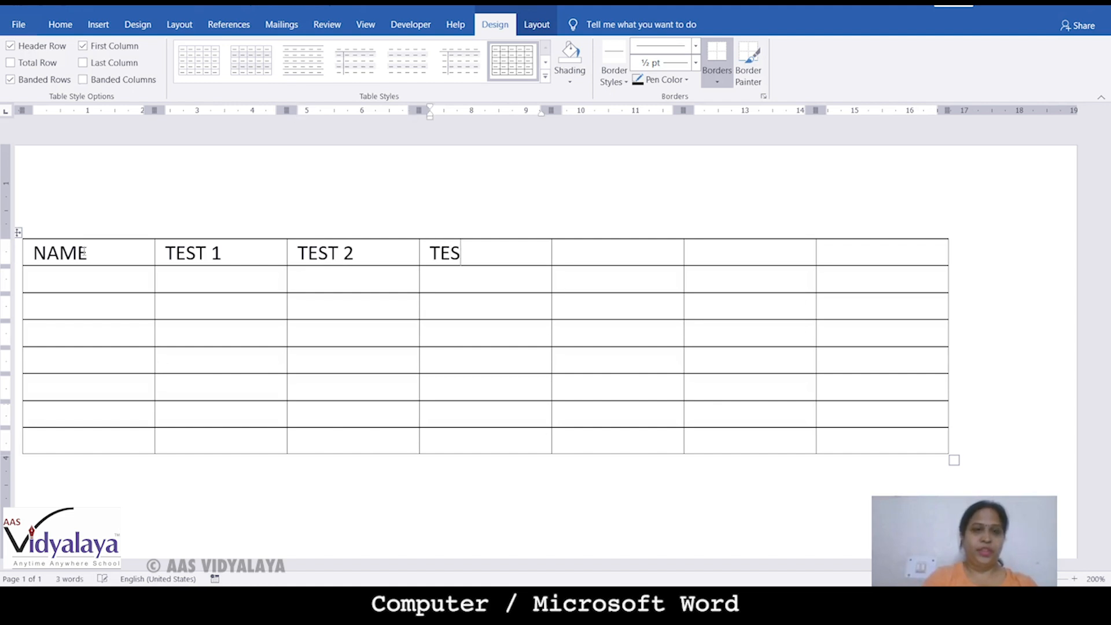
text(T 2)
key(BackSpace)
text(3)
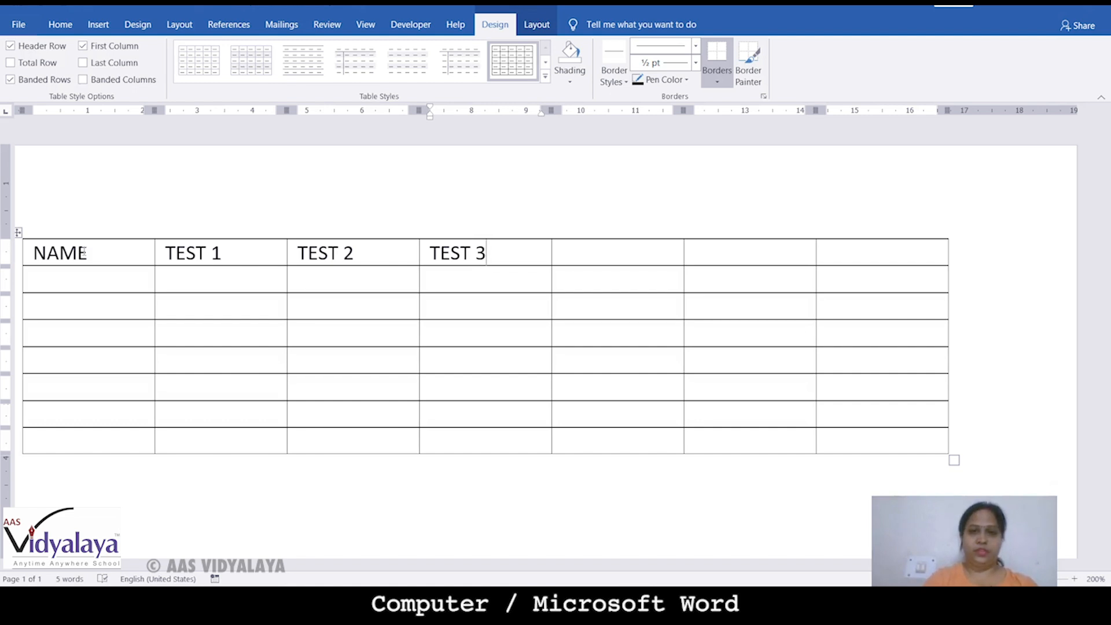
key(Tab)
text(T)
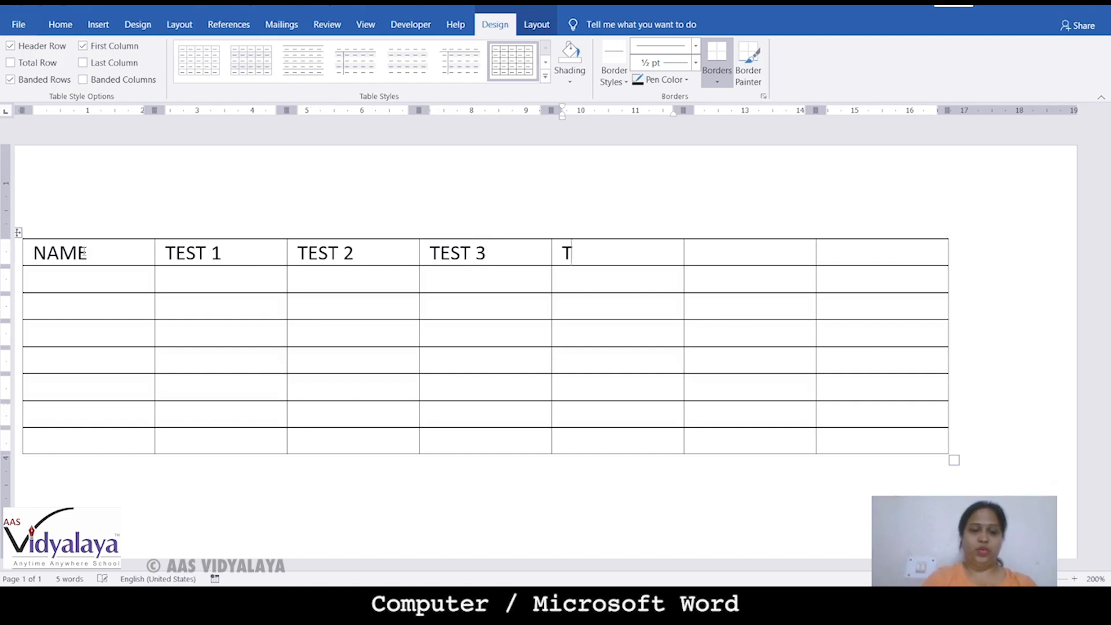
text(EST 4)
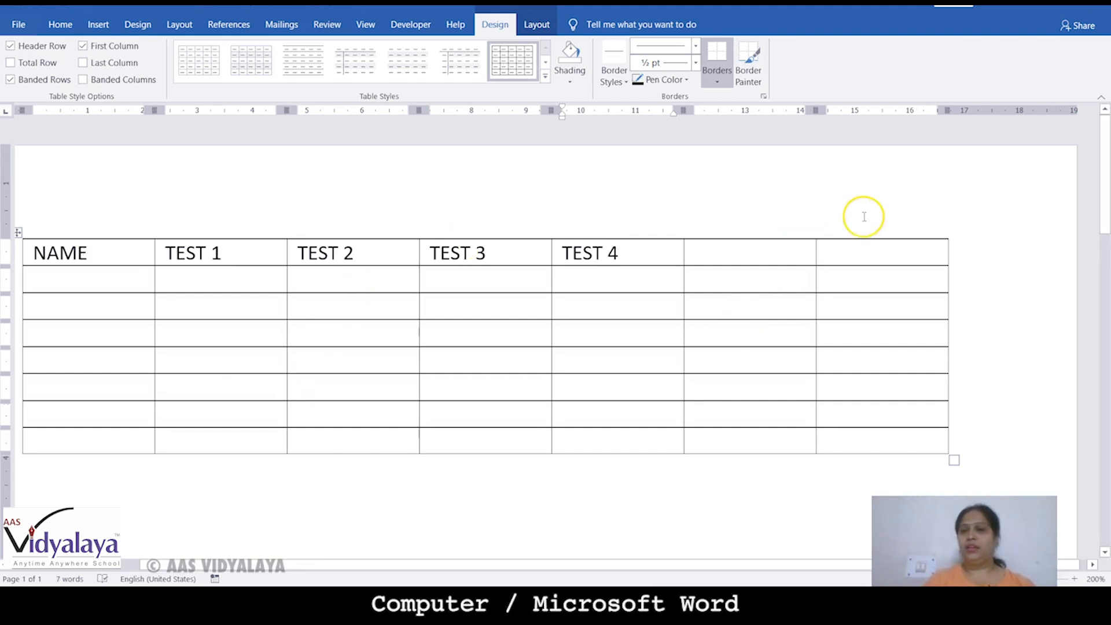
Add the last two headings, TOTAL MARKS and AVERAGE
click(756, 255)
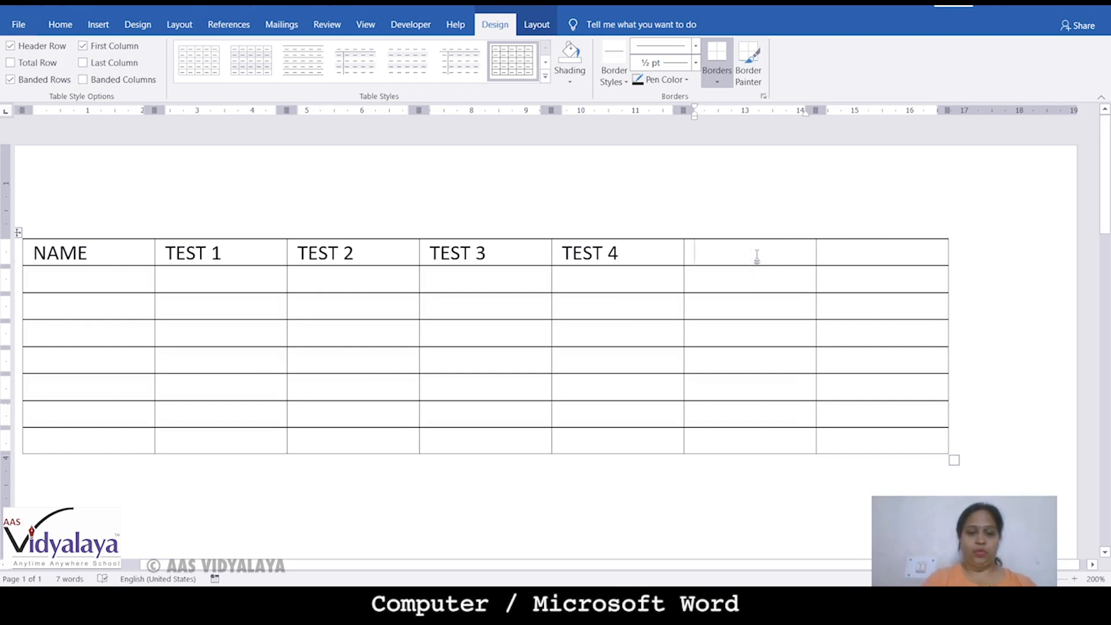
text(TOL)
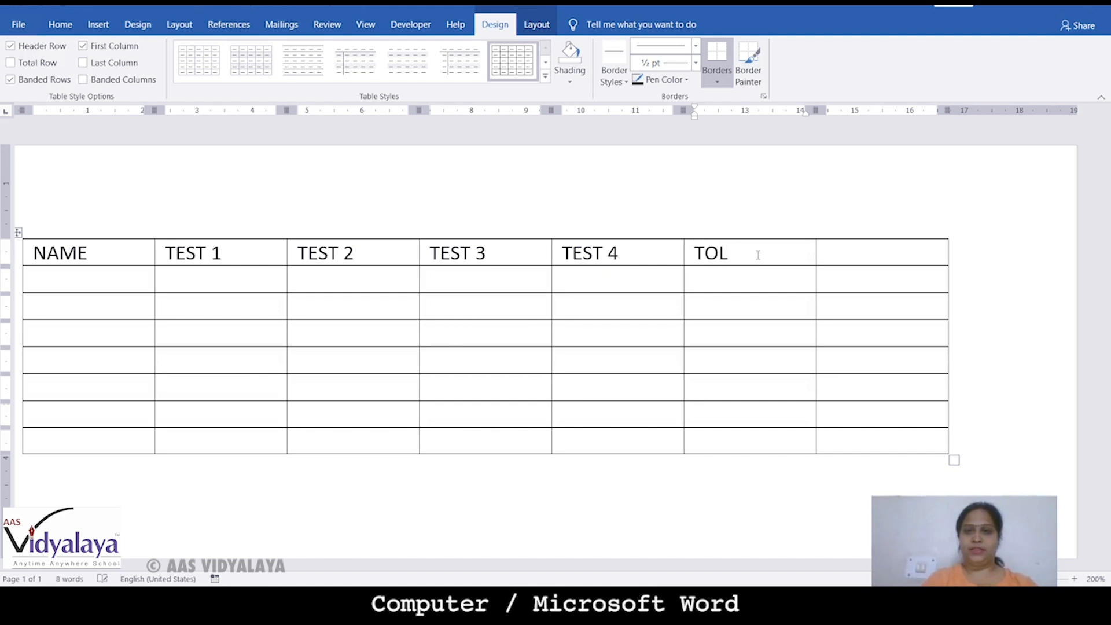
key(BackSpace)
text(TA)
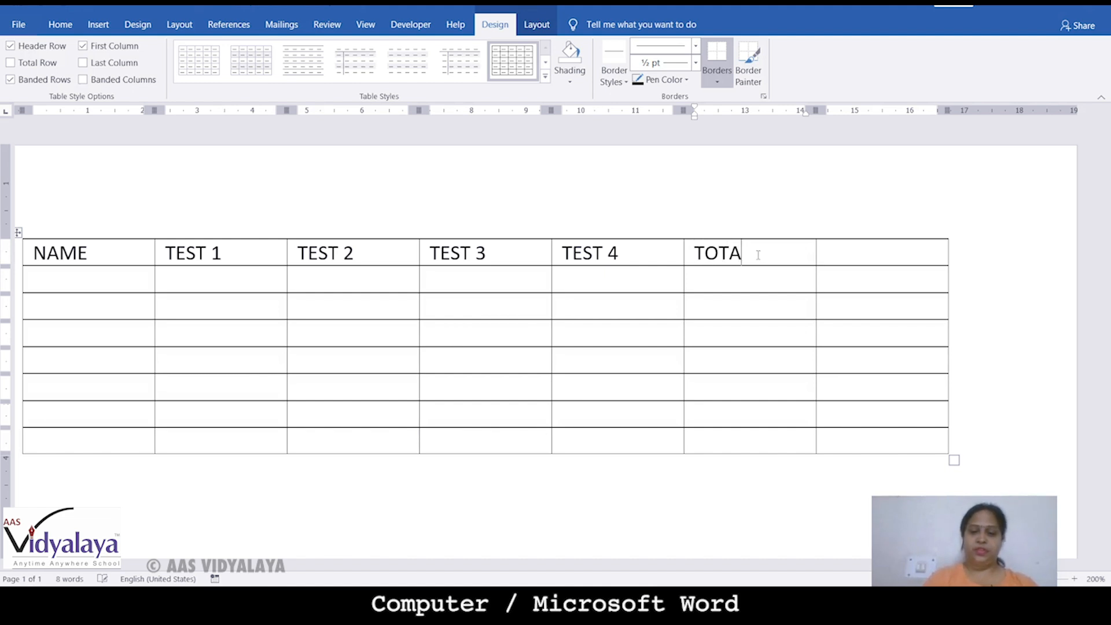
text(L MAR)
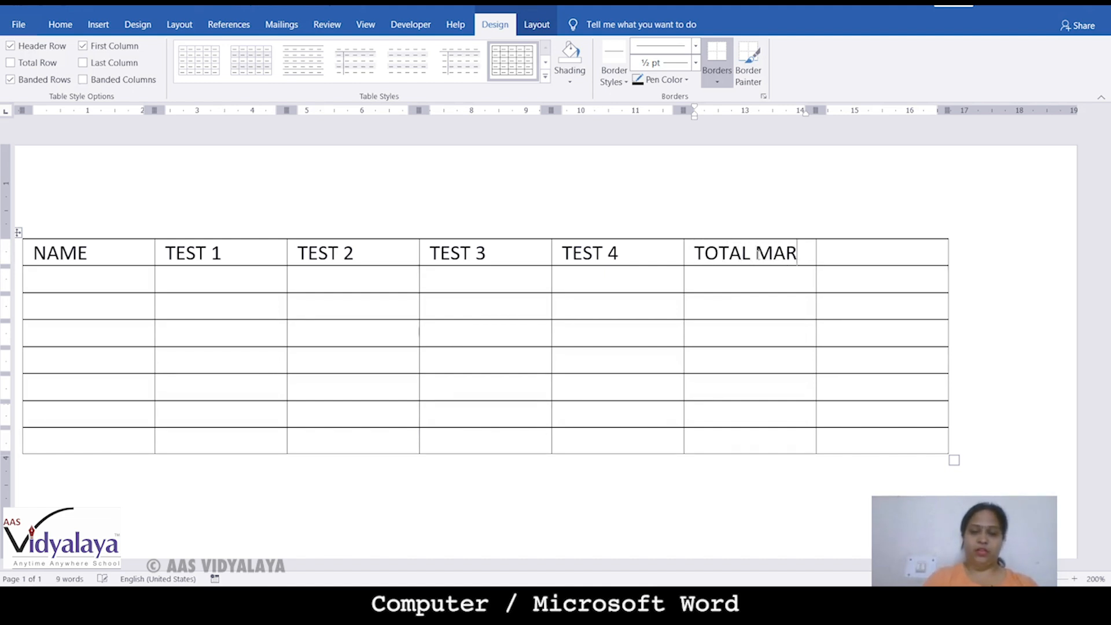
text(KS)
key(Tab)
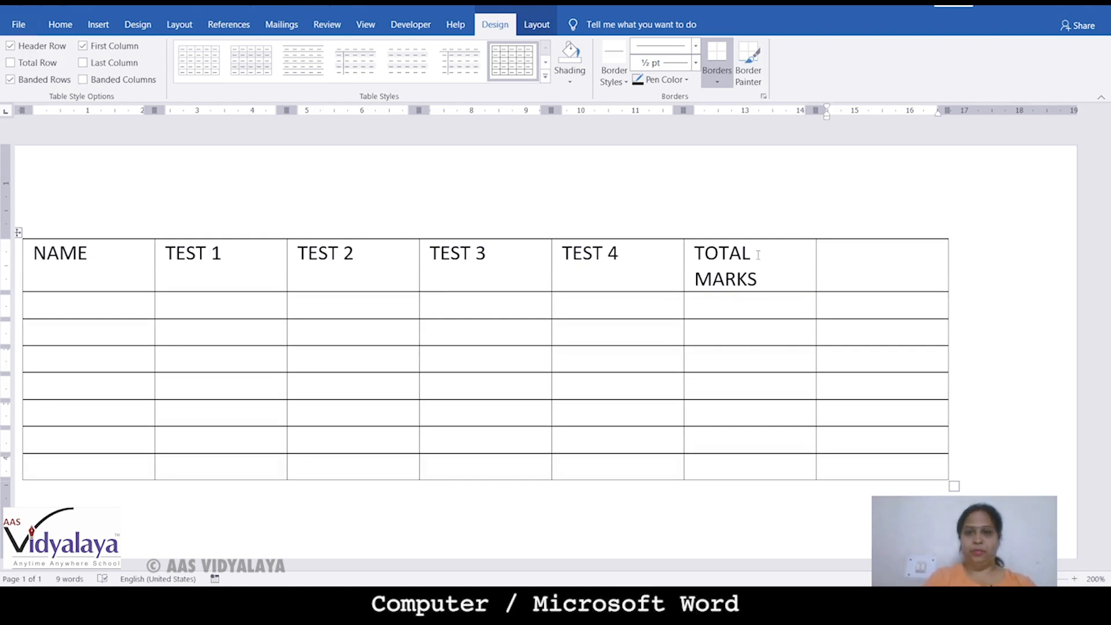
text(AVERAGE)
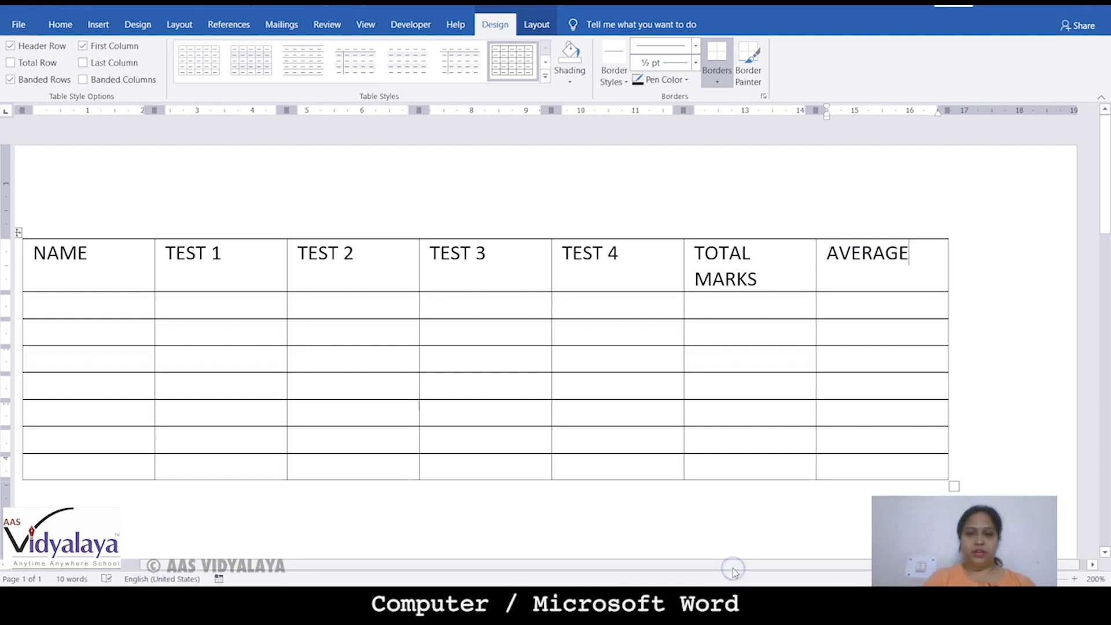
Enter the first student's full name in the cell under NAME
drag(705, 569, 519, 568)
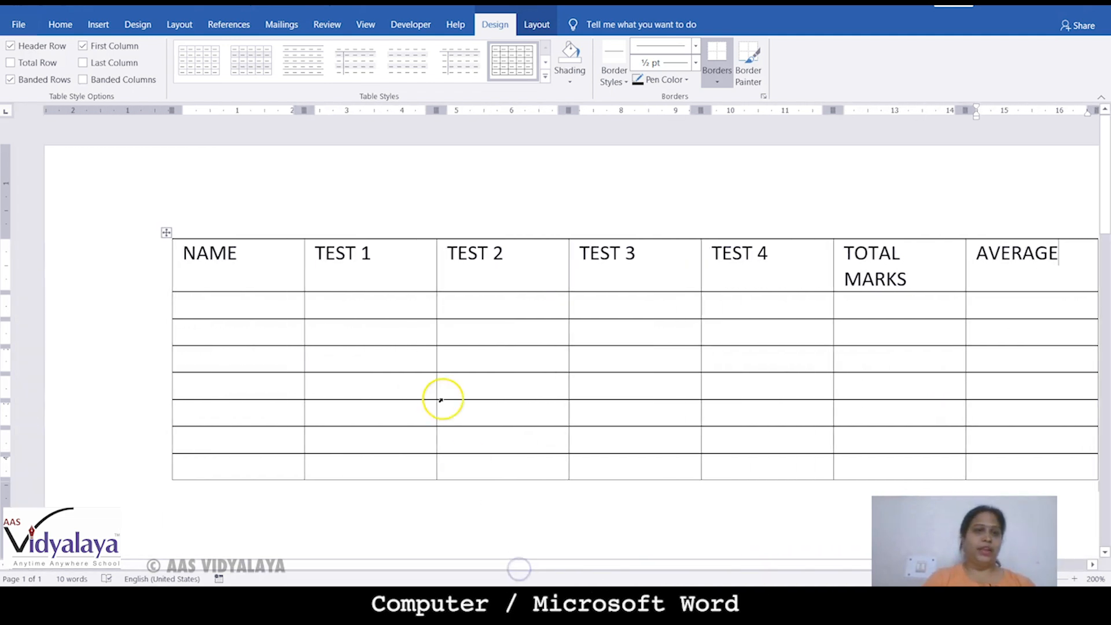
click(240, 307)
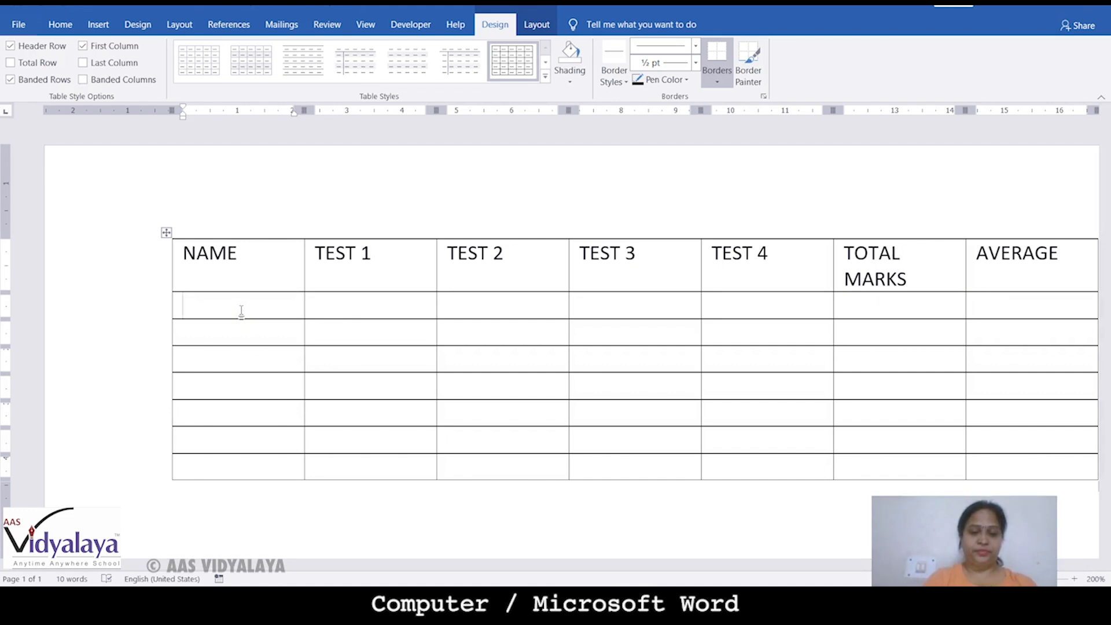
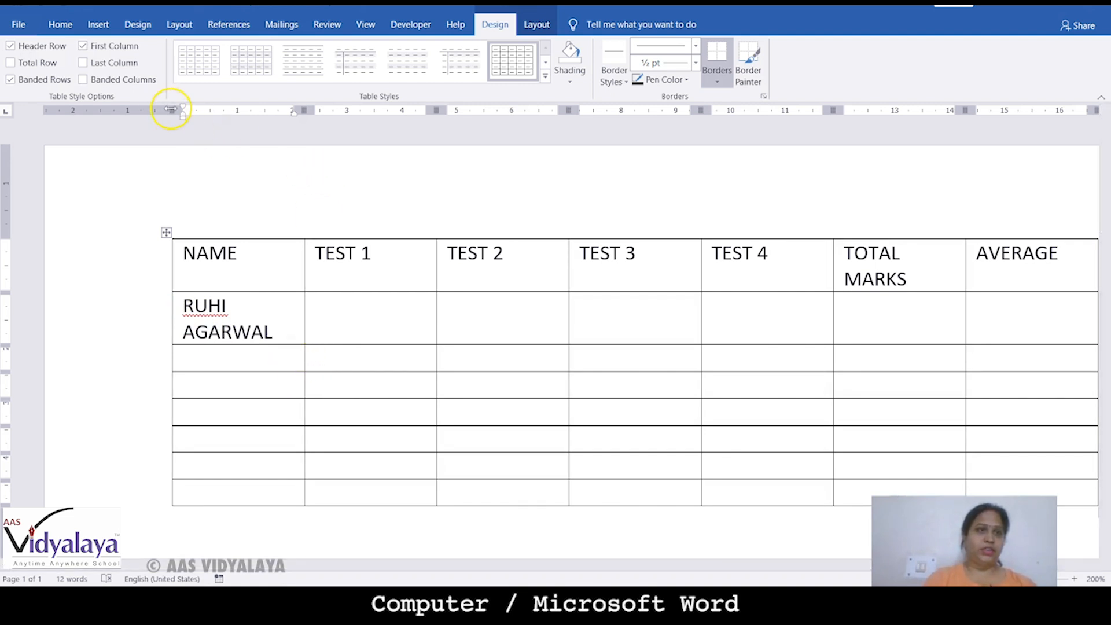
Shift the table left and widen the NAME column so the name fits on one line
mouse_move(174, 109)
mouse_down()
mouse_move(104, 108)
mouse_move(181, 140)
mouse_up()
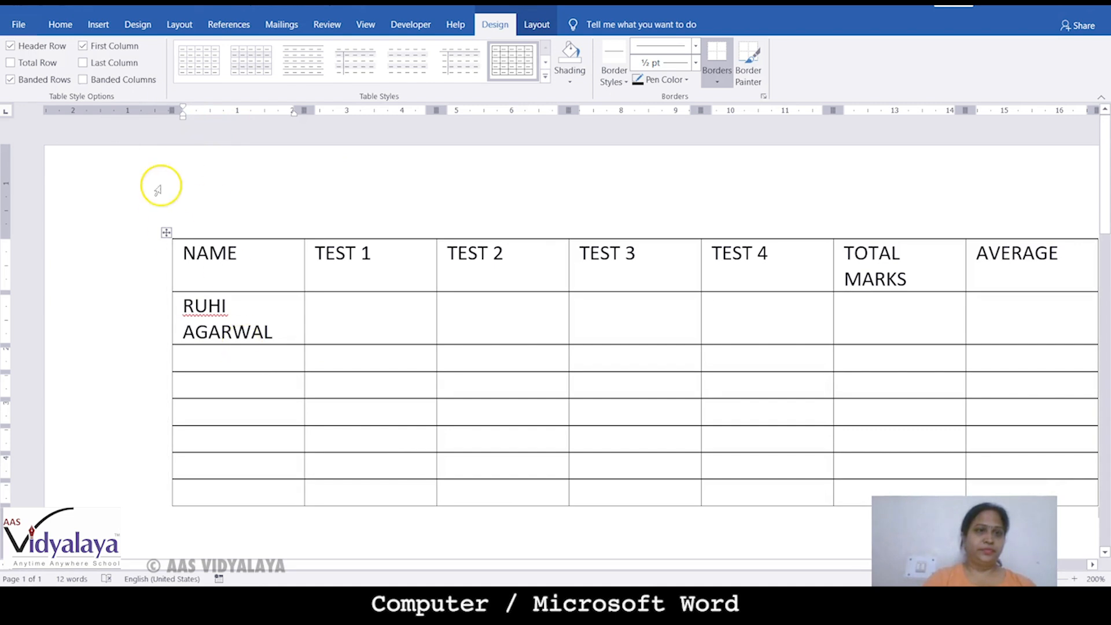
mouse_move(172, 116)
mouse_down()
mouse_move(153, 109)
mouse_move(182, 113)
mouse_up()
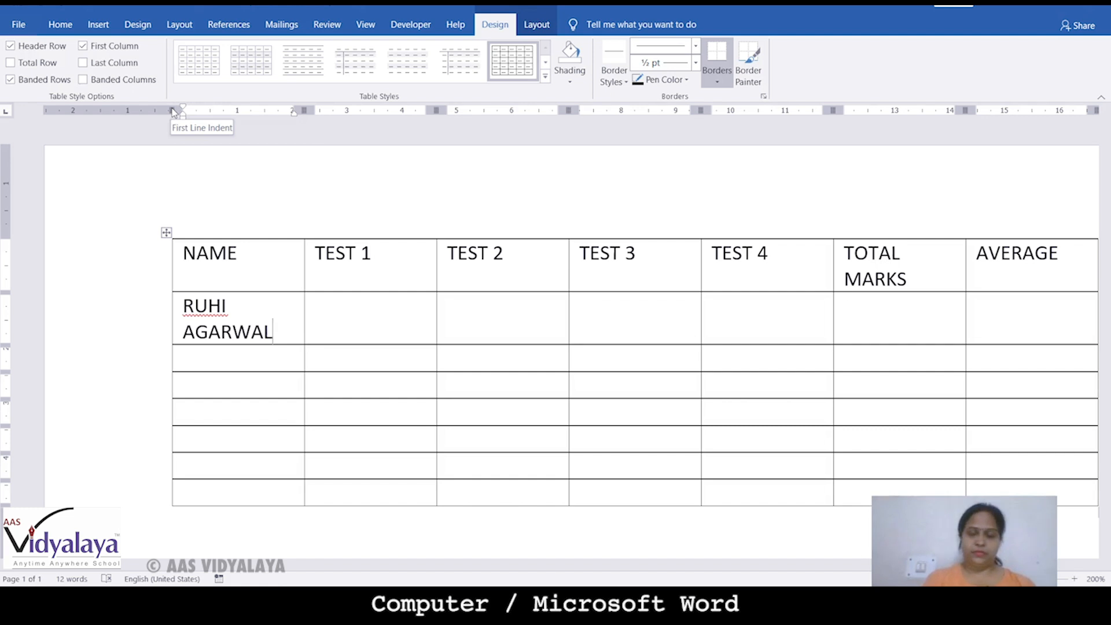
drag(170, 110, 59, 97)
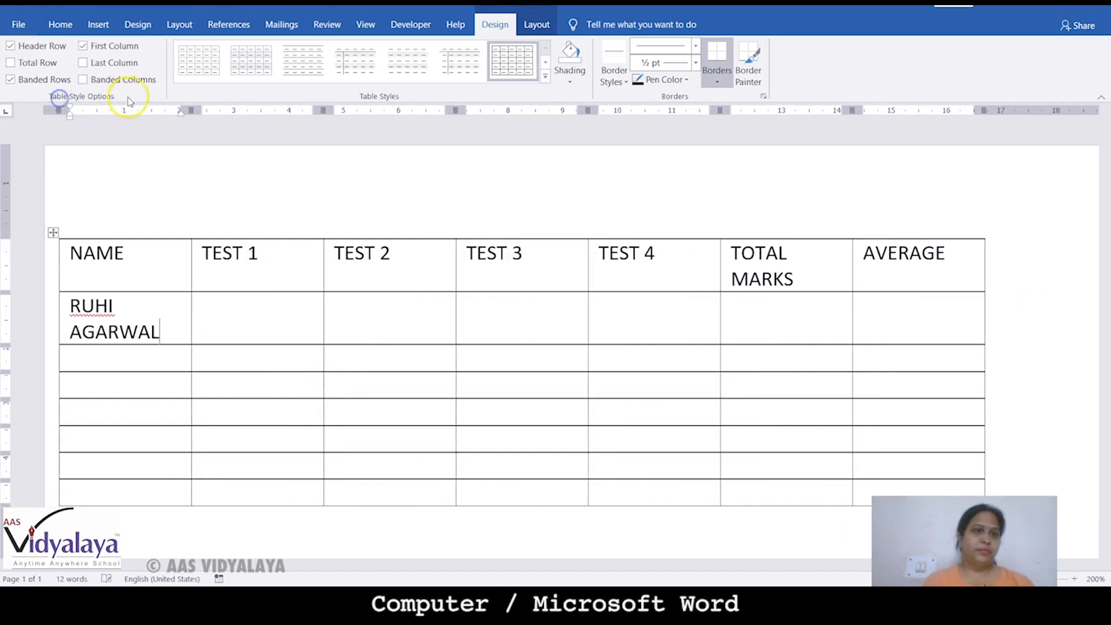
mouse_move(184, 110)
mouse_down()
mouse_move(330, 110)
mouse_move(247, 109)
mouse_up()
Enter the remaining students' full names down the NAME column, one per row
click(129, 326)
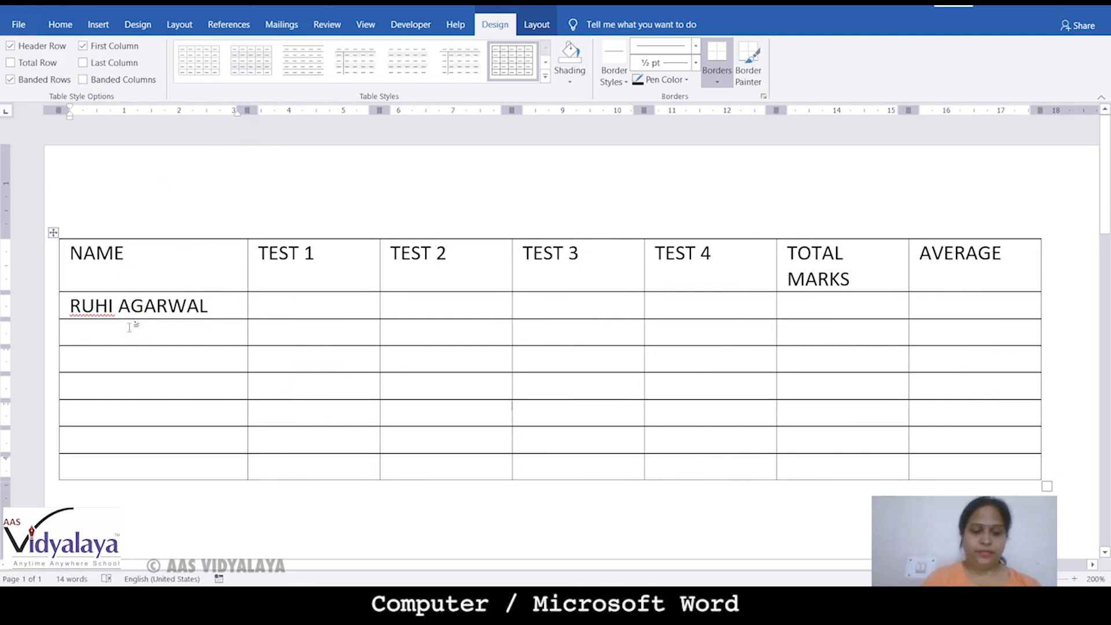
text(rU)
key(BackSpace)
key(BackSpace)
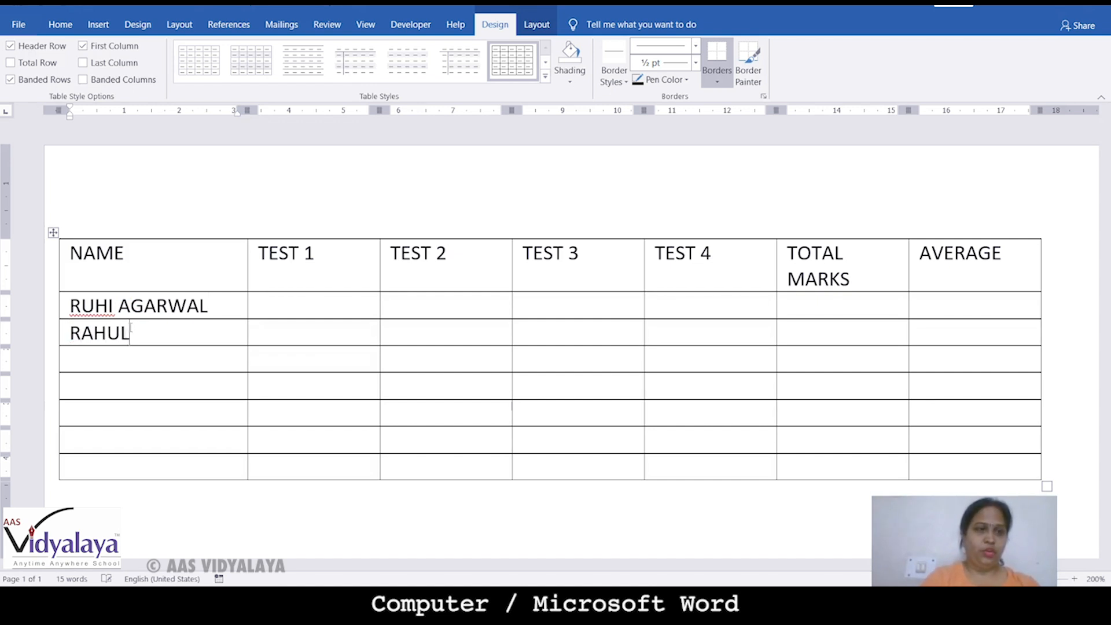
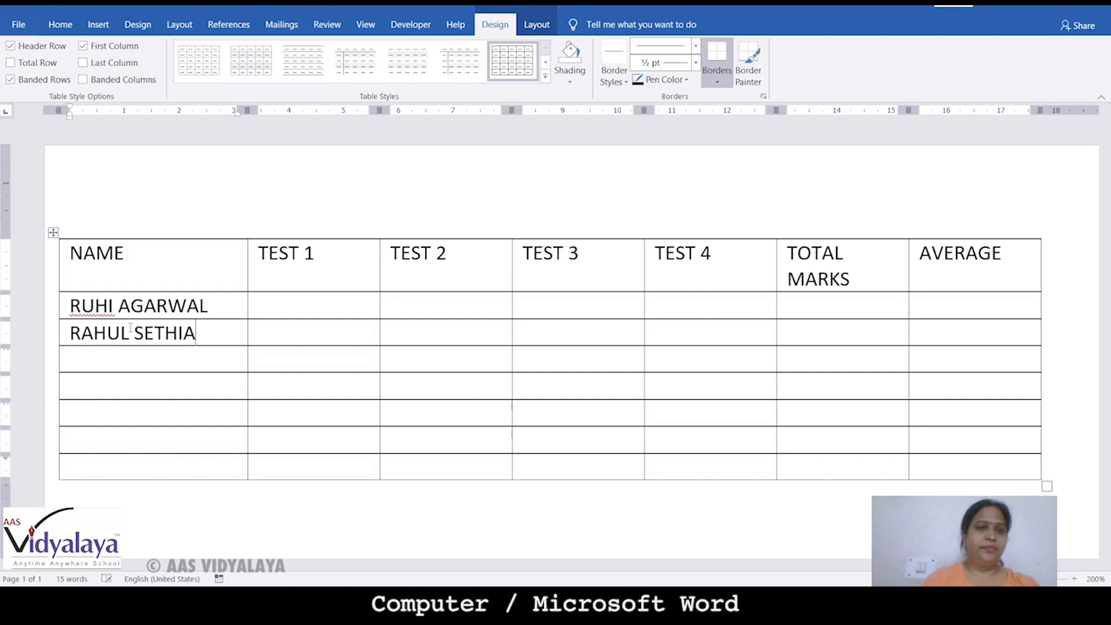
key(Down)
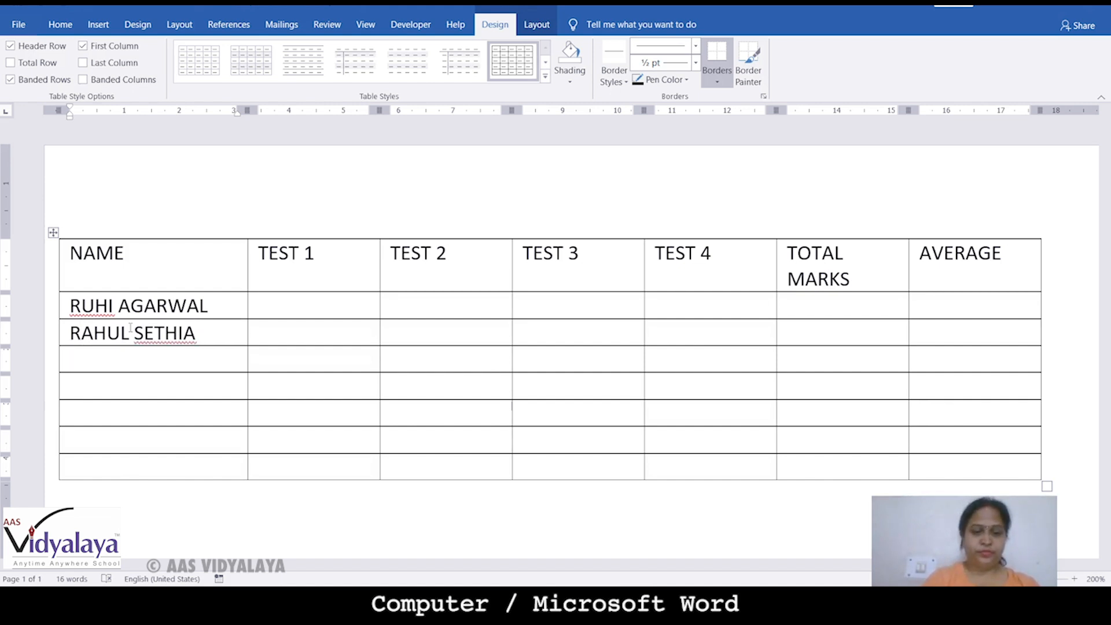
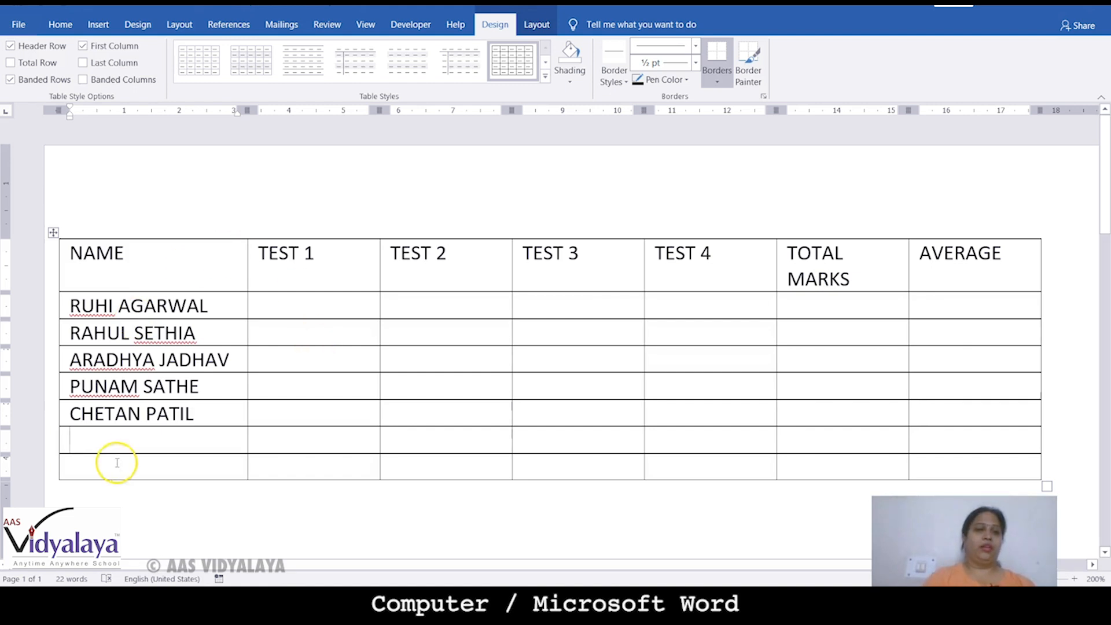
click(172, 443)
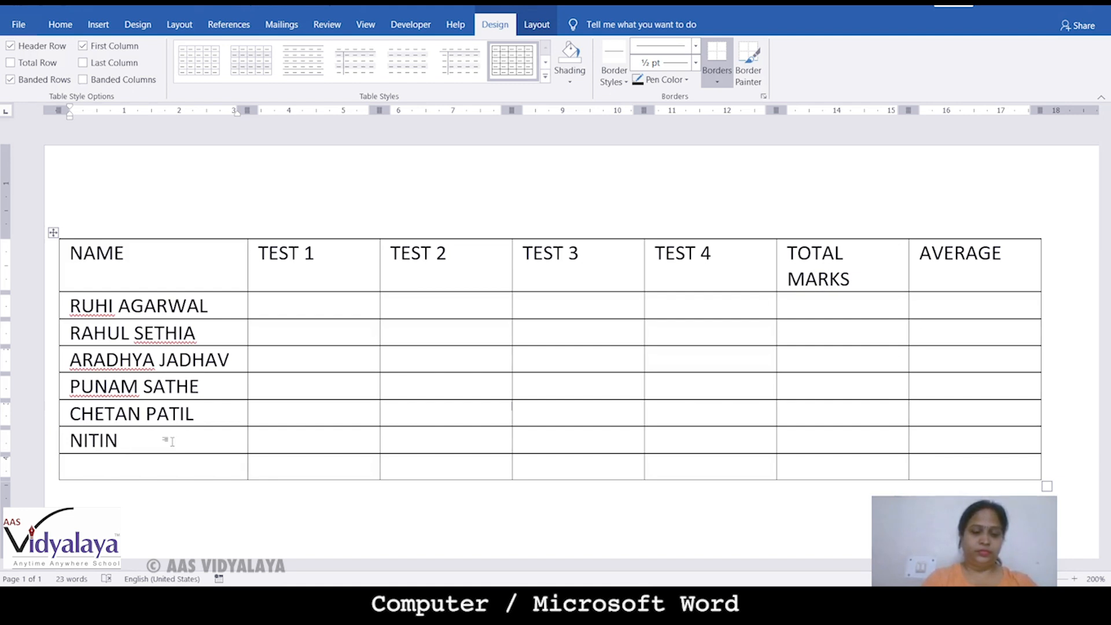
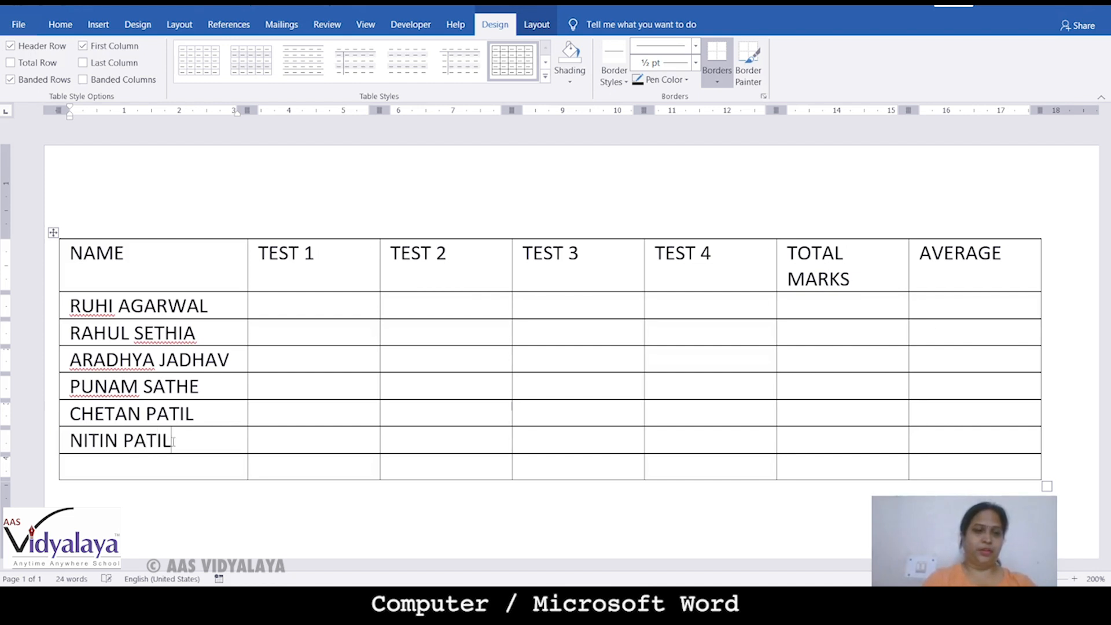
click(339, 303)
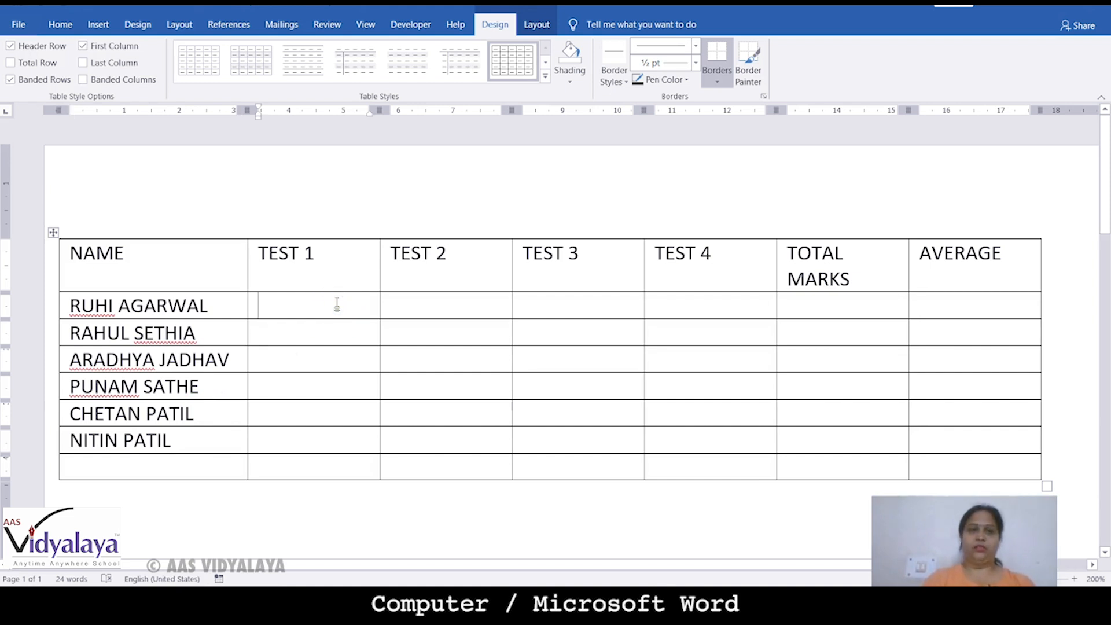
Add (25) on a new line under the TEST 1 heading and copy it
click(332, 264)
text((20)
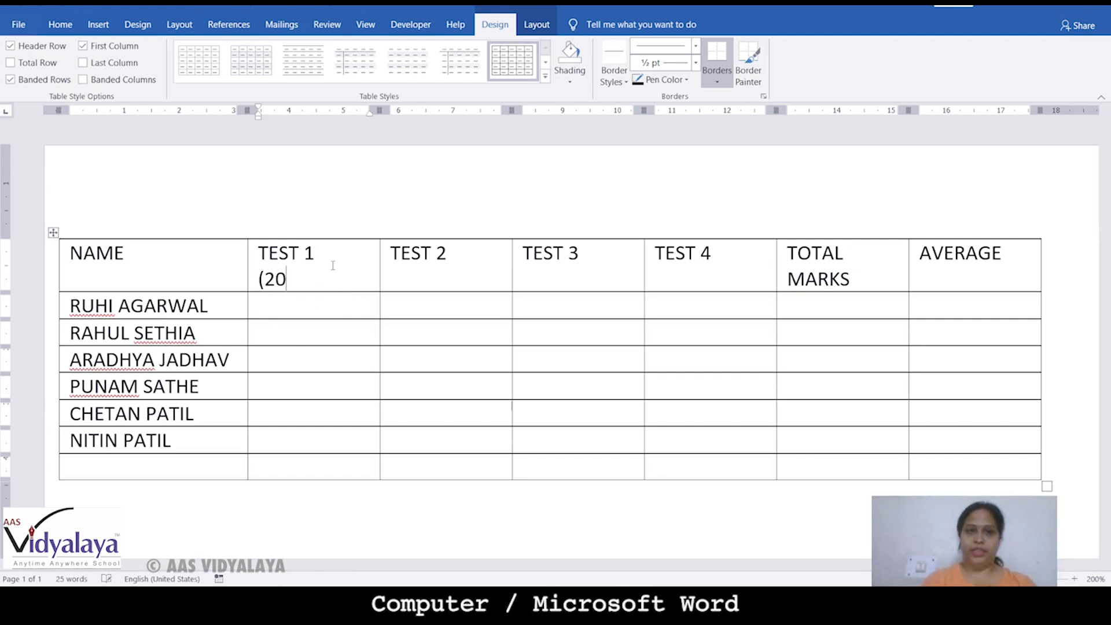
key(BackSpace)
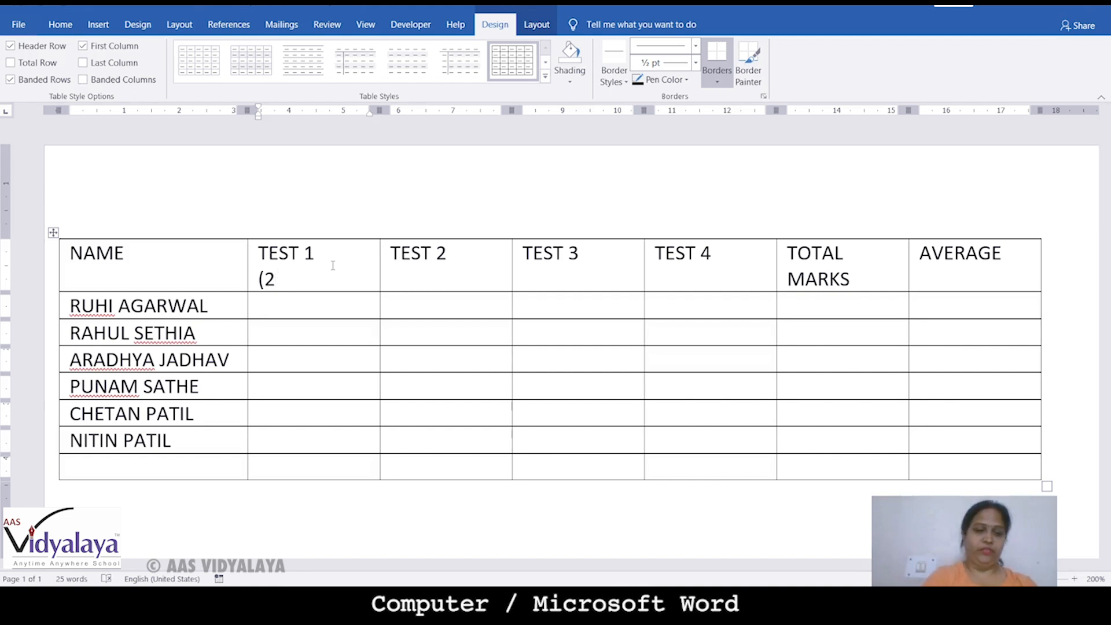
text(5)
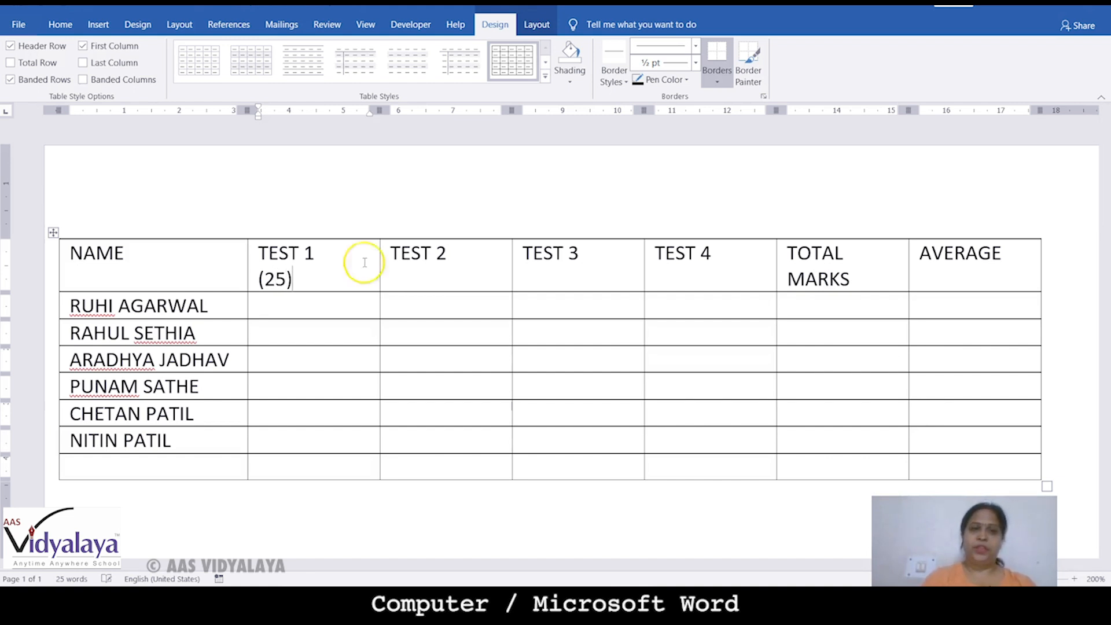
drag(258, 280, 295, 282)
key(ctrl+c)
click(410, 278)
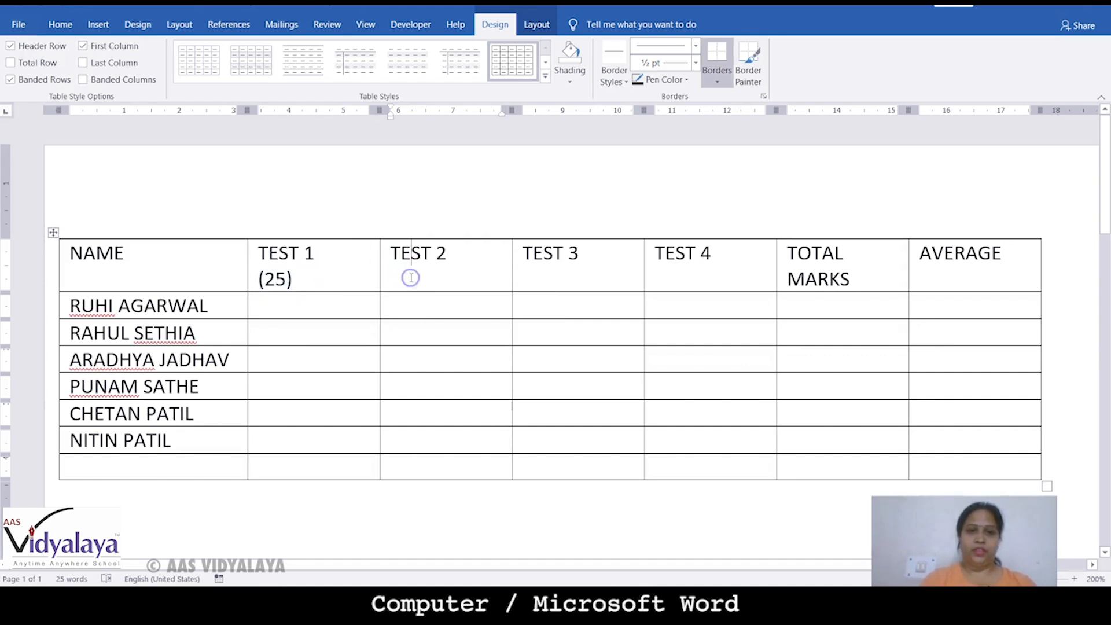
ctrl+click(454, 266)
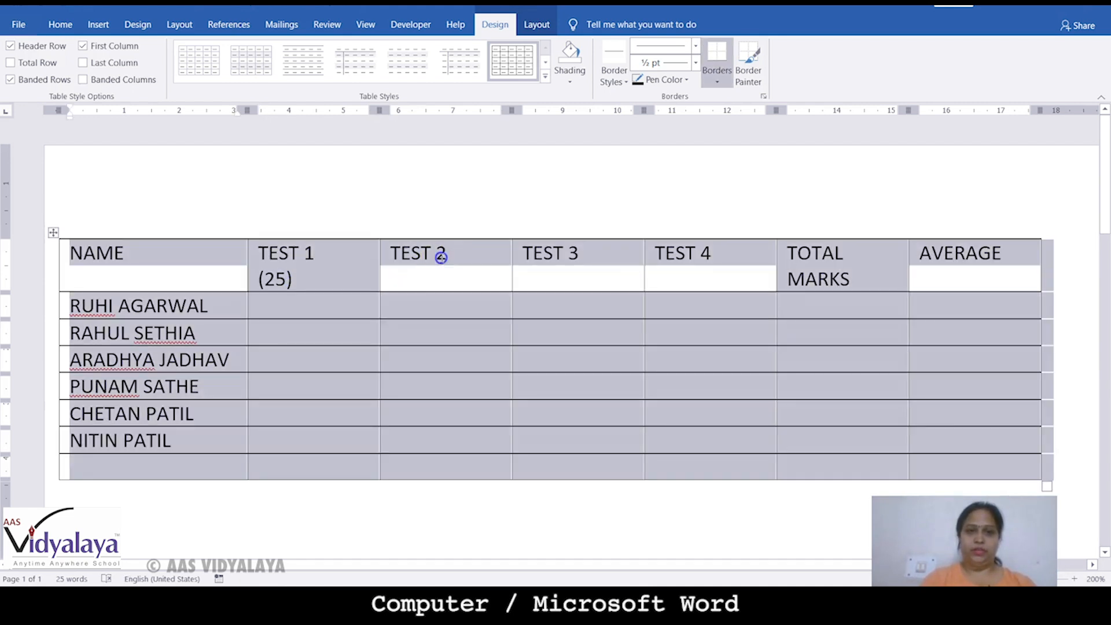
Paste (25) under TEST 2, TEST 3 and TEST 4, and add (100) under TOTAL MARKS
click(443, 258)
key(ctrl+v)
click(616, 257)
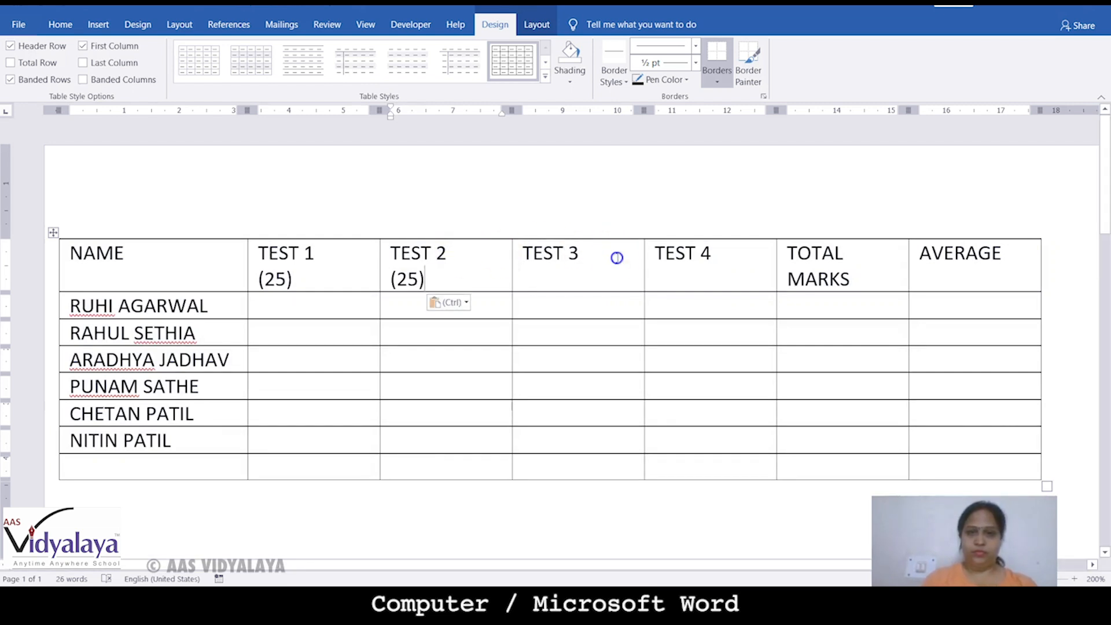
key(Return)
key(ctrl+v)
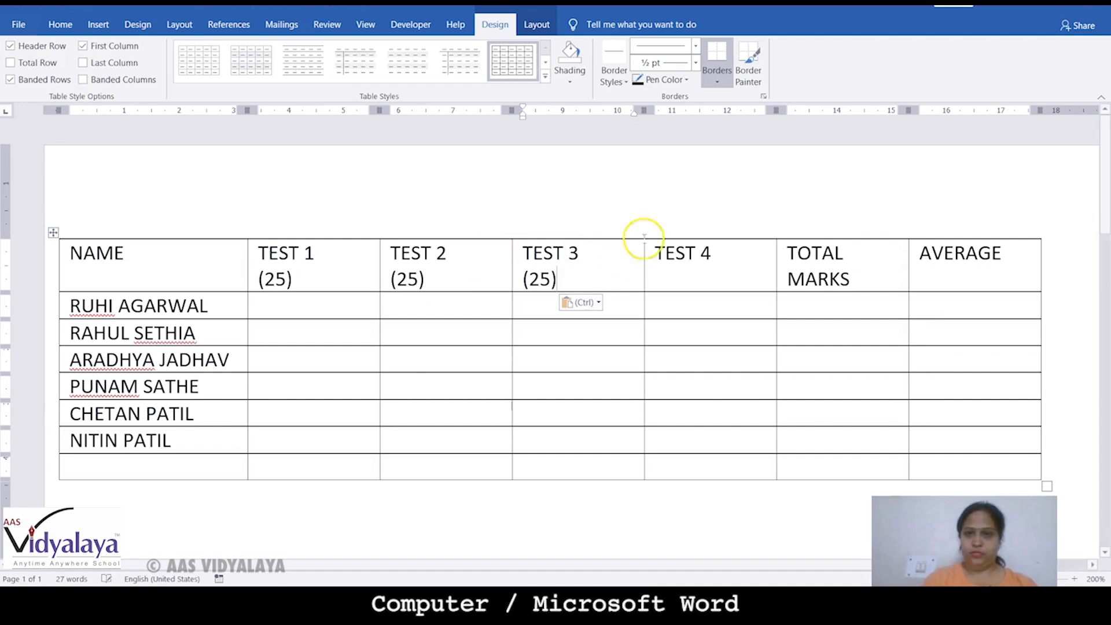
key(Return)
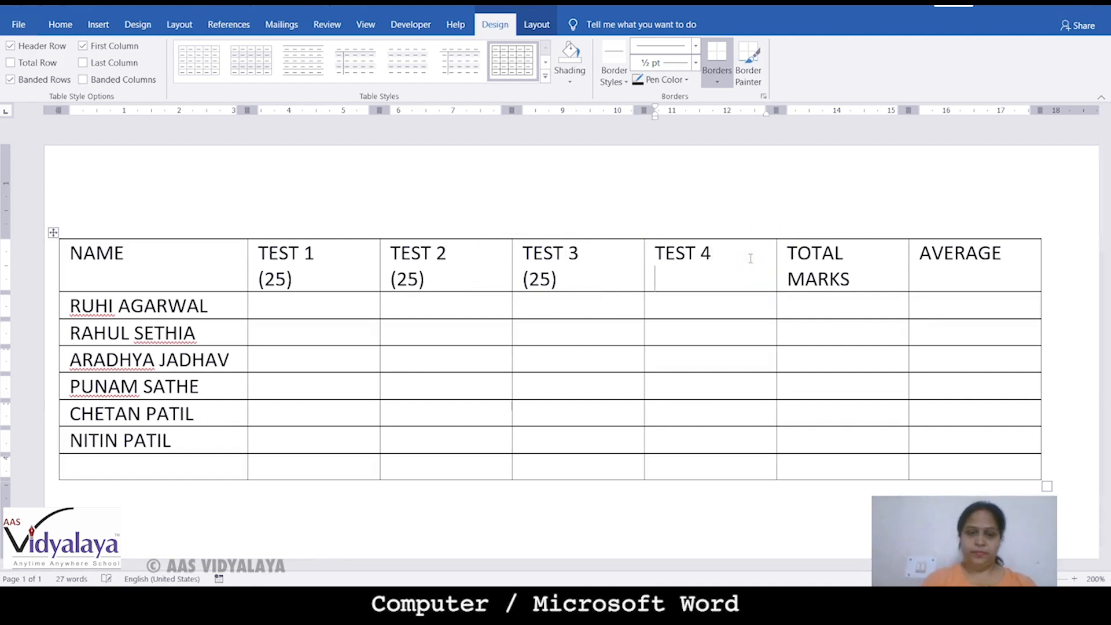
key(ctrl+v)
click(880, 273)
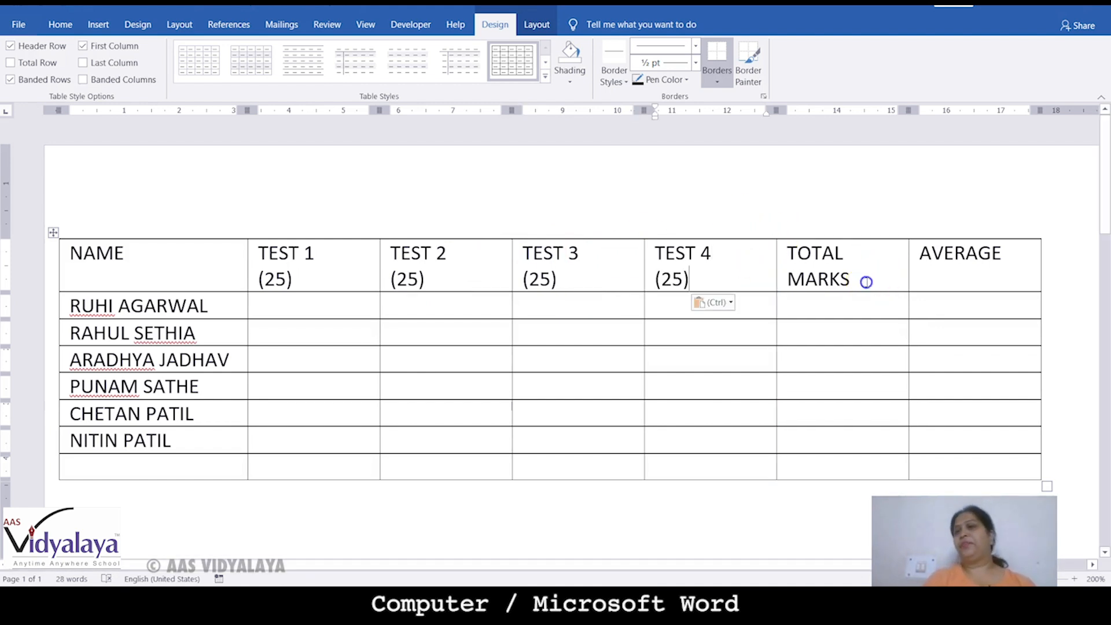
key(Return)
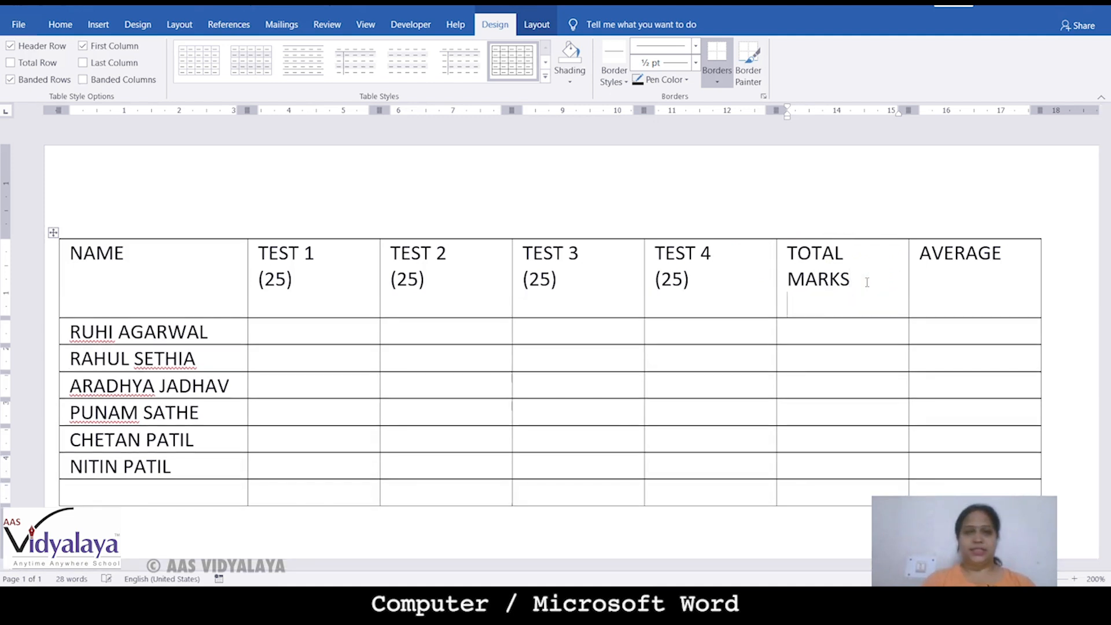
text((100)
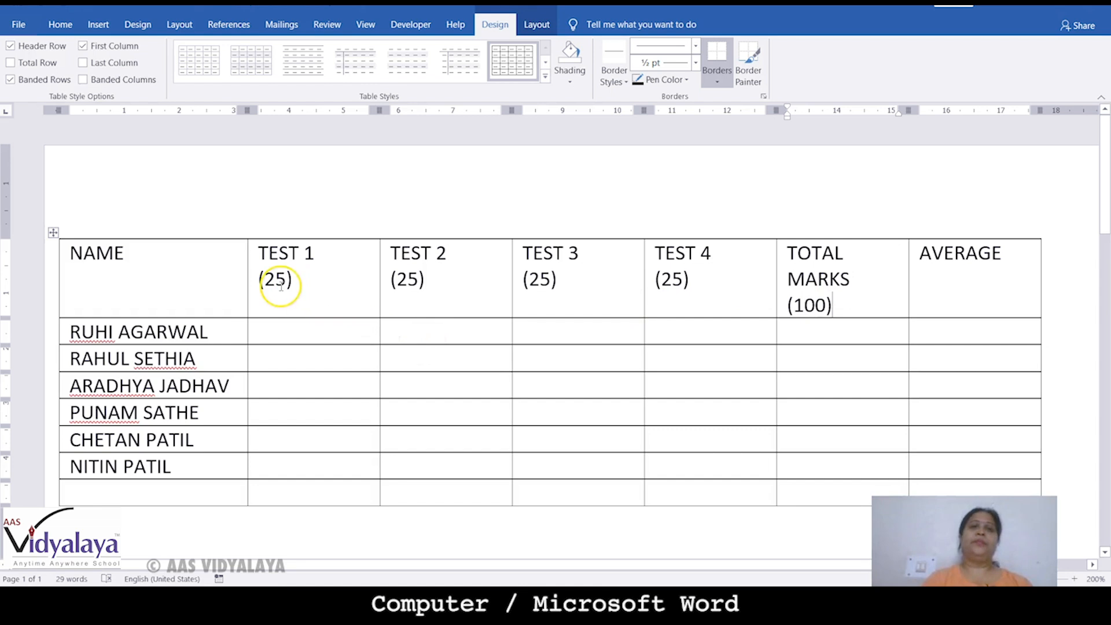
click(816, 335)
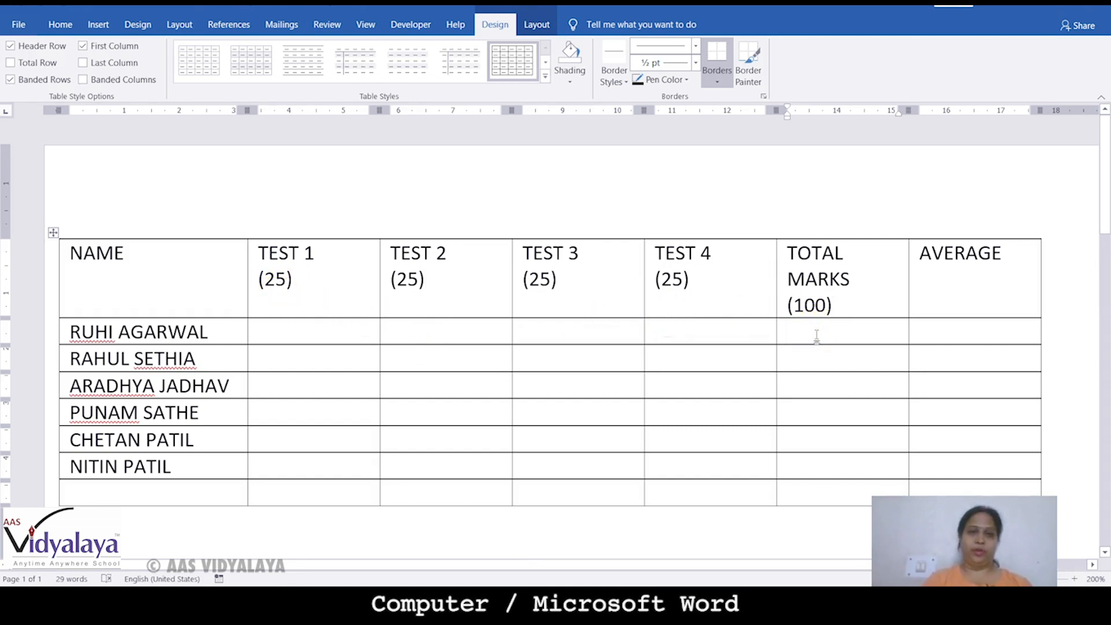
Enter the TEST 1 marks 23, 24, 25, 20, 19 and 21
click(339, 324)
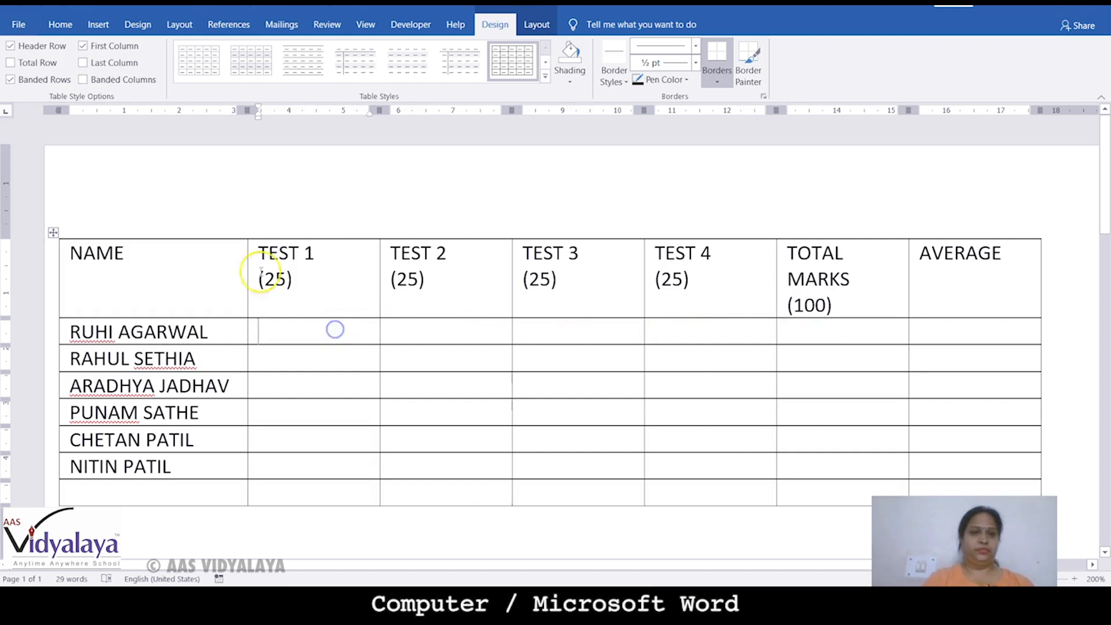
click(218, 222)
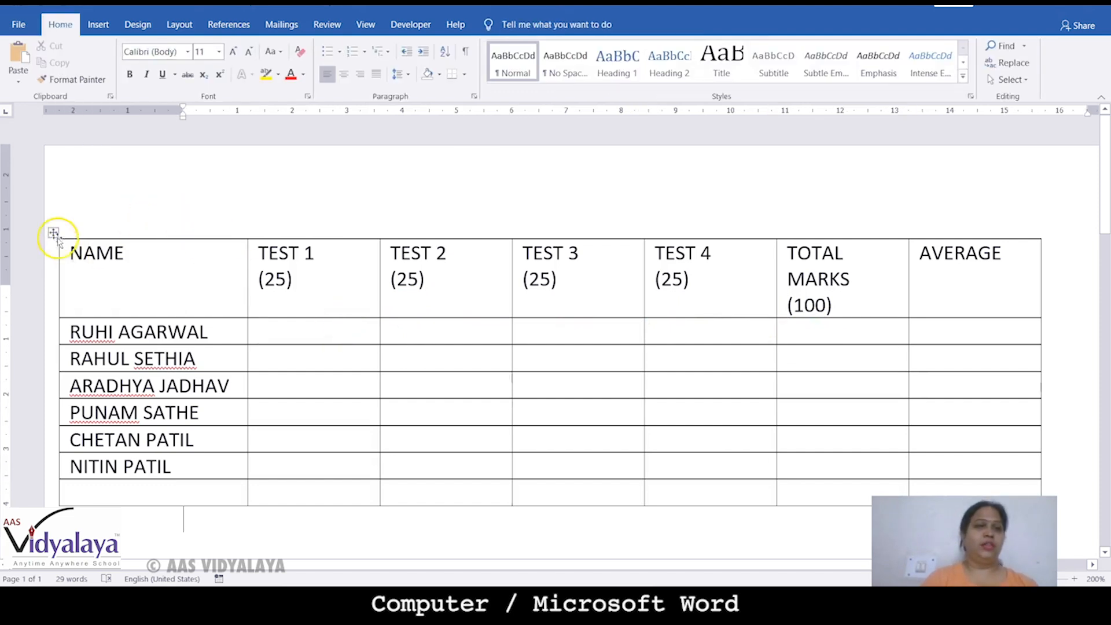
click(285, 335)
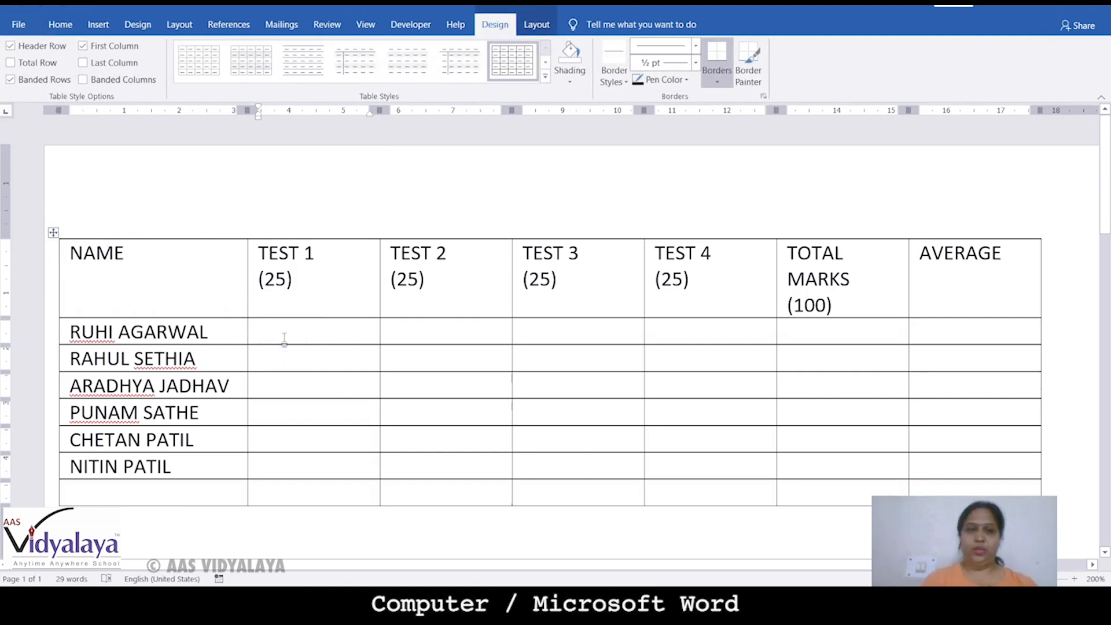
text(23)
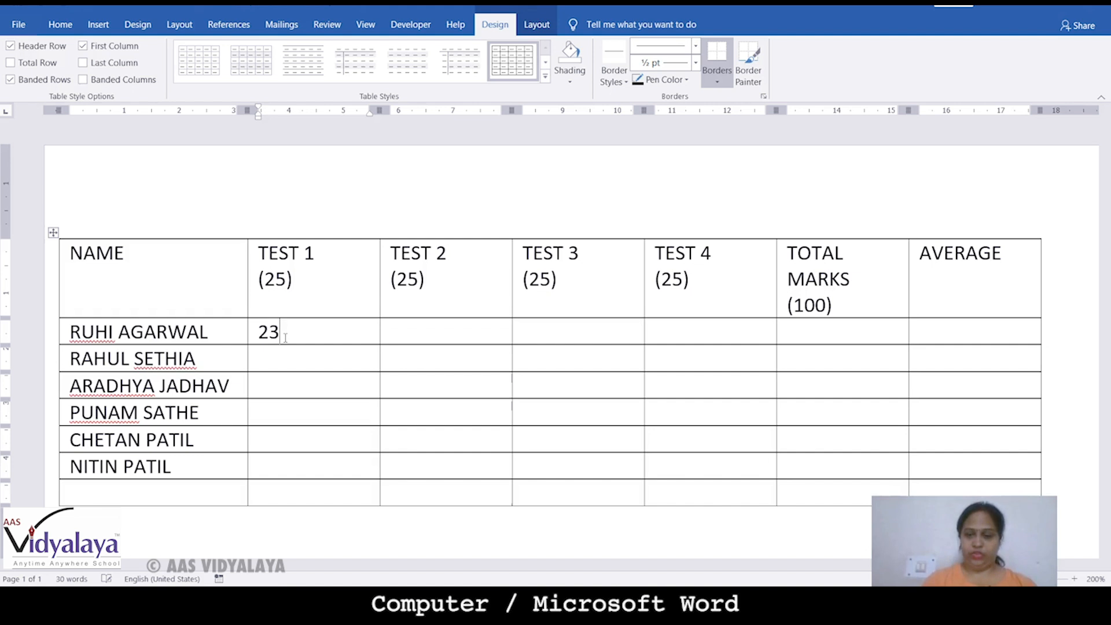
text(2520)
key(Down)
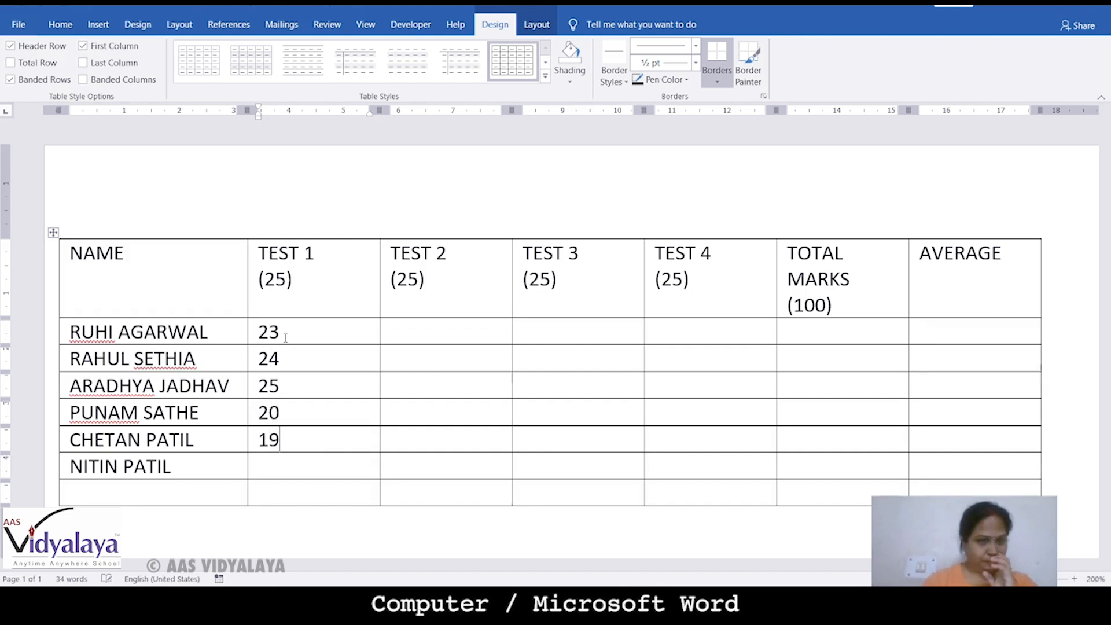
text(21)
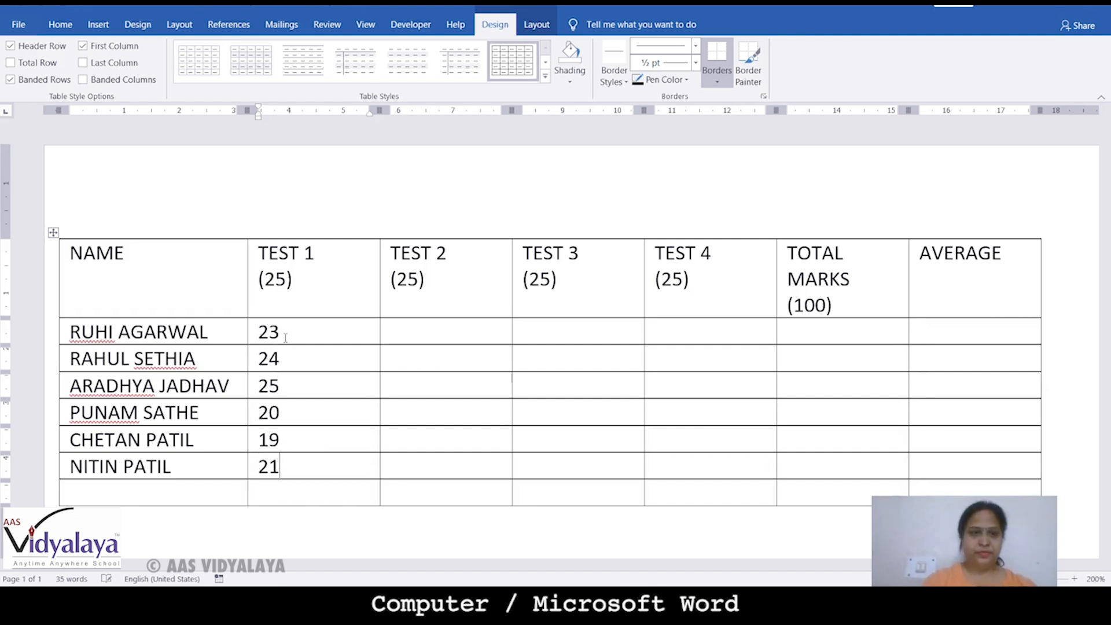
Enter the TEST 2 marks 25, 20, 18, 24, 15 and 22
click(436, 330)
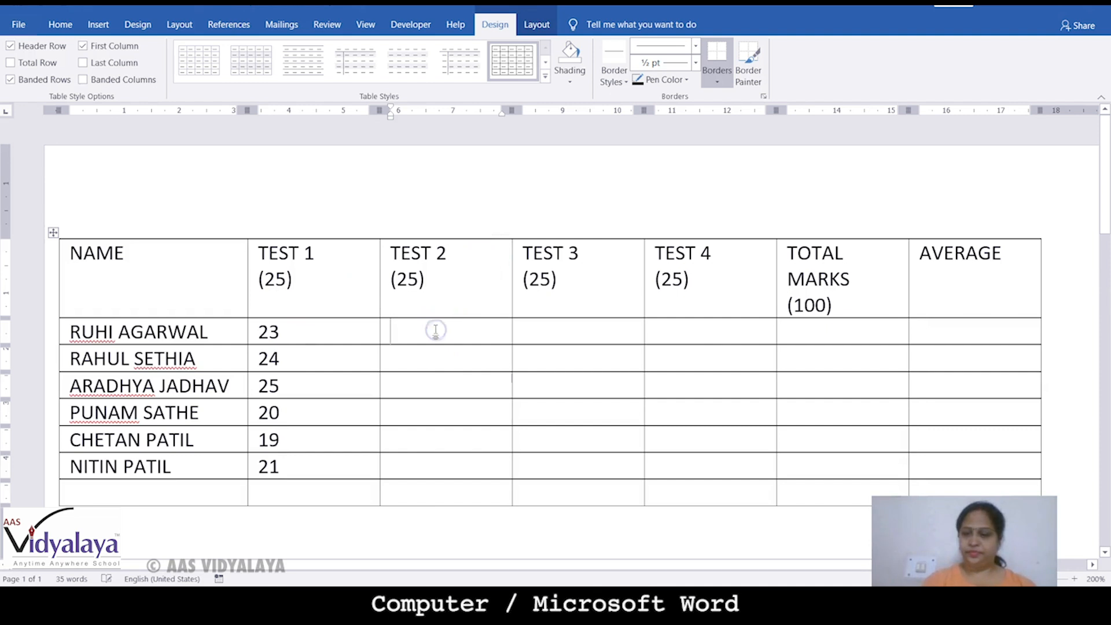
text(25)
text(20)
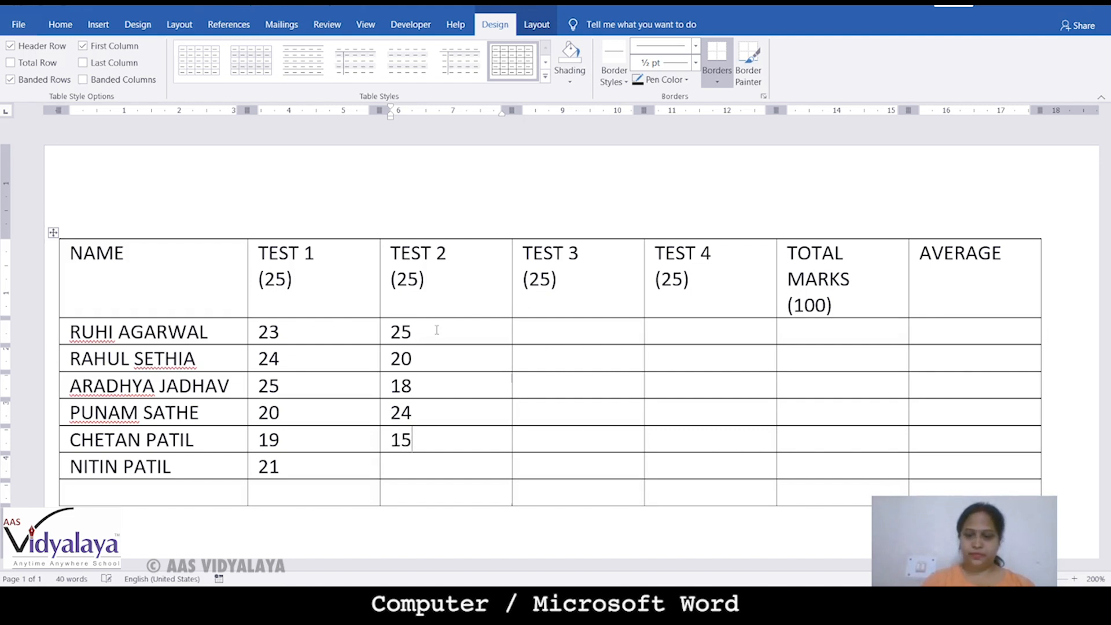
text(22)
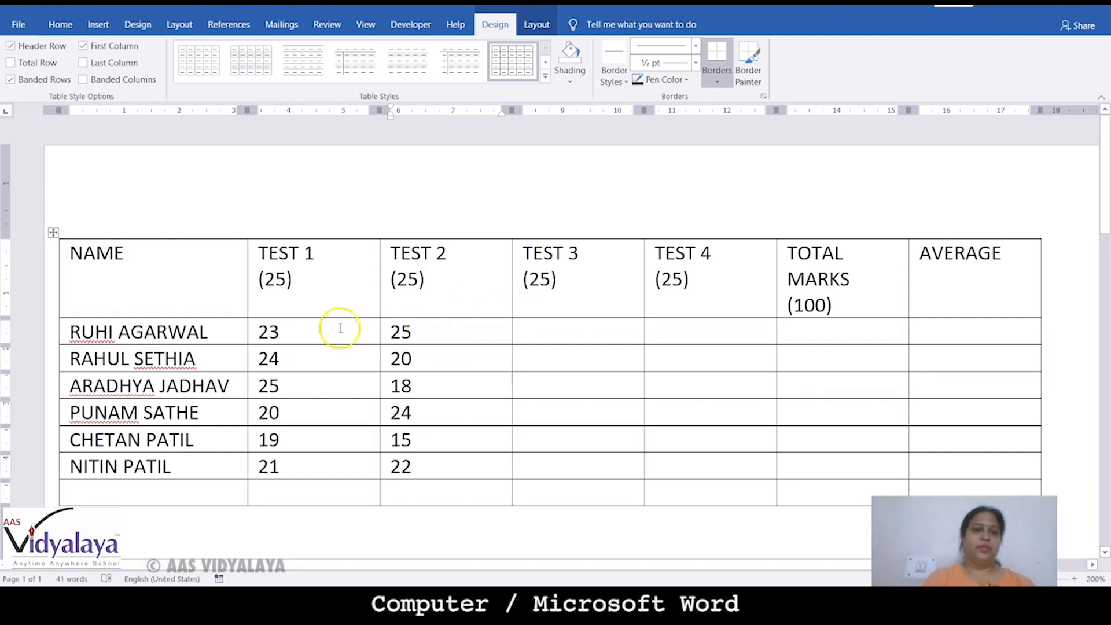
Fill TEST 3 with 23, 24, 25, 24, 15, 22 copied from TEST 1 and TEST 2
drag(290, 330, 289, 375)
key(ctrl+c)
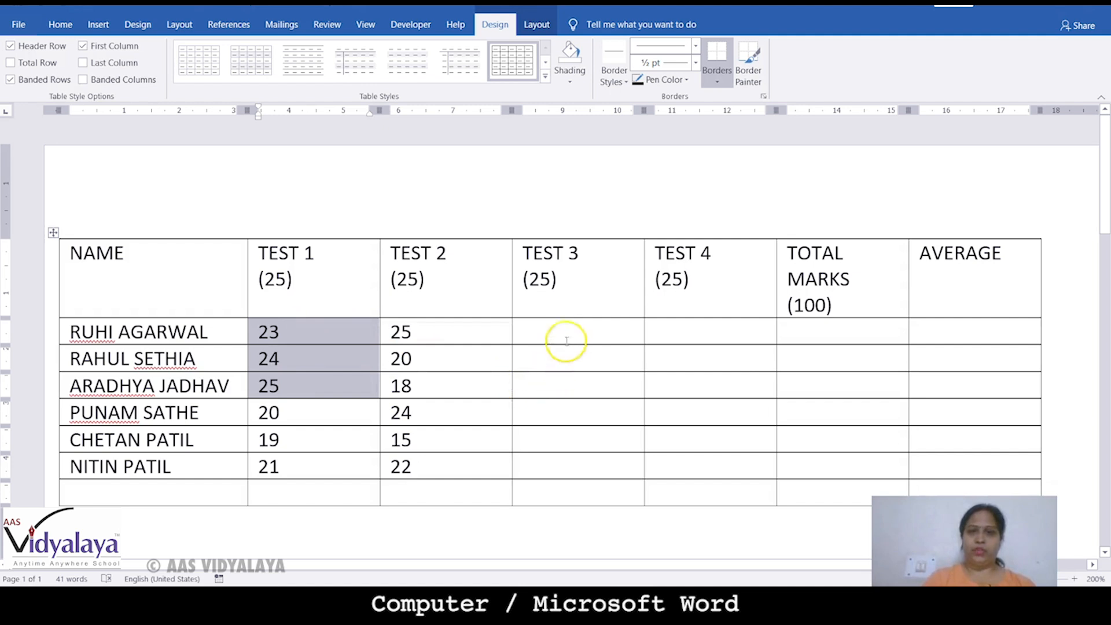
drag(565, 327, 570, 383)
key(ctrl+v)
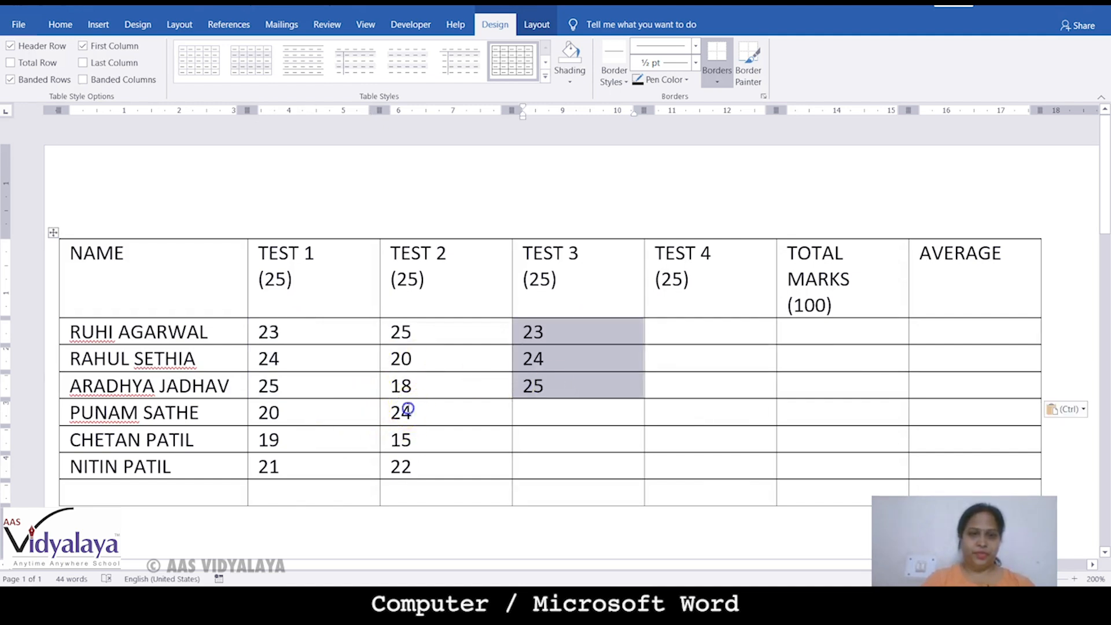
drag(409, 414, 416, 461)
key(ctrl+c)
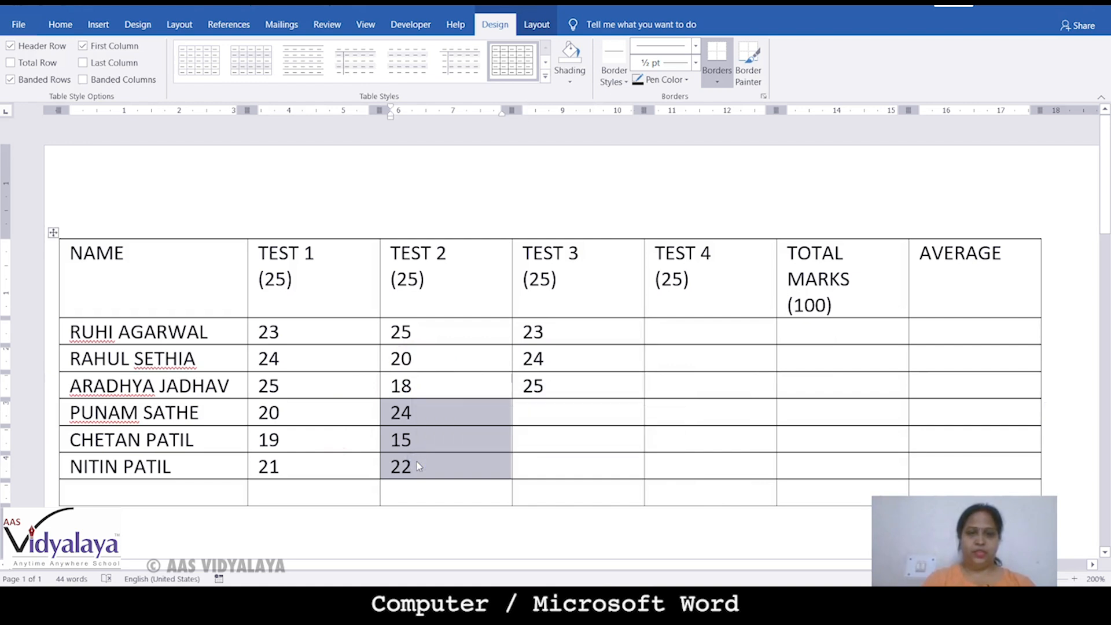
click(553, 412)
key(ctrl+v)
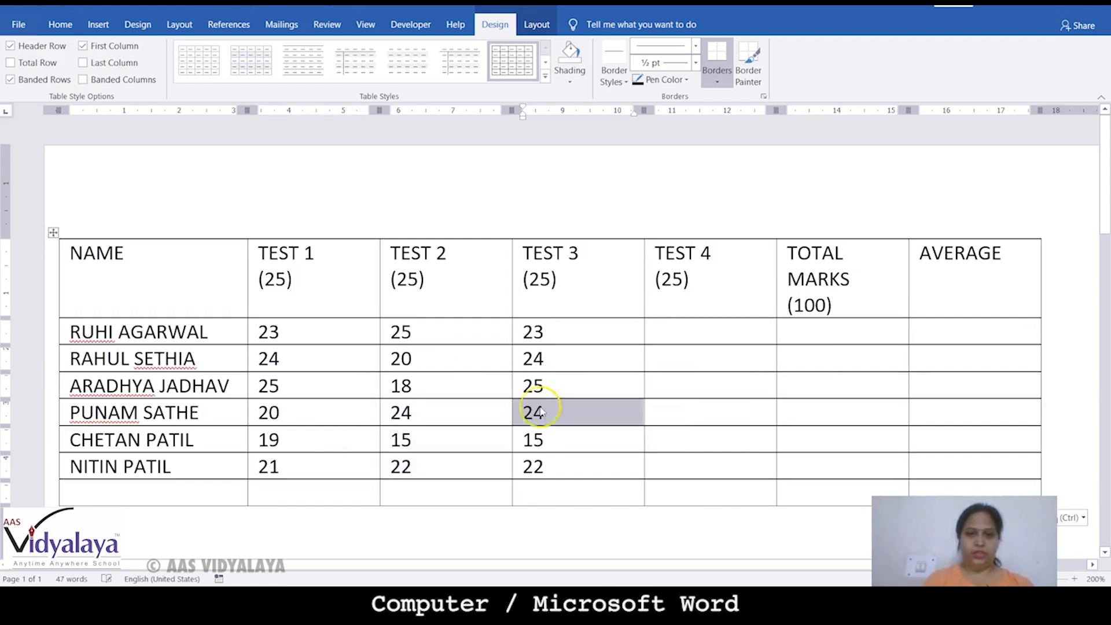
Fill TEST 4 with 18, 24, 15, 24, 25, 20 copied from TEST 2 and TEST 1
drag(532, 335, 544, 441)
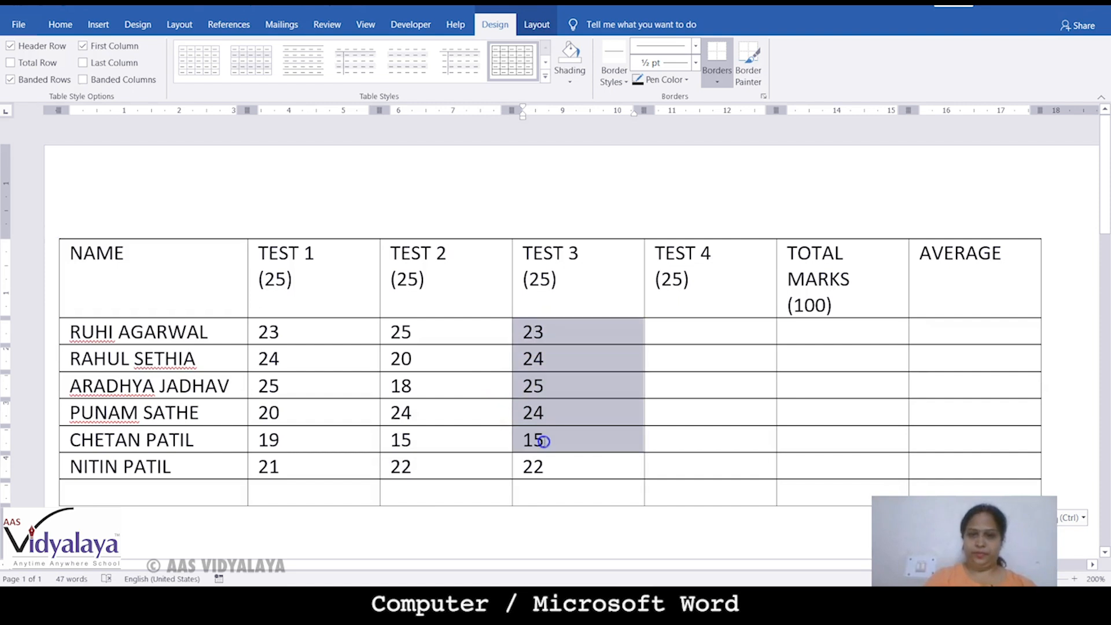
drag(409, 386, 405, 438)
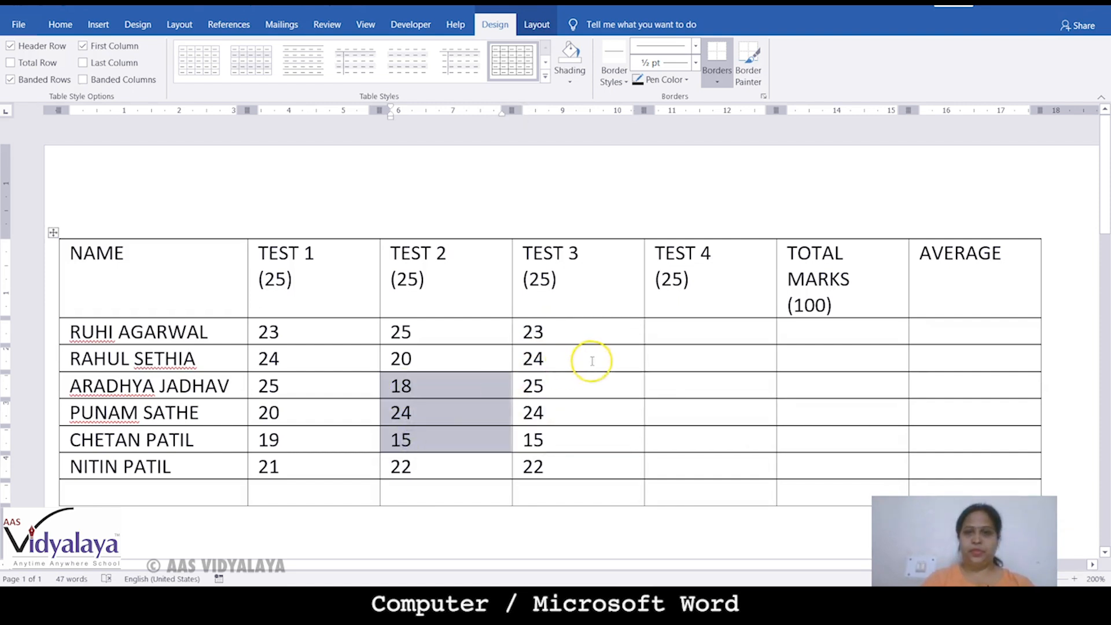
drag(689, 330, 689, 392)
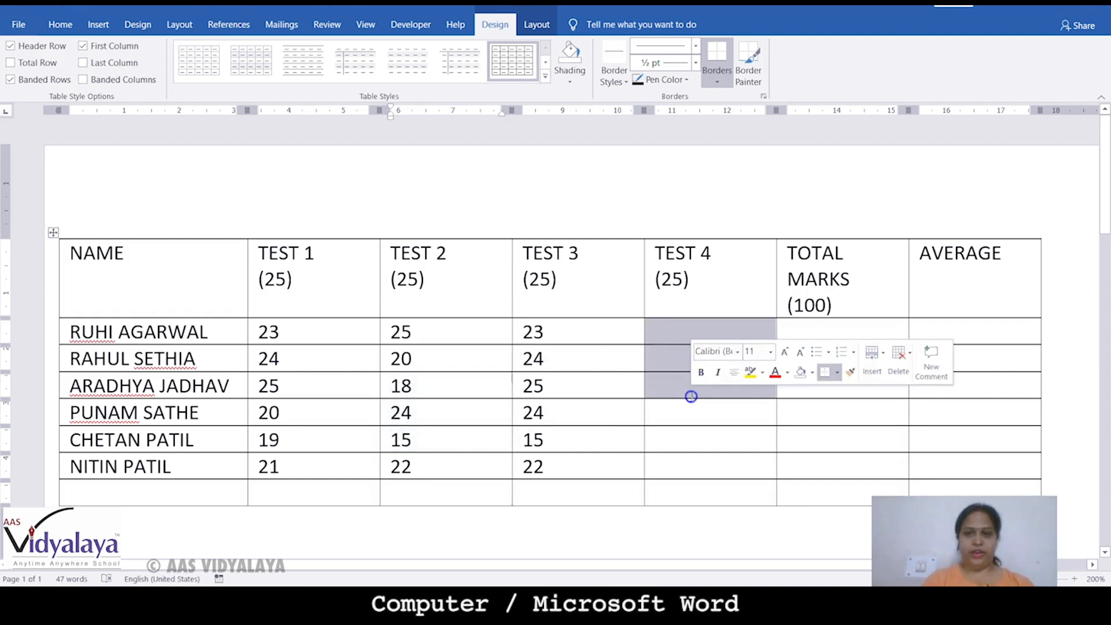
key(ctrl+v)
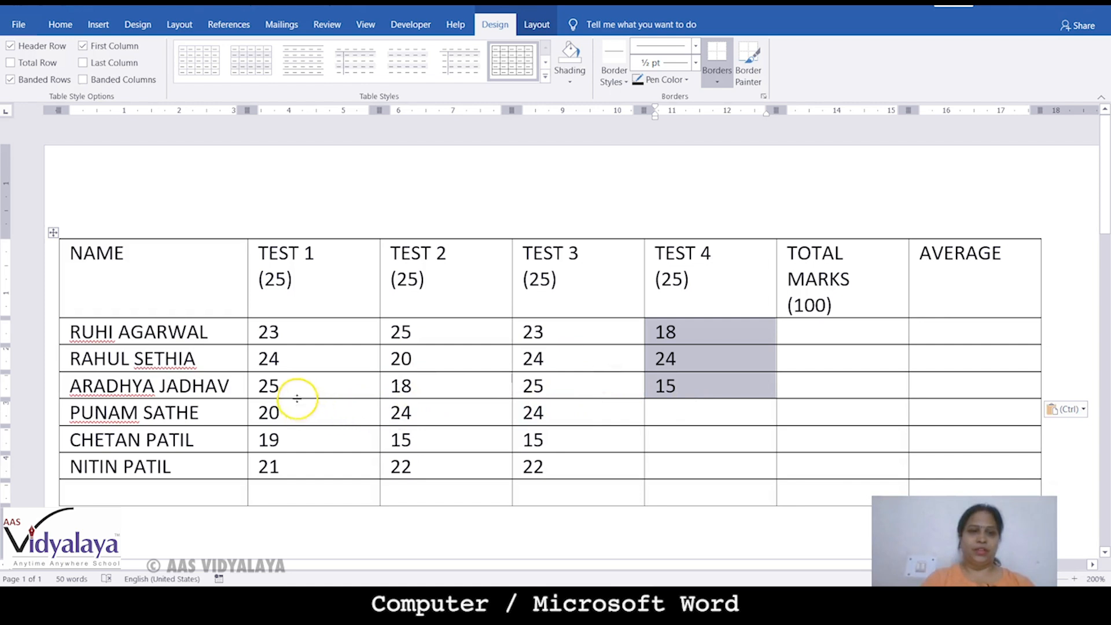
drag(296, 361, 293, 414)
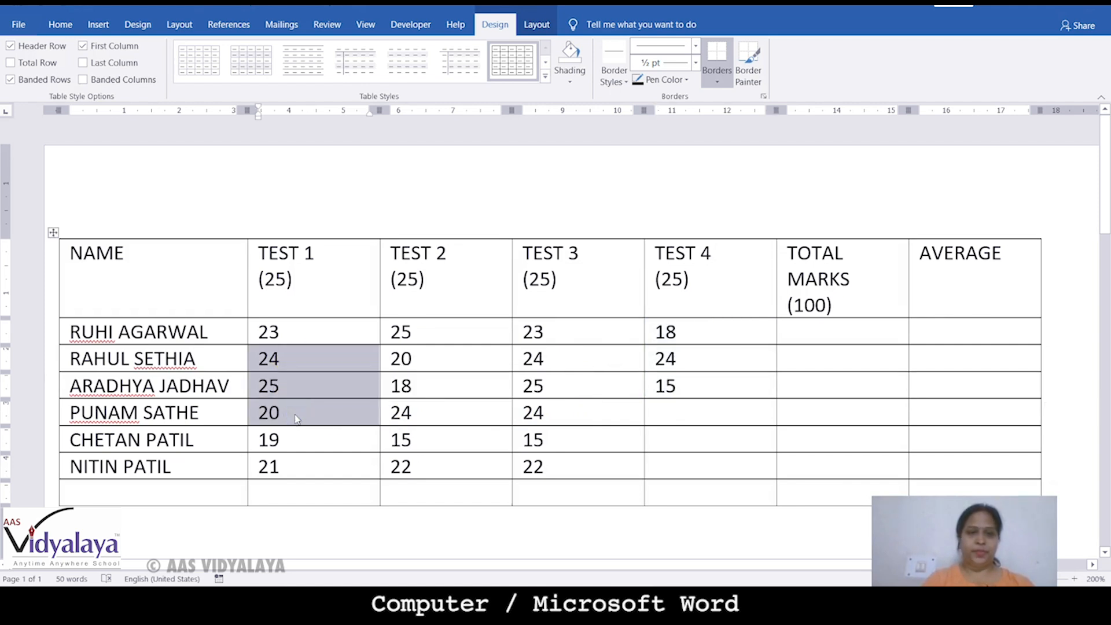
right_click(681, 416)
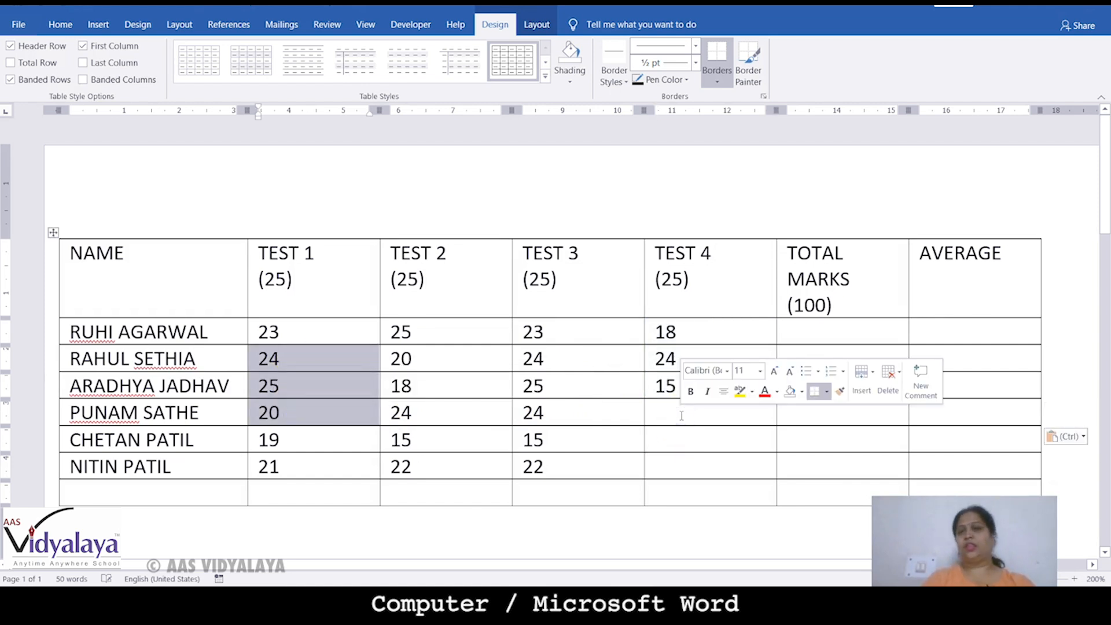
click(666, 416)
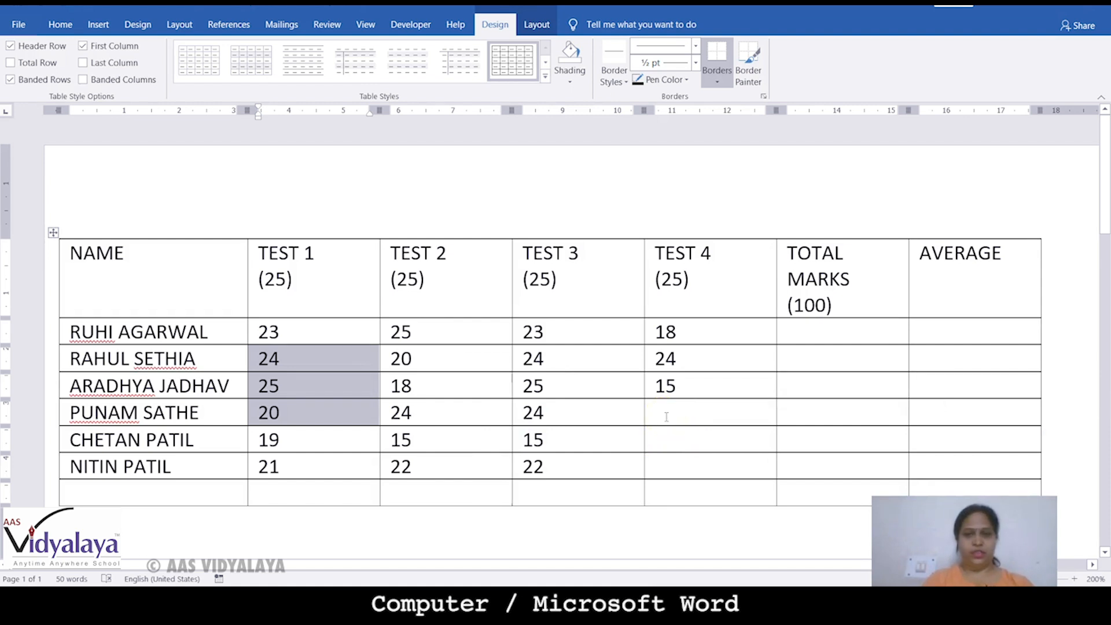
key(ctrl+v)
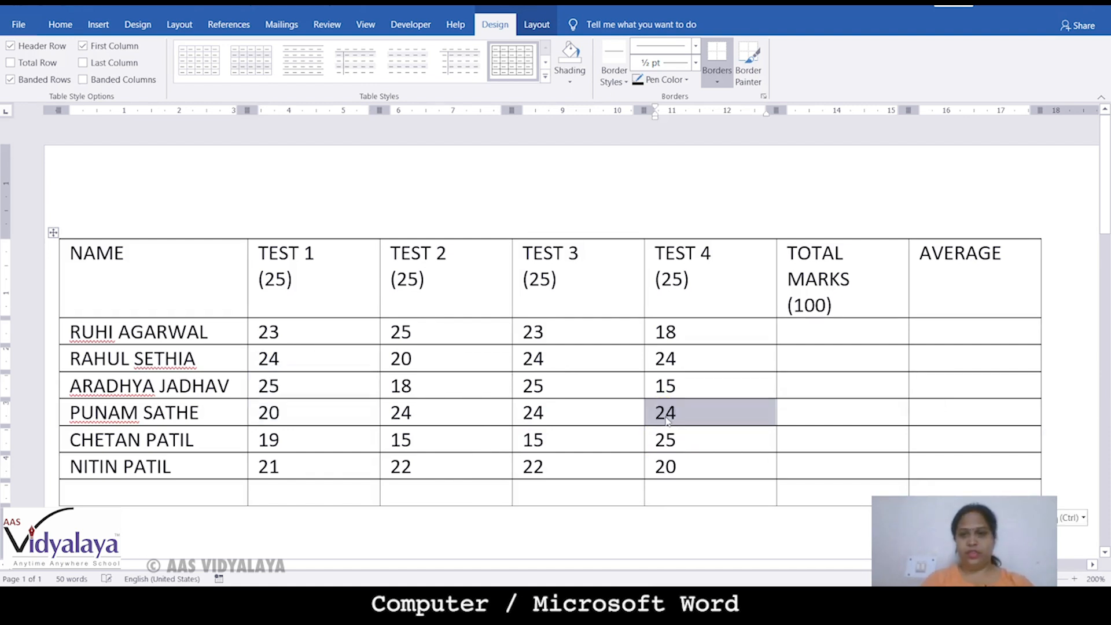
click(798, 338)
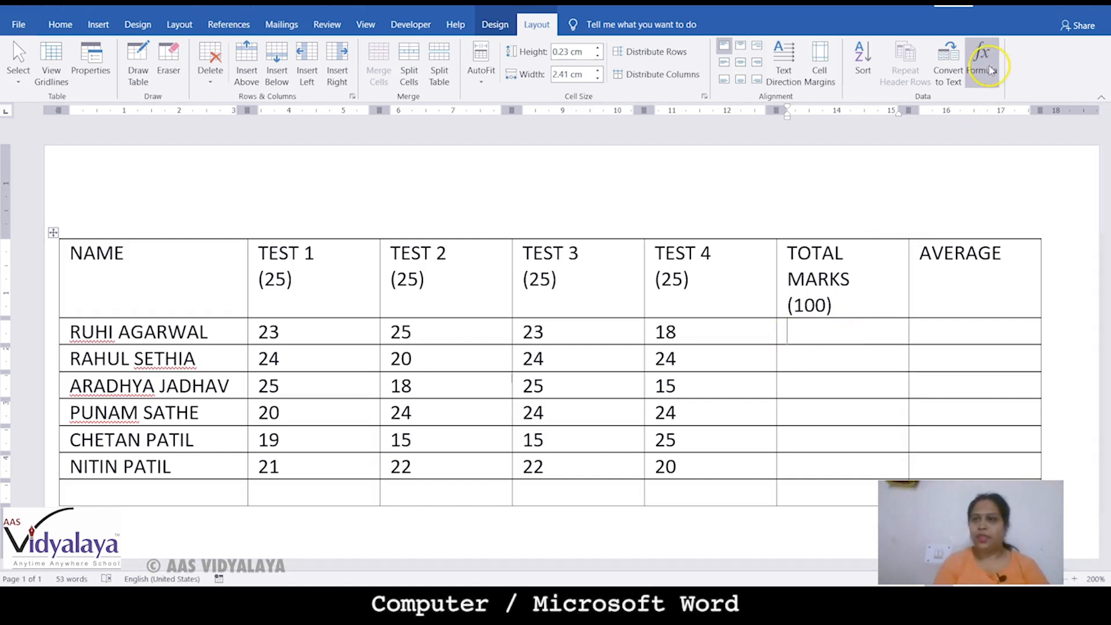
Insert a =SUM(LEFT) formula in the first student's Total Marks cell, giving 89
click(990, 70)
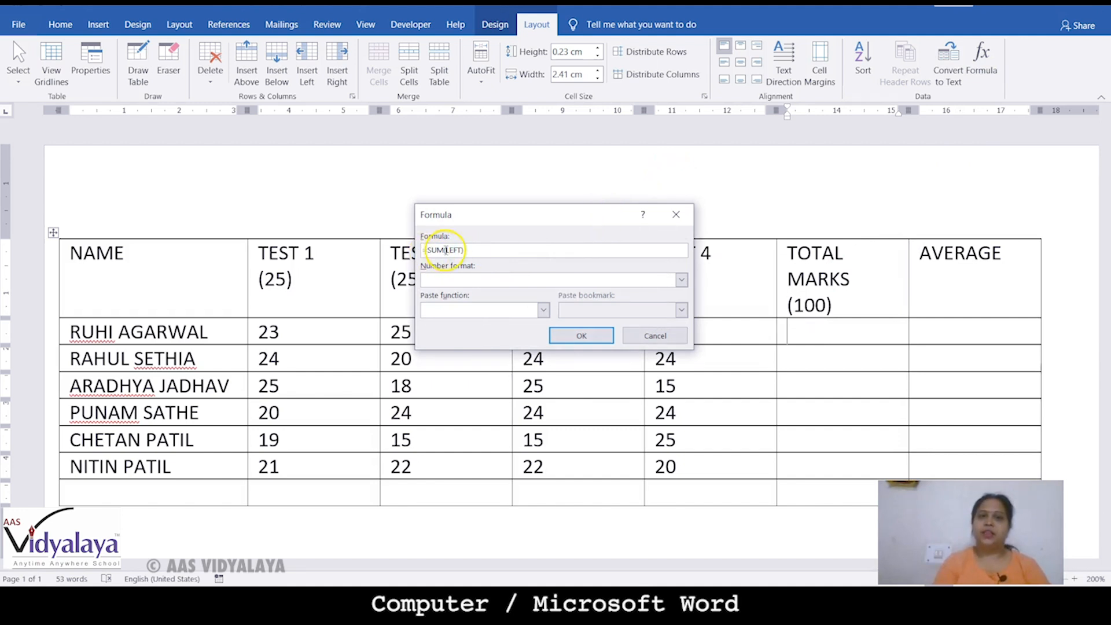
double_click(454, 250)
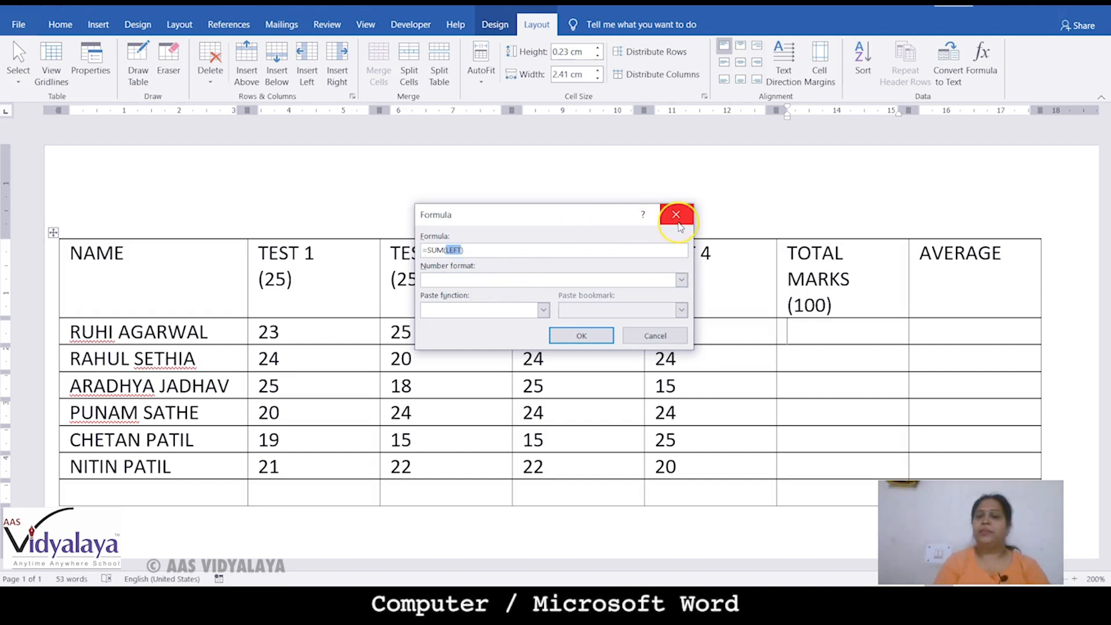
drag(595, 218, 616, 139)
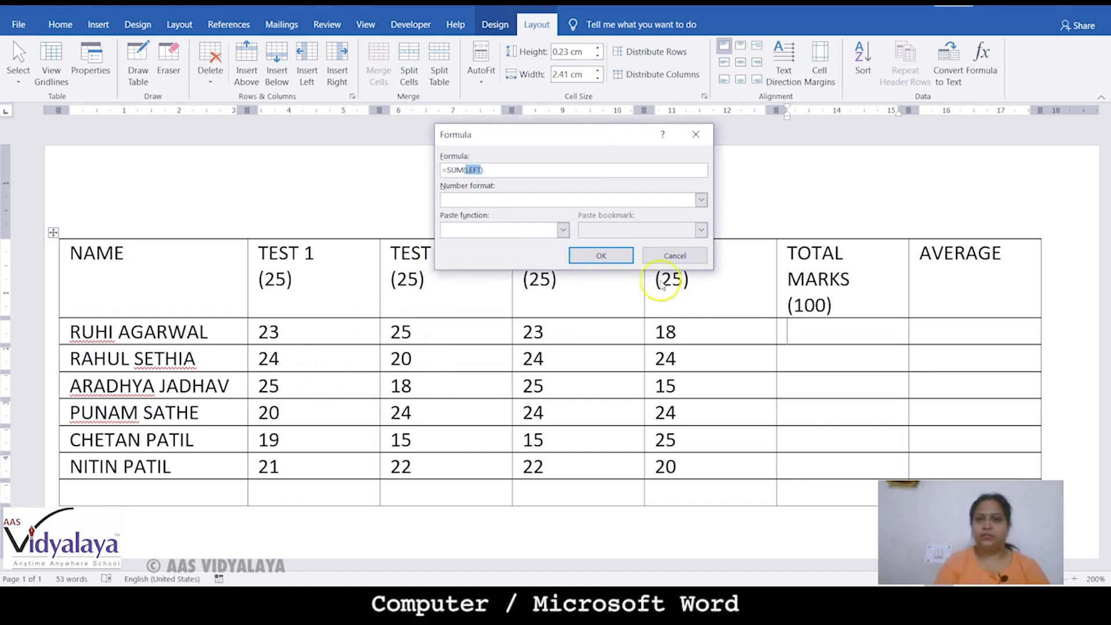
click(687, 257)
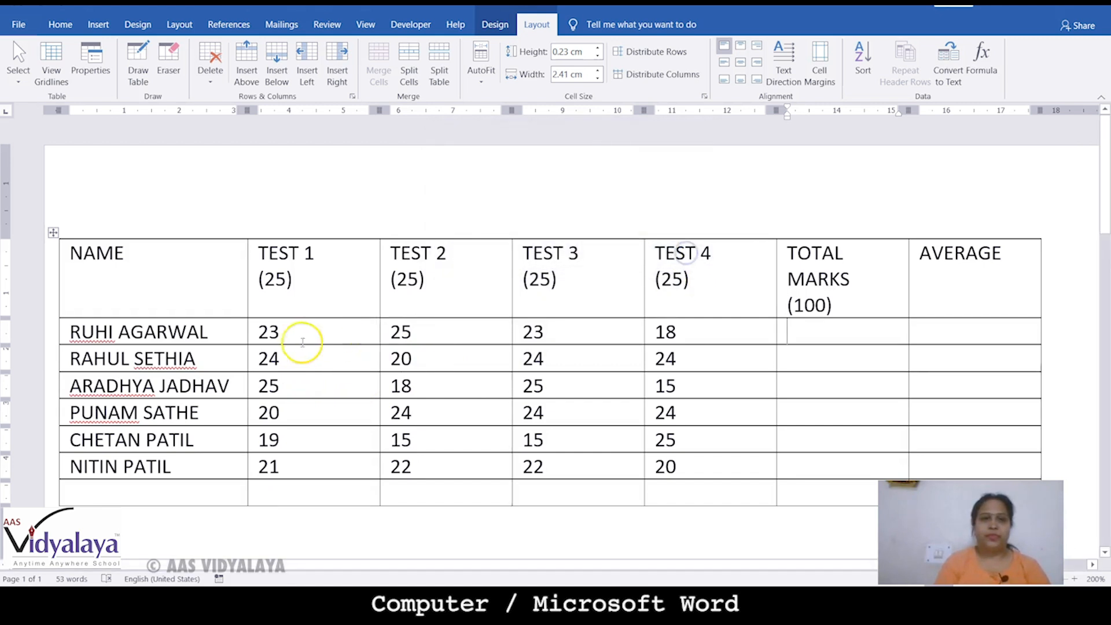
drag(285, 335, 679, 339)
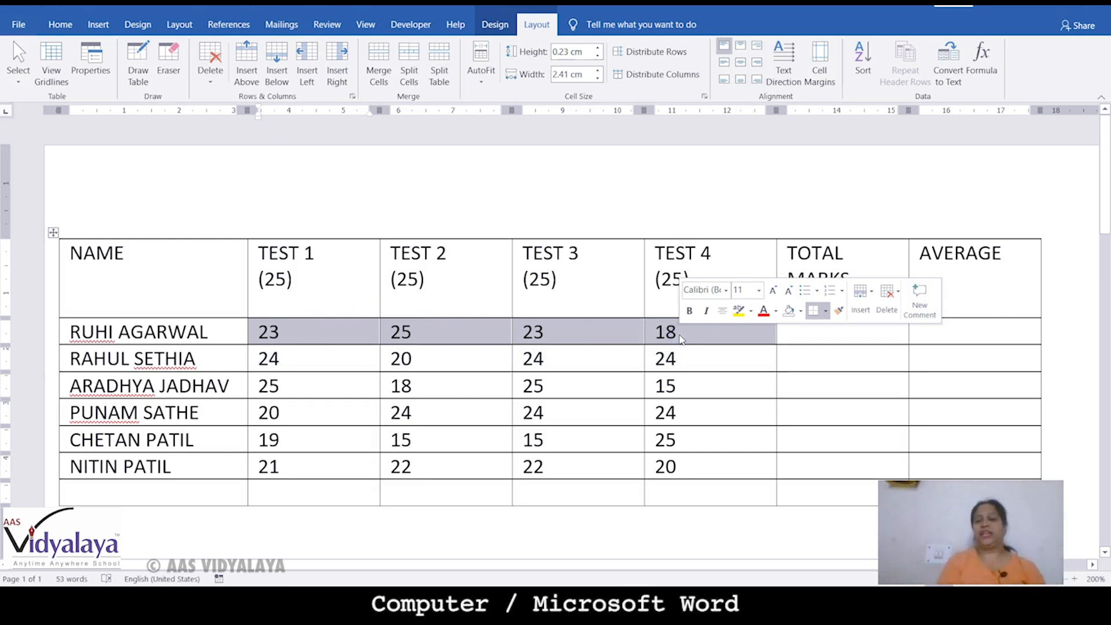
click(842, 334)
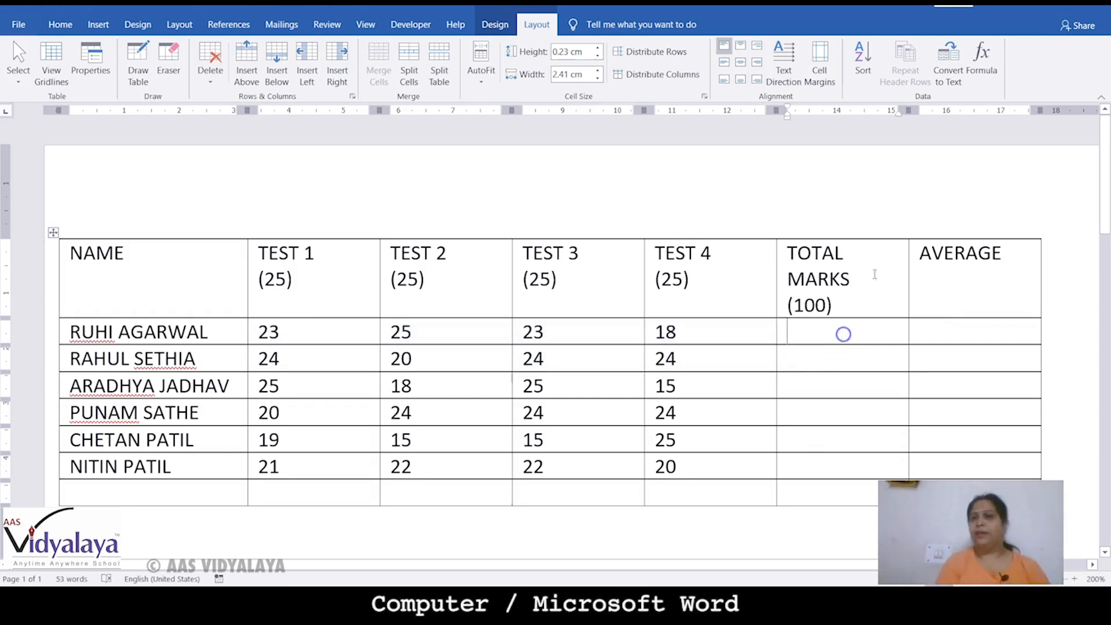
click(982, 61)
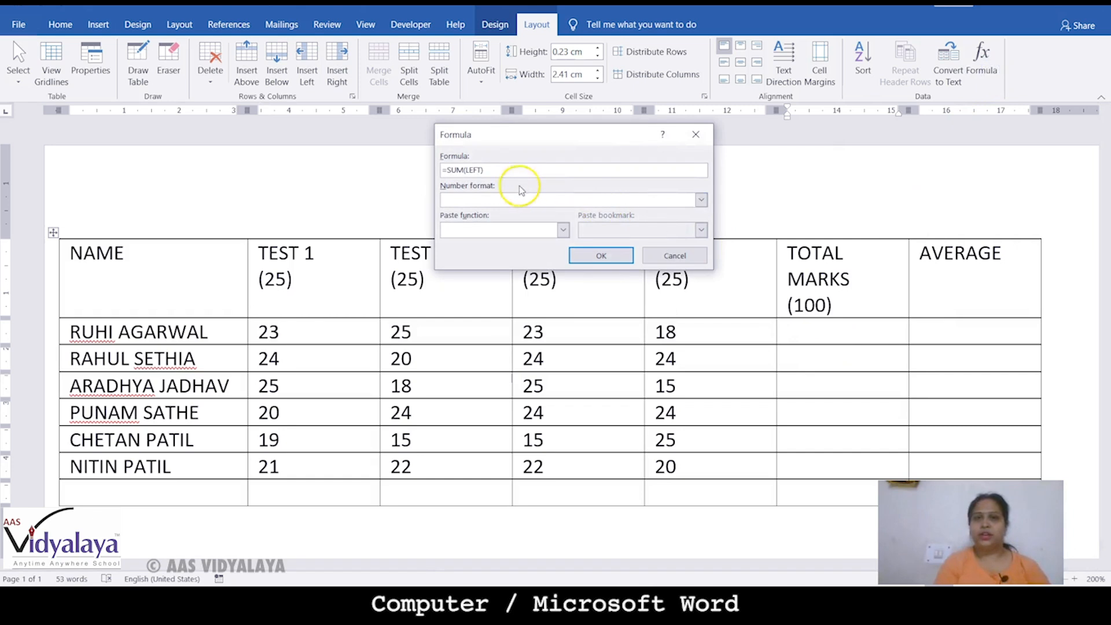
click(593, 256)
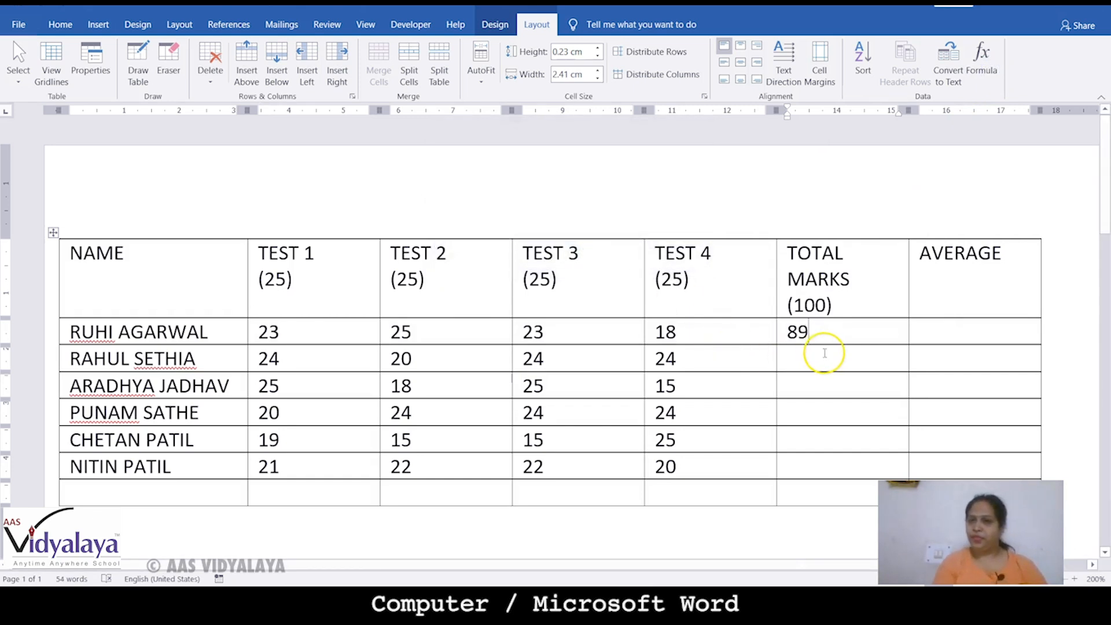
click(824, 353)
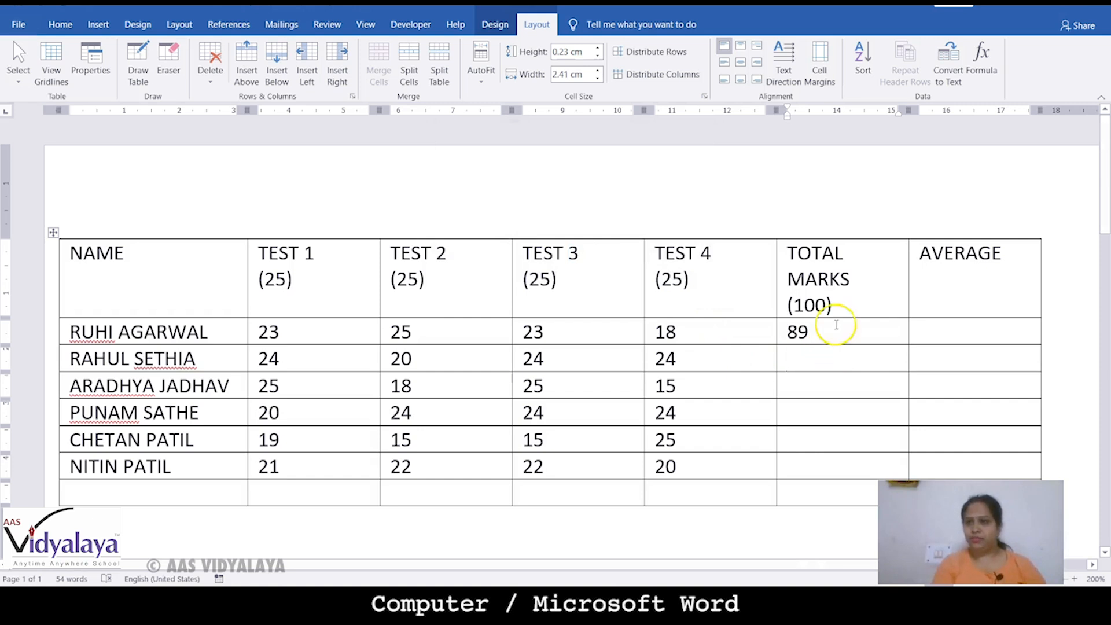
Add =SUM(LEFT) totals for the second and third students, giving 92 and 83
click(982, 61)
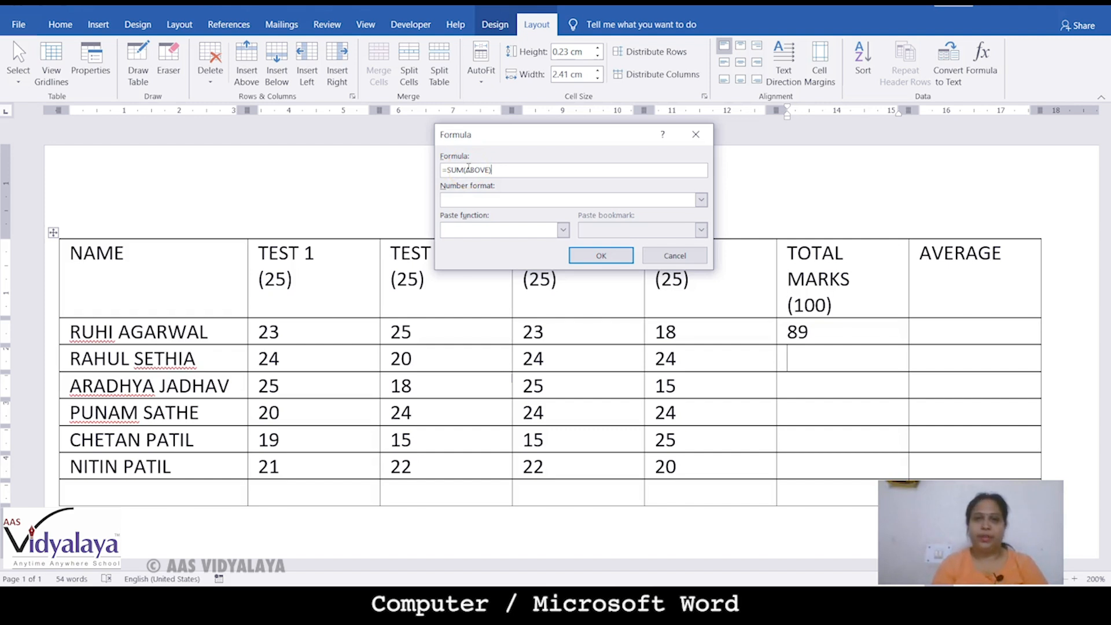
drag(478, 169, 487, 170)
text(LEFT)
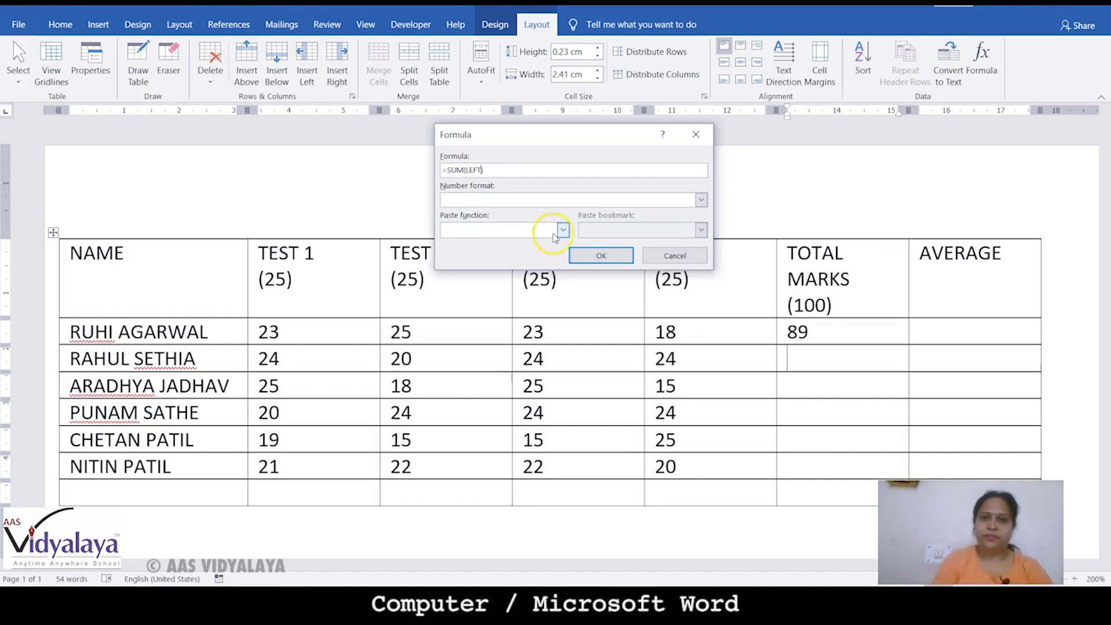
click(589, 256)
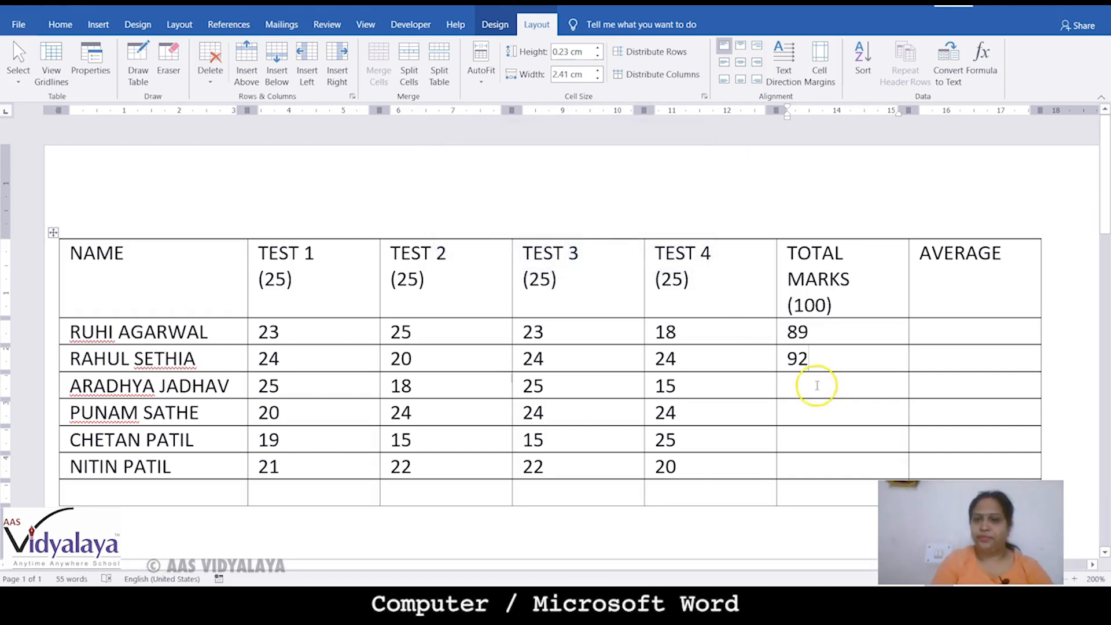
click(813, 384)
click(982, 61)
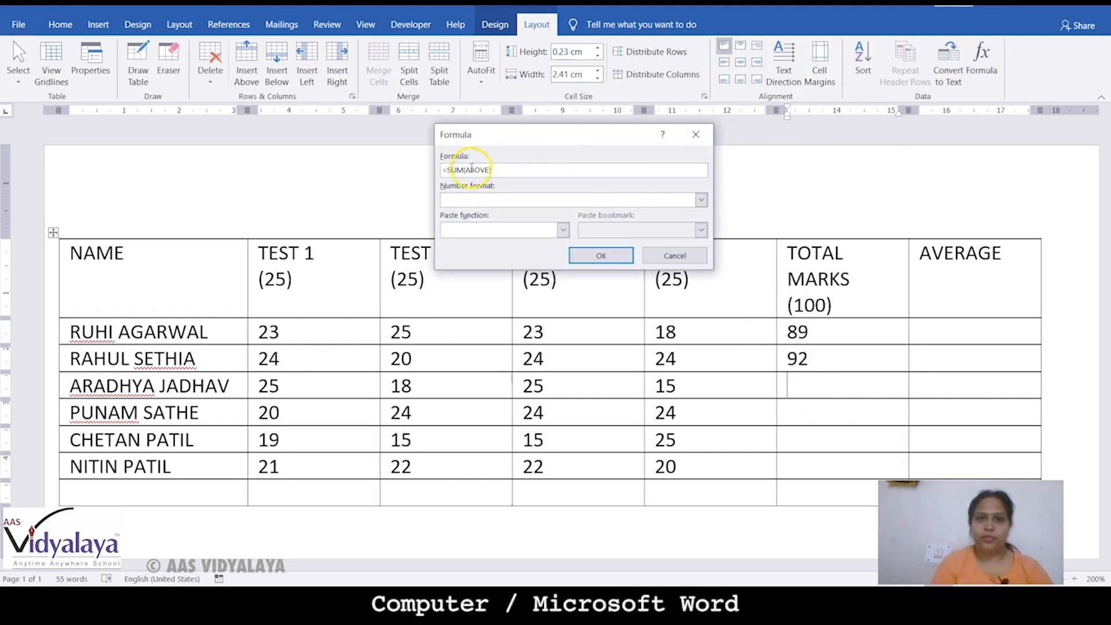
drag(466, 169, 490, 170)
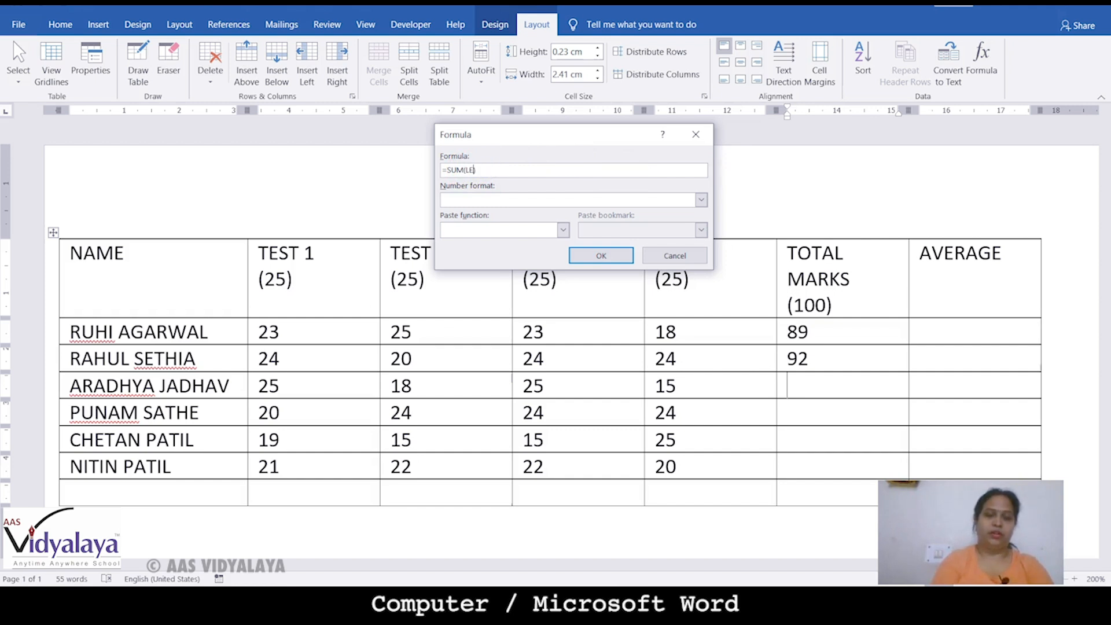
click(594, 260)
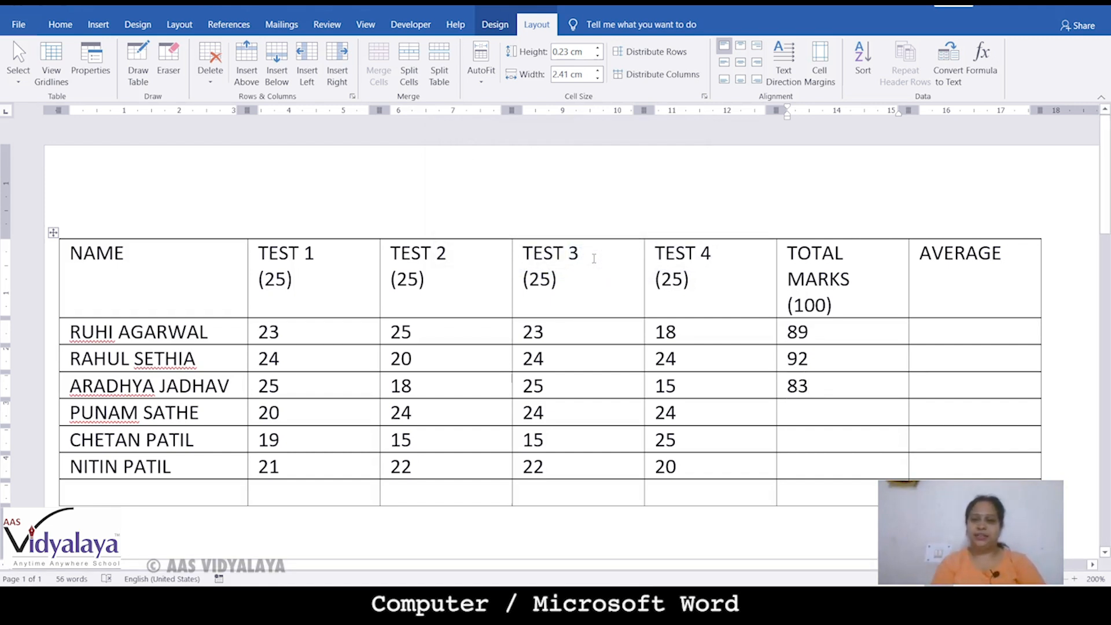
Add =SUM(LEFT) totals for the fourth and fifth students, giving 92 and 74
click(818, 416)
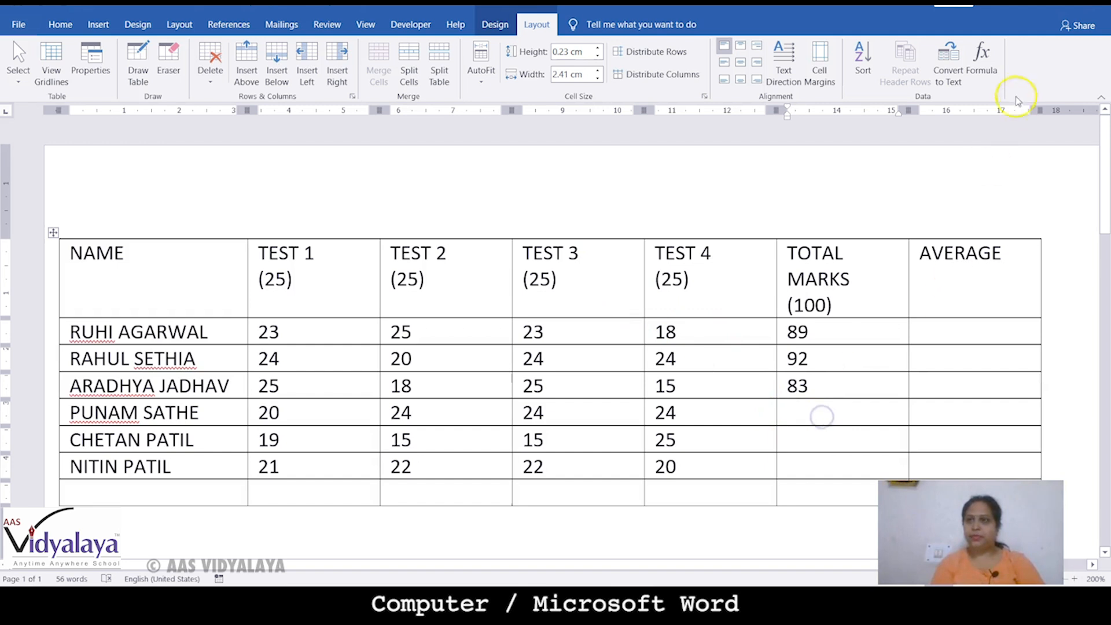
click(981, 62)
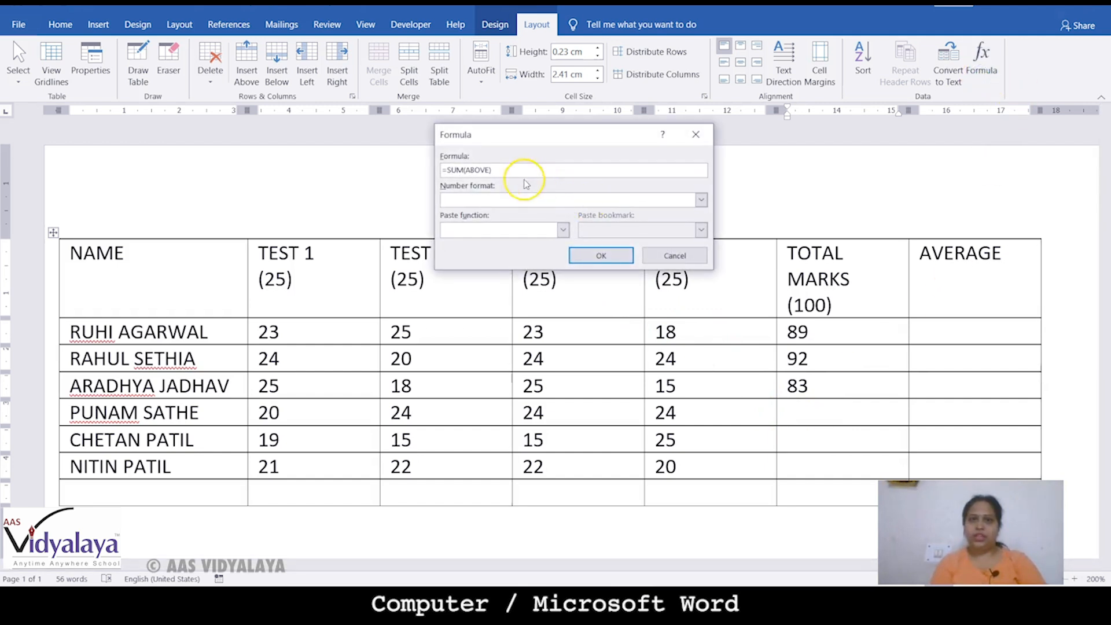
key(BackSpace)
key(BackSpace)
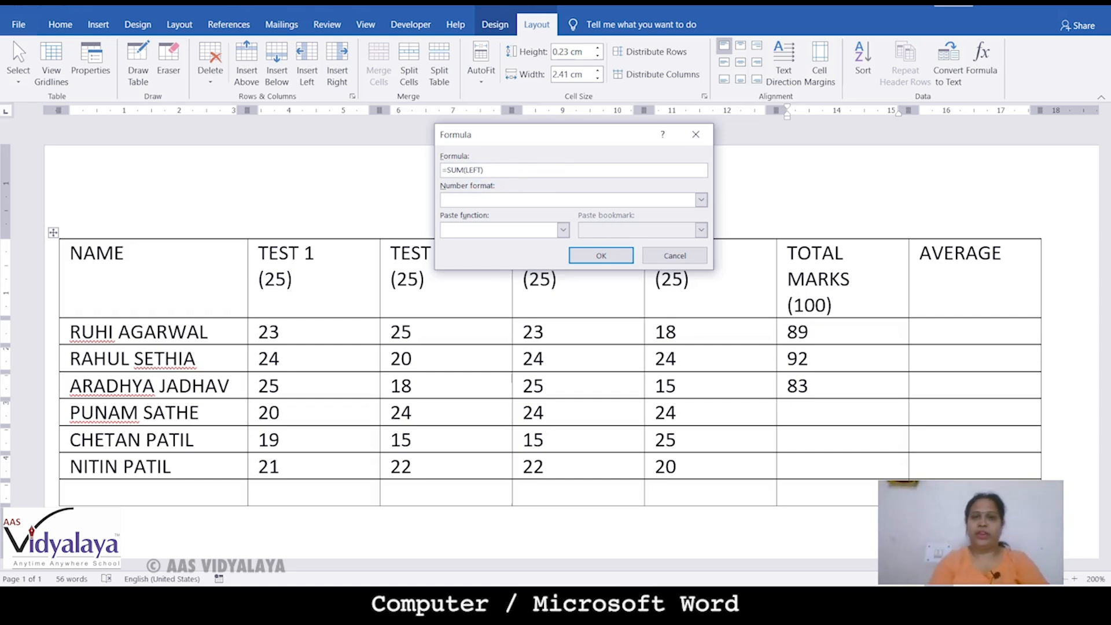
key(Return)
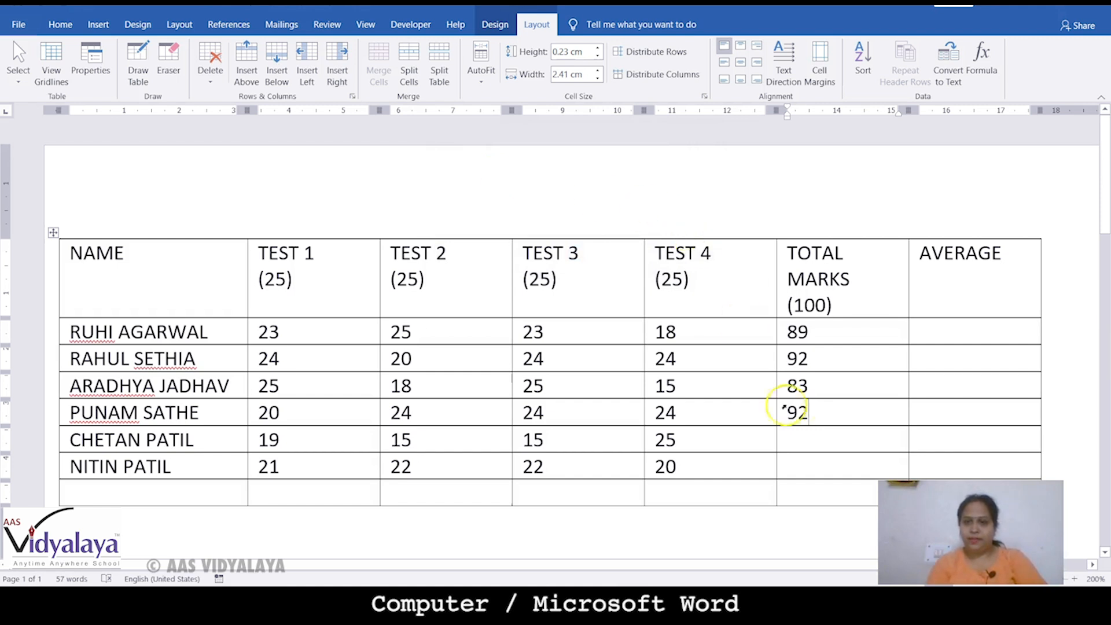
click(799, 411)
click(795, 440)
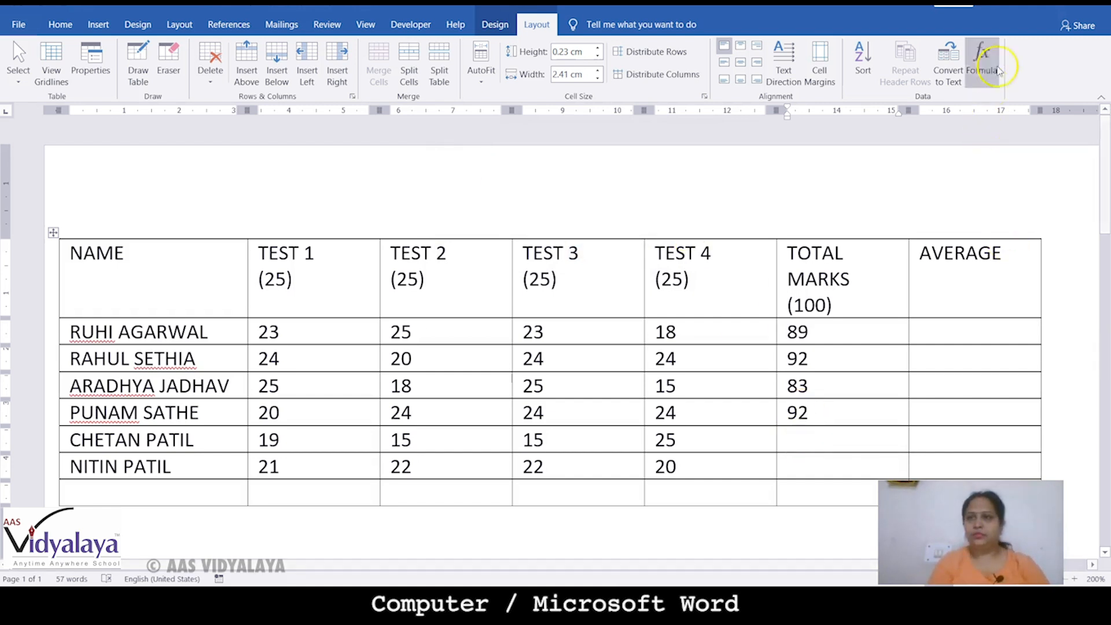
click(983, 61)
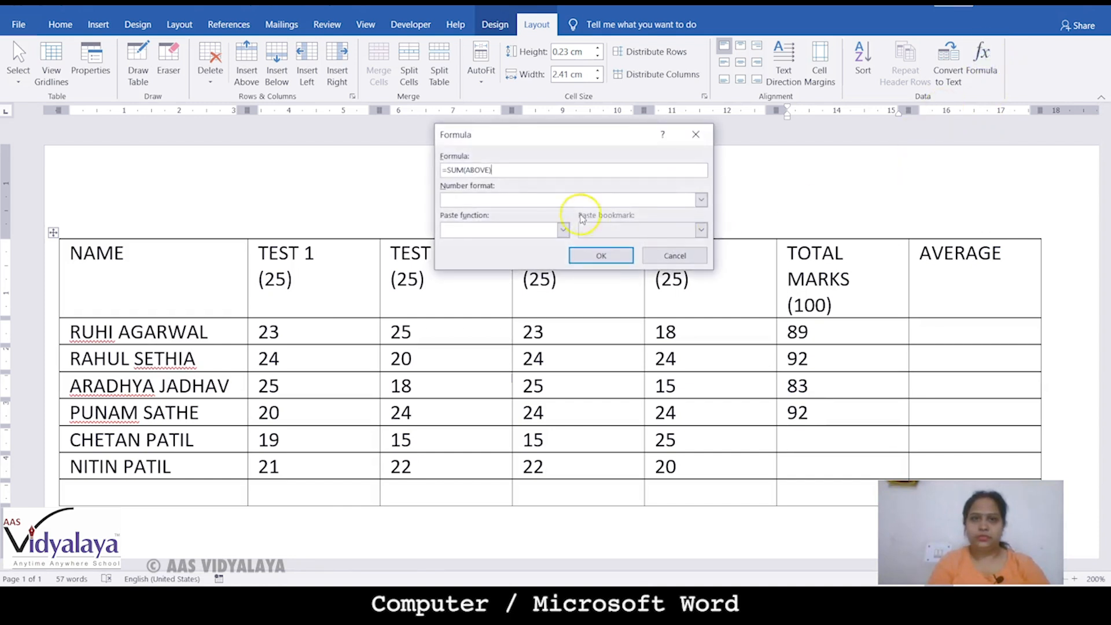
drag(488, 170, 470, 170)
text(EFT)
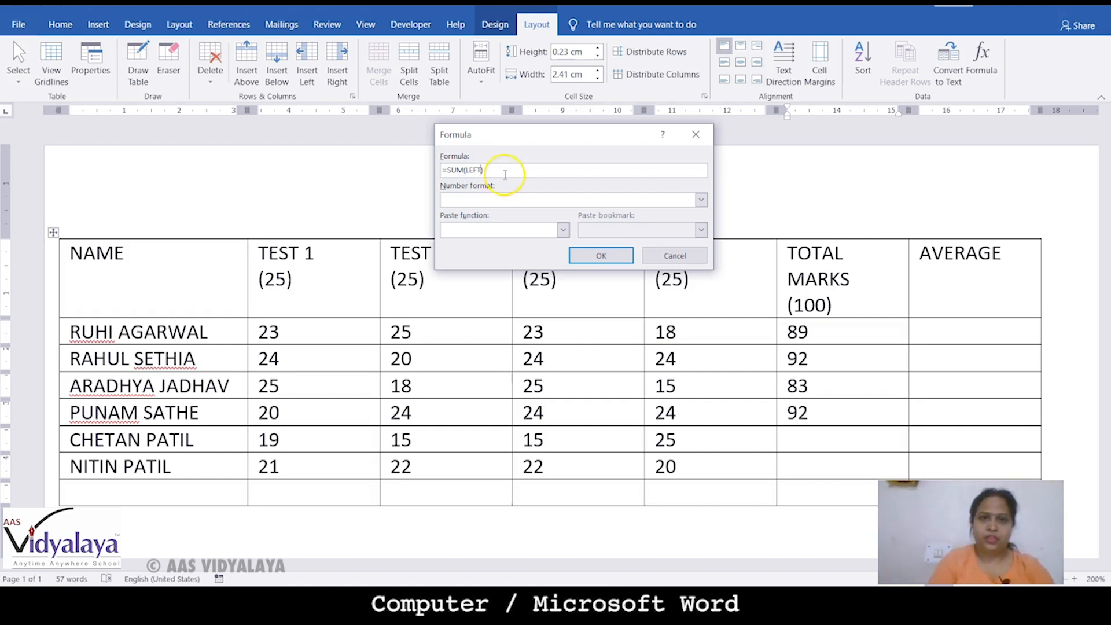
drag(503, 171, 397, 174)
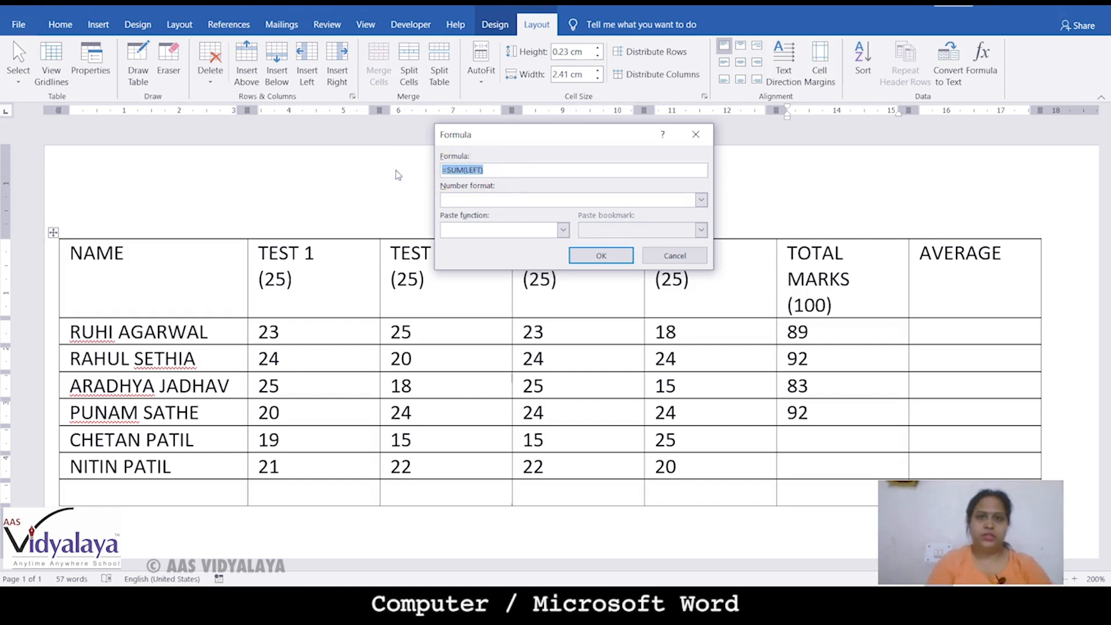
click(609, 256)
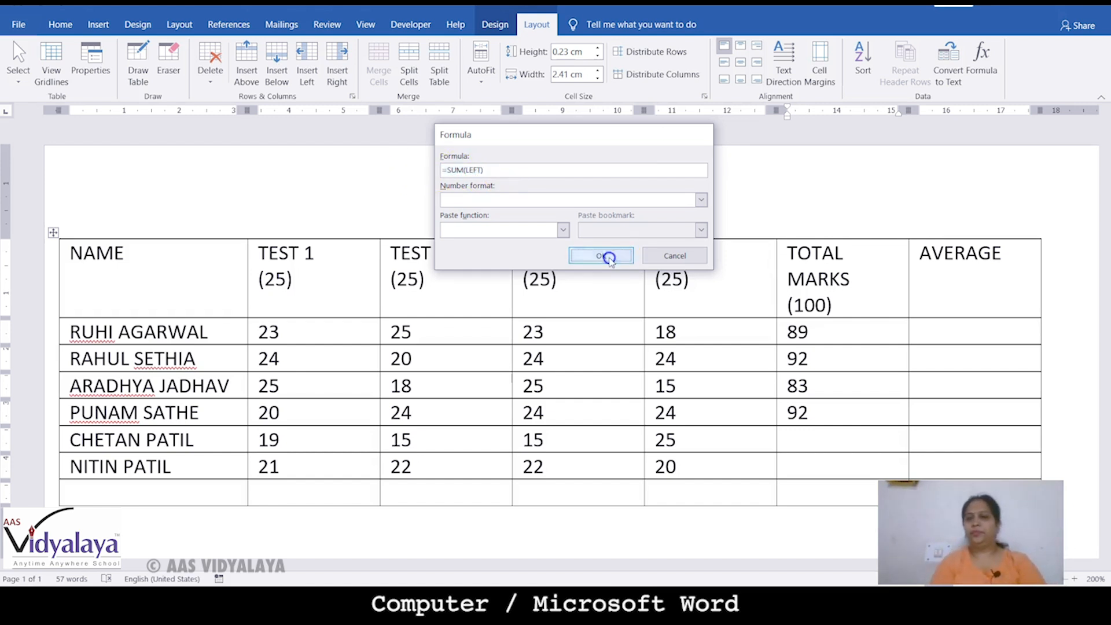
Replace =SUM(ABOVE) with =SUM(LEFT) in the last student's total cell, giving 85
click(810, 465)
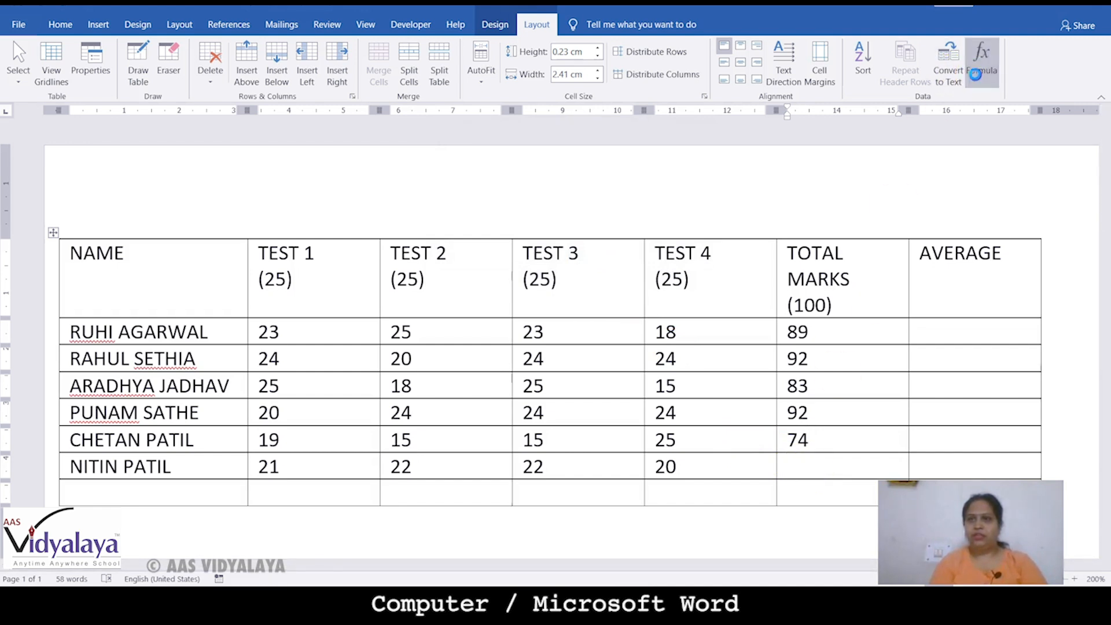
click(977, 78)
click(525, 169)
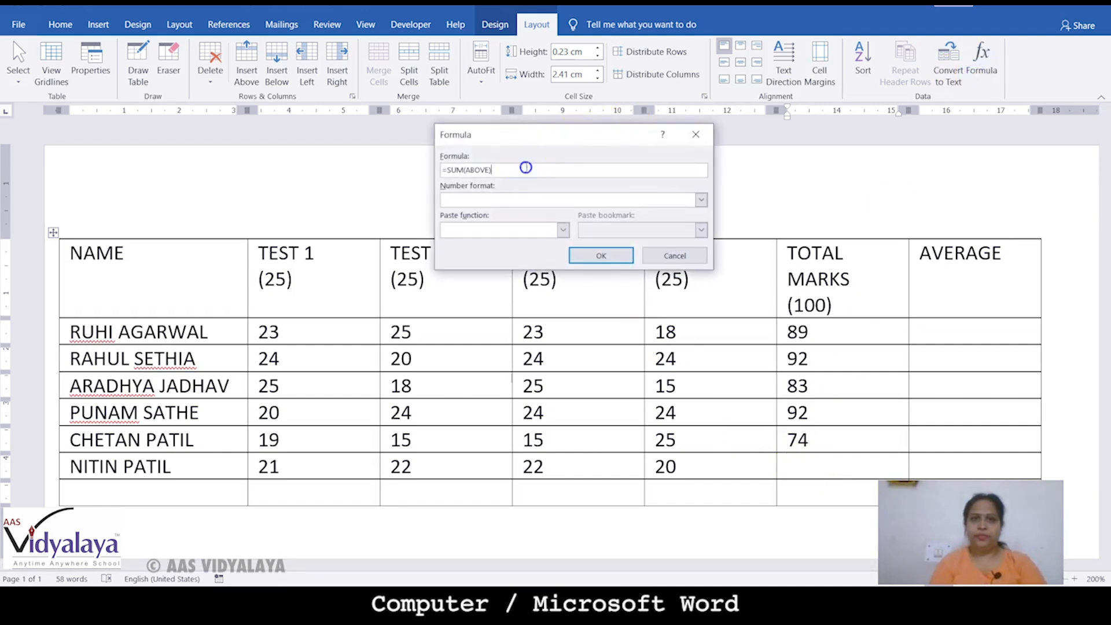
drag(509, 169, 420, 175)
text(=SUM(LEFT))
click(603, 253)
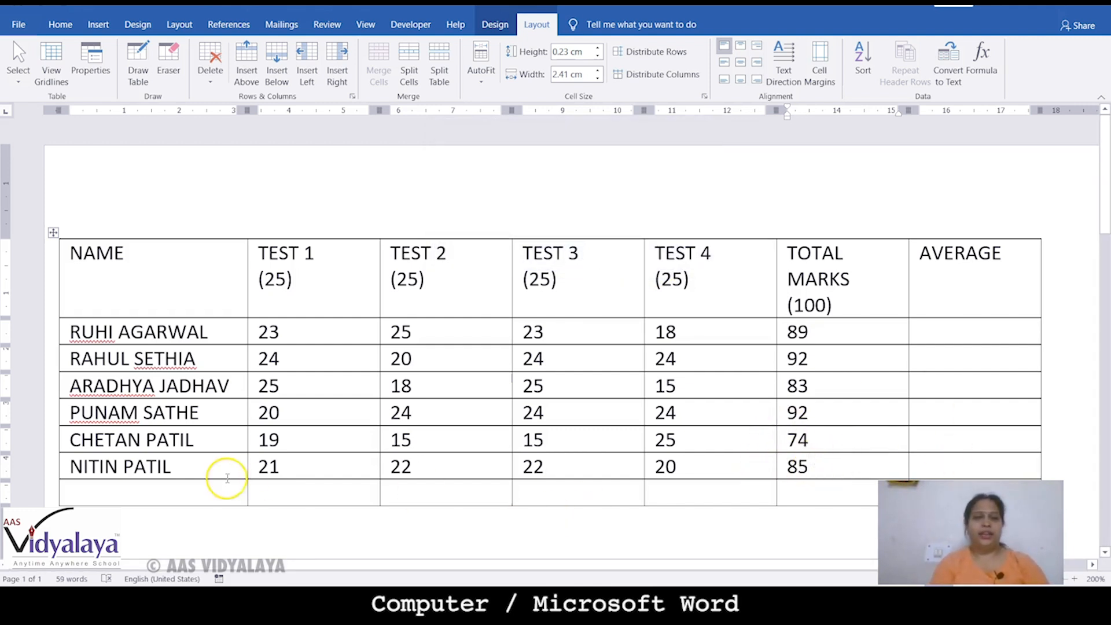
click(181, 492)
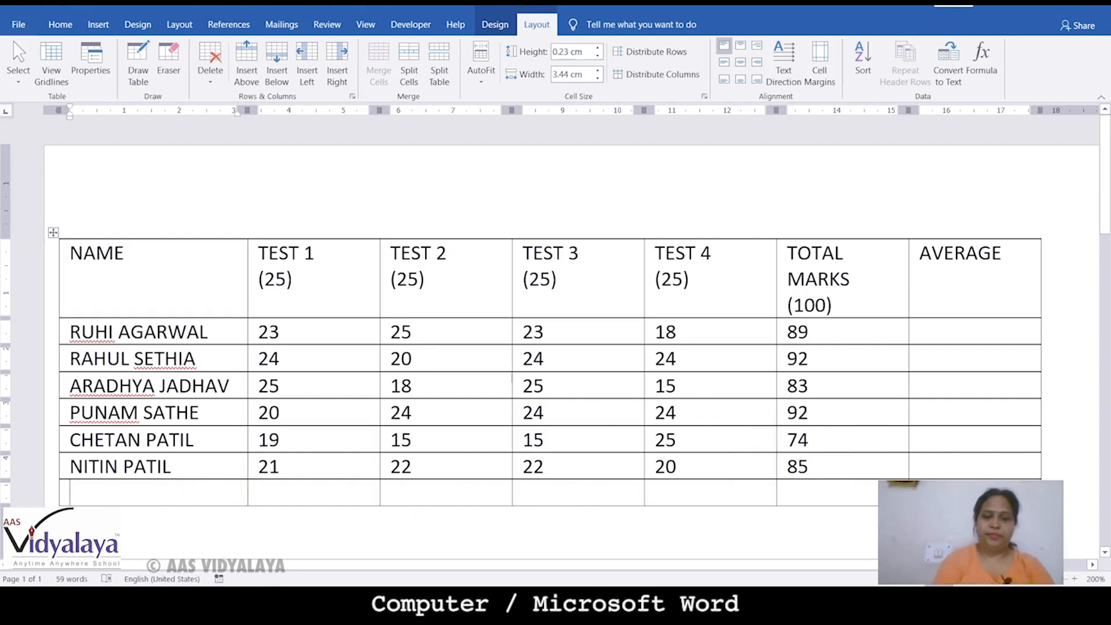
Type TOTAL in the bottom row's first cell and format it bold red
text(TOTAL)
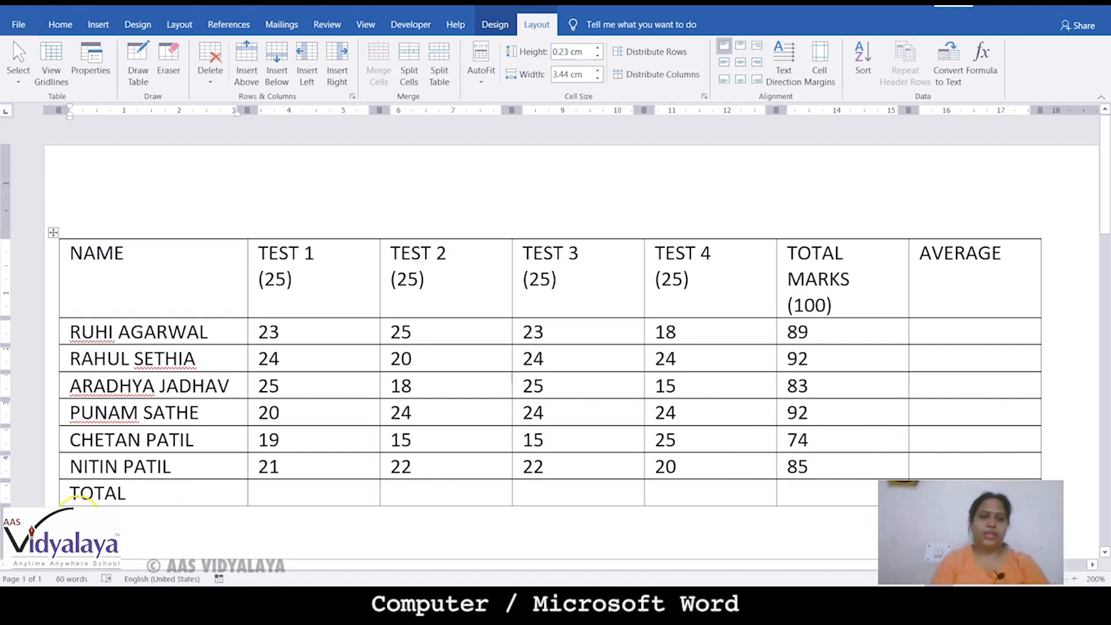
click(63, 493)
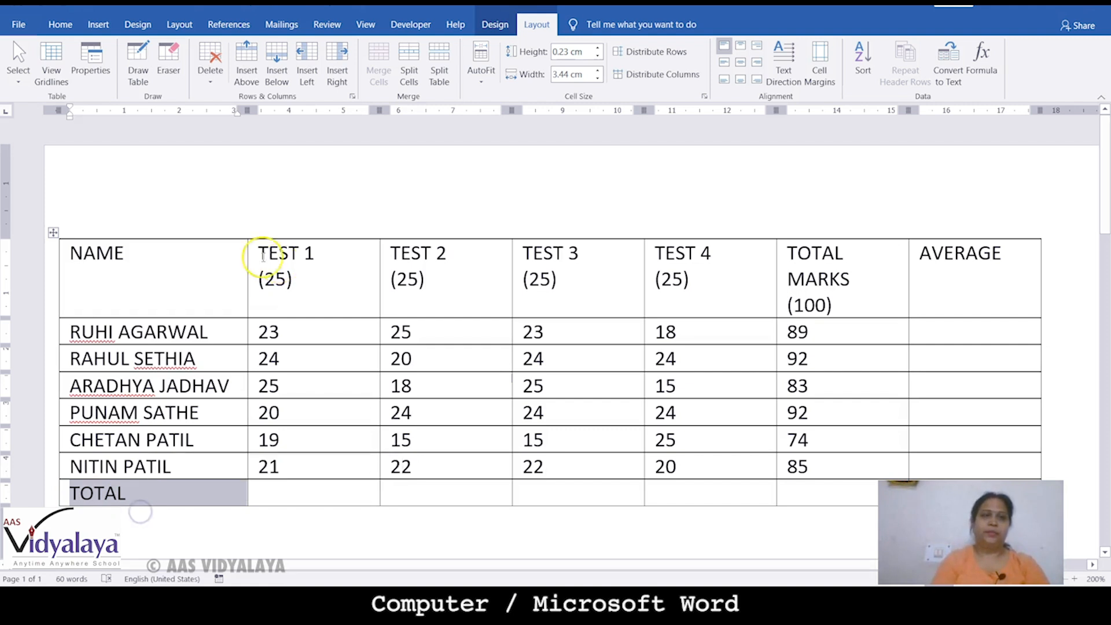
click(55, 29)
click(289, 77)
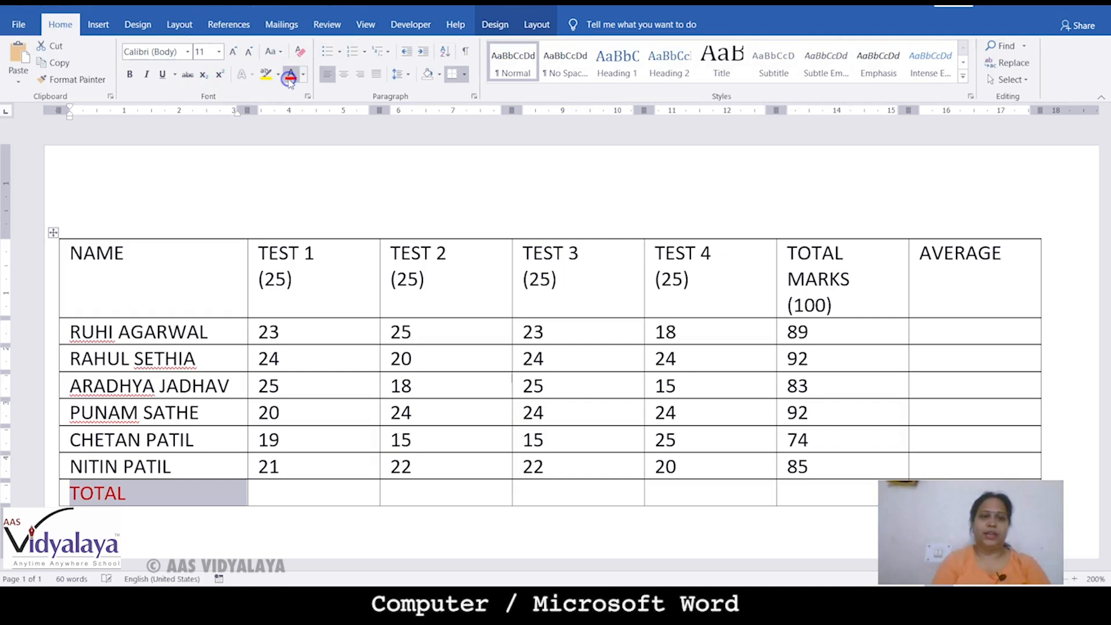
click(135, 73)
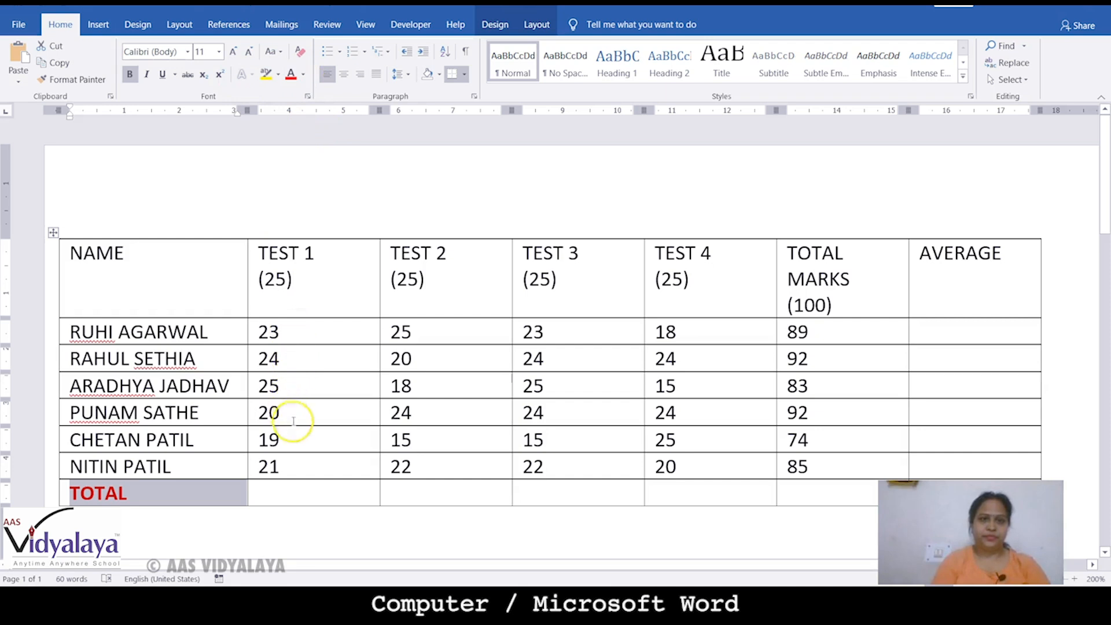
click(289, 491)
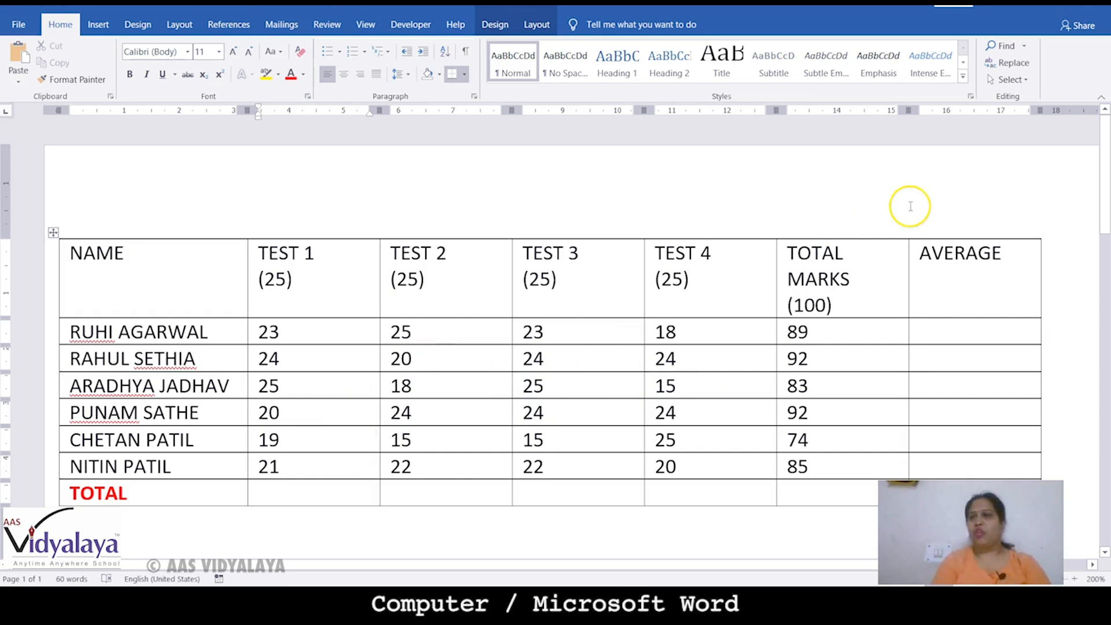
click(538, 25)
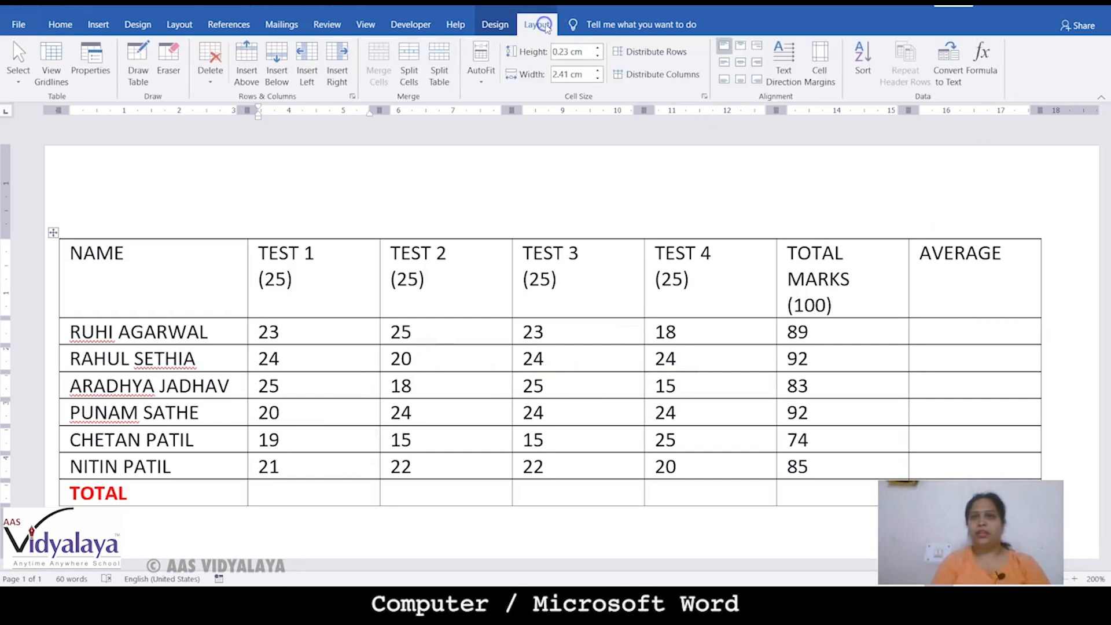
Sum the TEST 1, TEST 2 and TEST 3 columns with =SUM(ABOVE), giving 132, 124 and 133
click(982, 60)
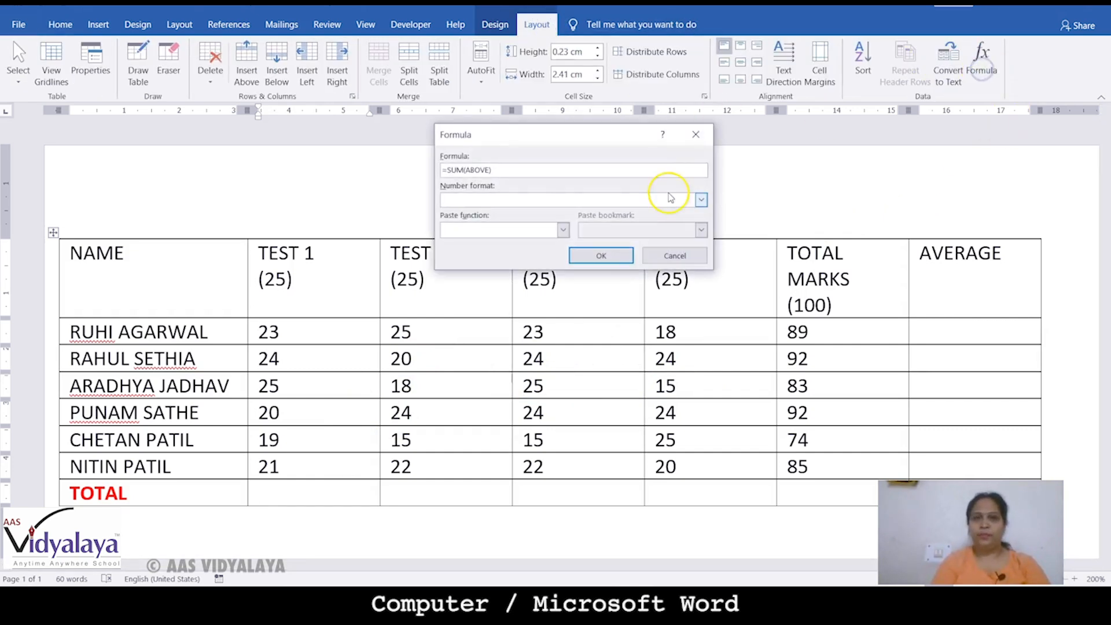
click(600, 256)
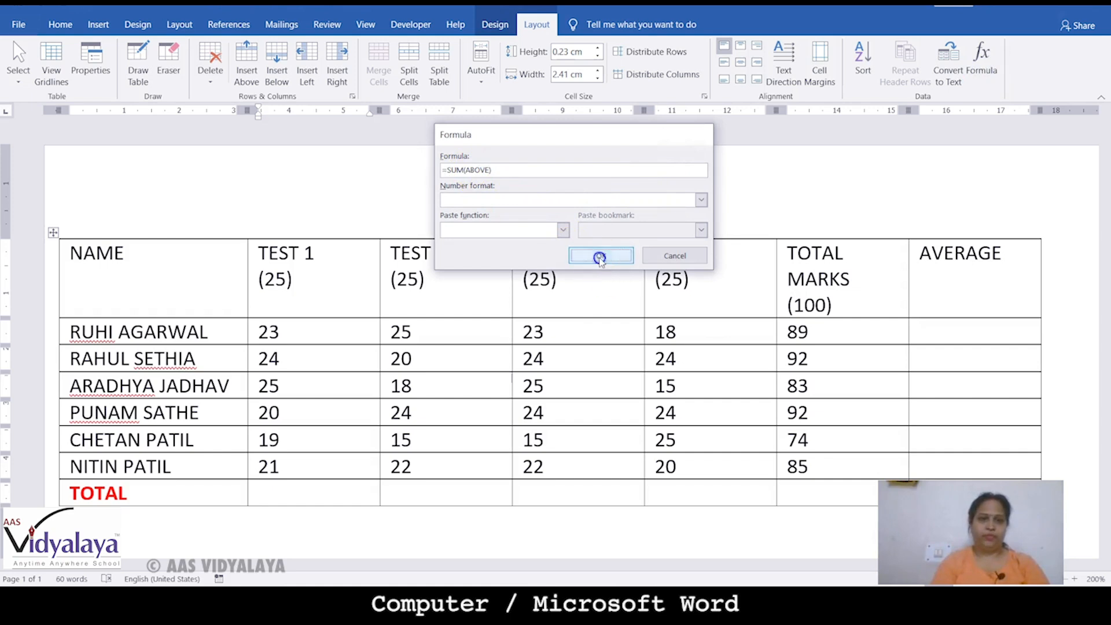
click(442, 493)
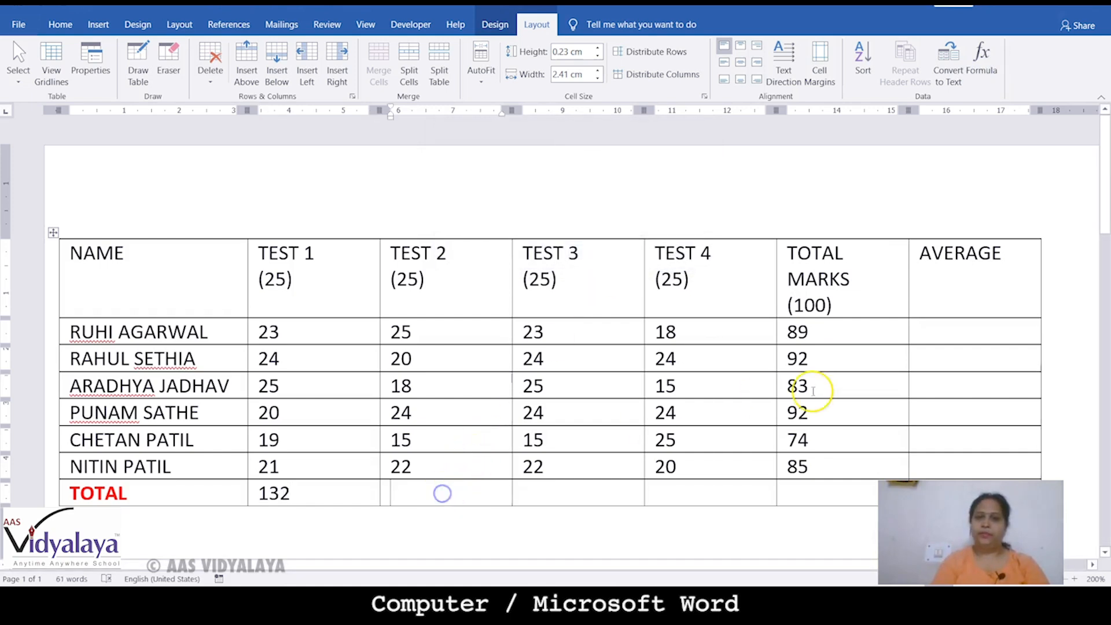
click(982, 61)
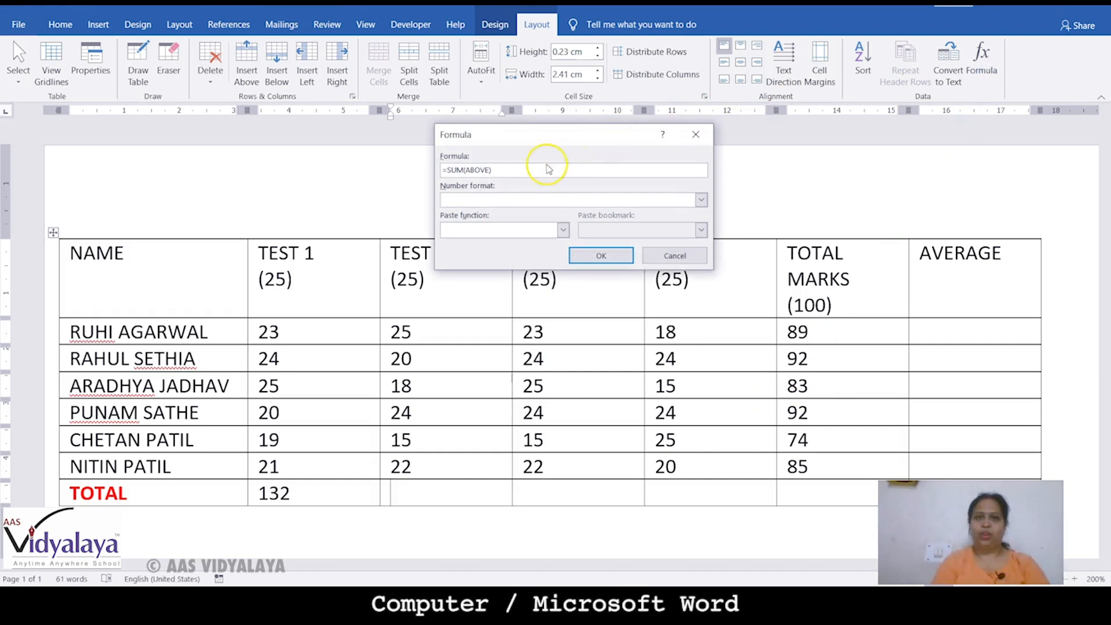
click(577, 262)
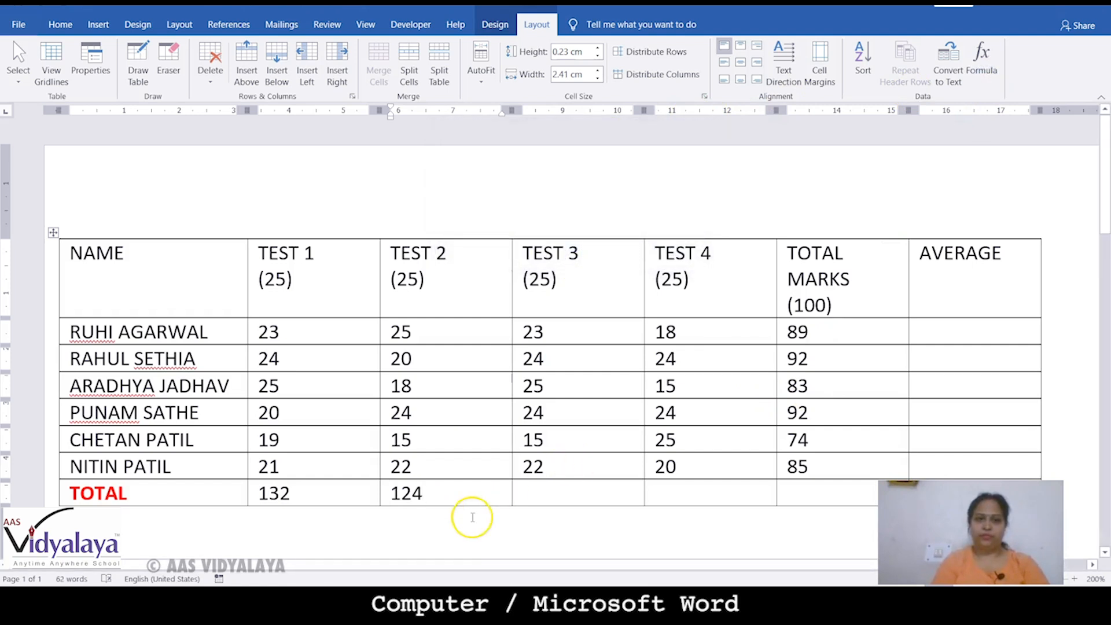
click(548, 486)
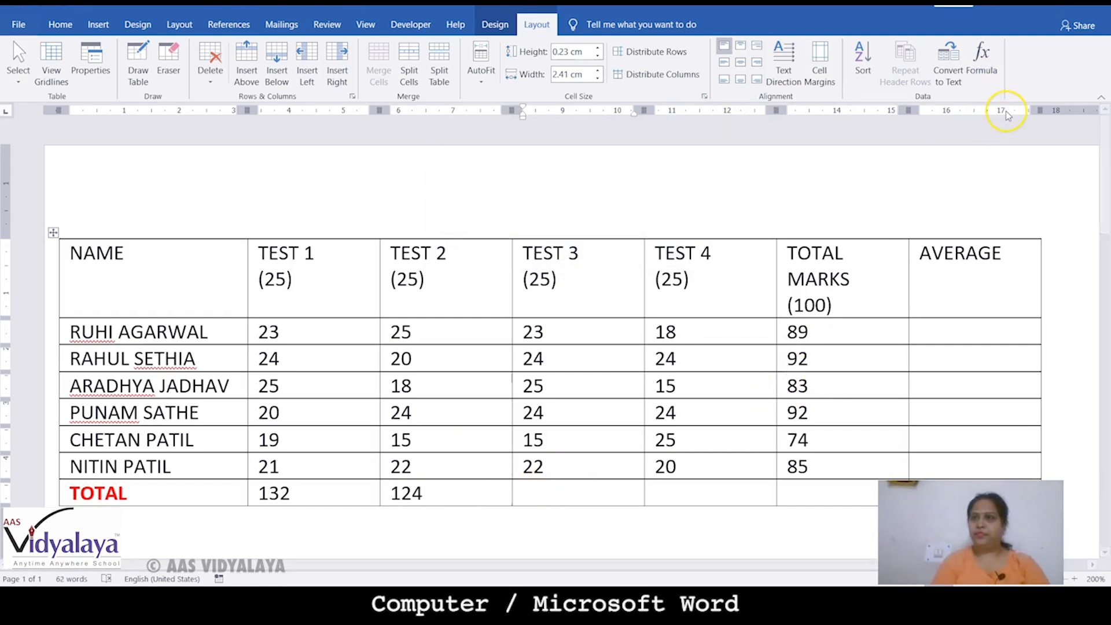
click(983, 58)
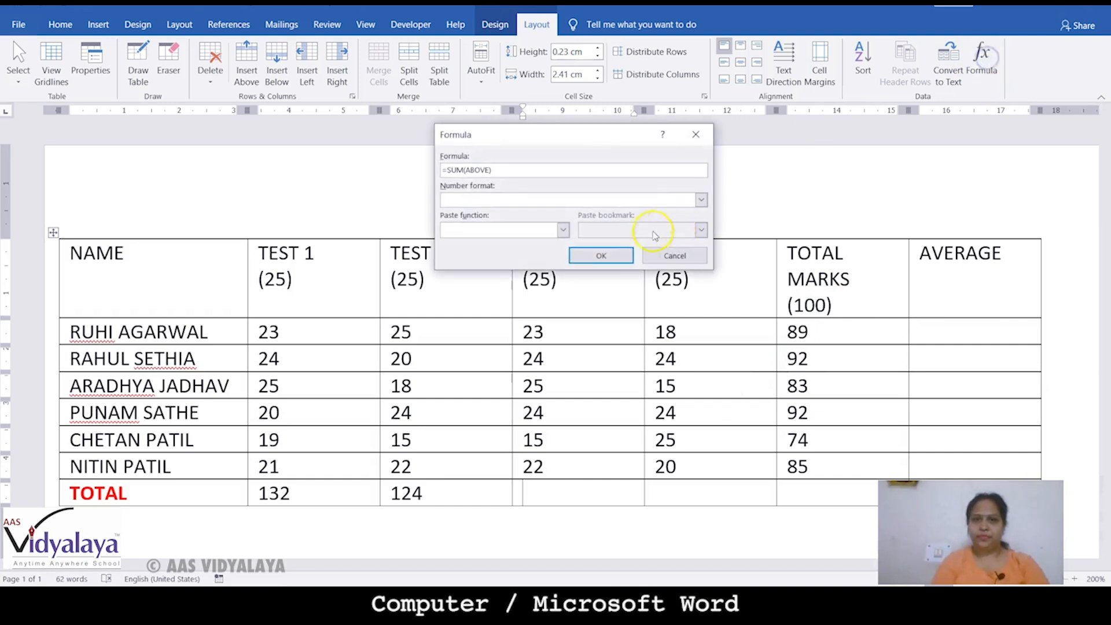
click(615, 256)
Sum the TEST 4 column to 126 and the TOTAL MARKS column to a grand total of 515
click(677, 487)
click(982, 58)
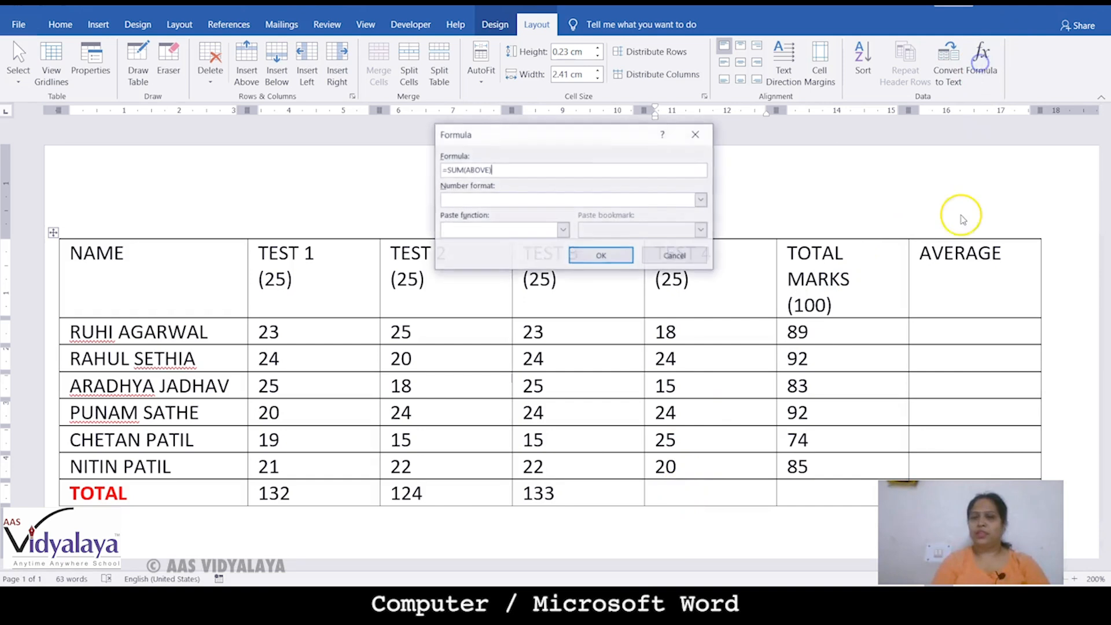
click(618, 255)
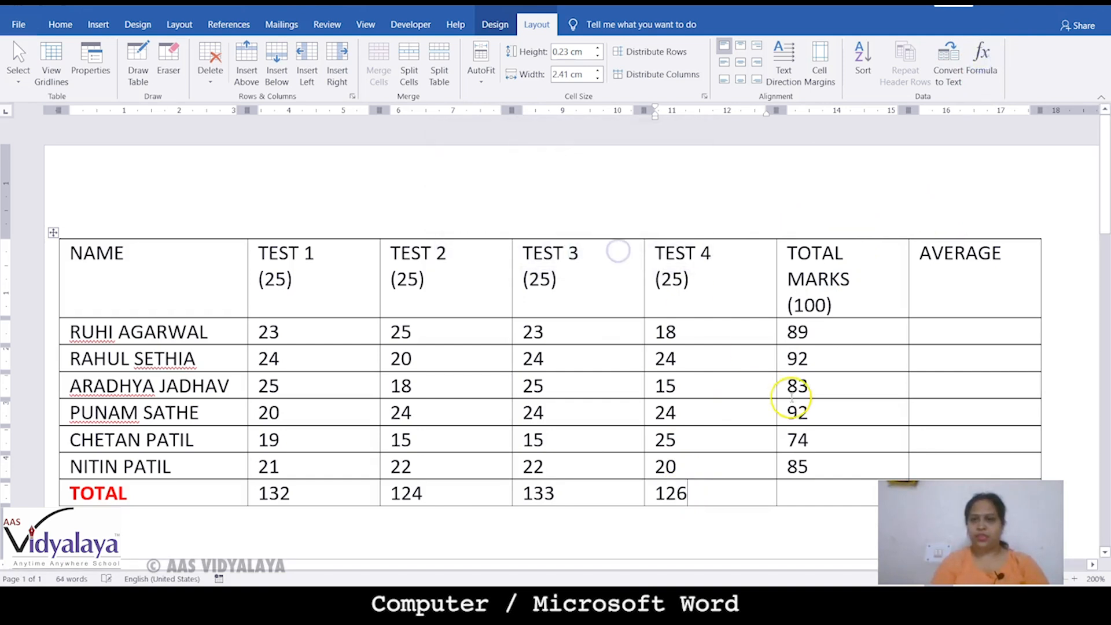
click(803, 491)
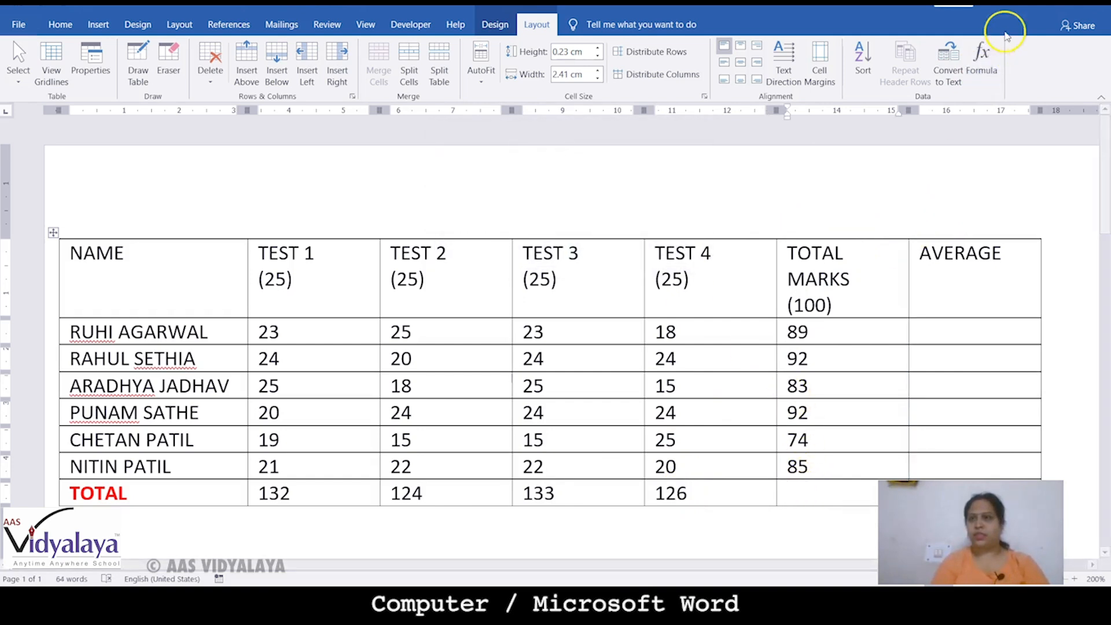
click(981, 58)
click(595, 255)
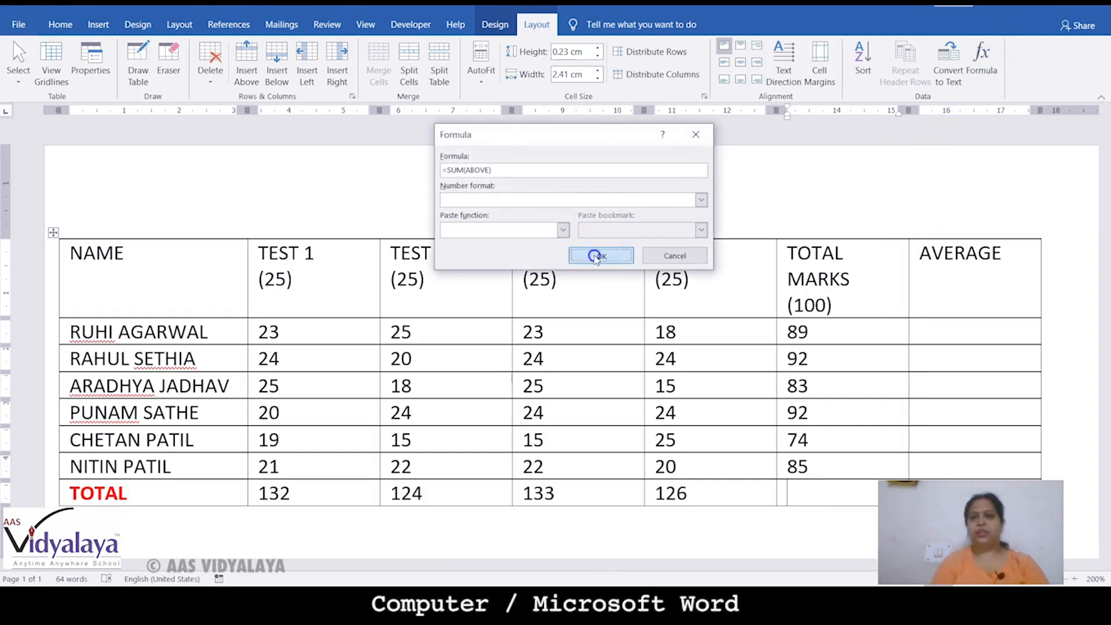
click(948, 328)
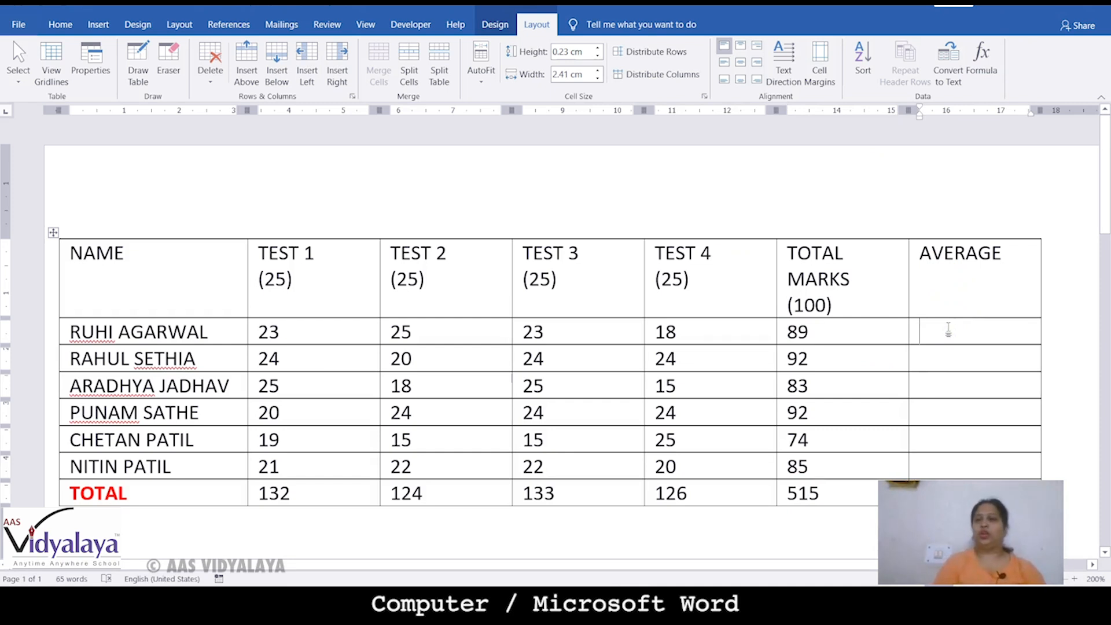
Insert AVERAGE in the first Average cell's formula, delete SUM(LEFT), then cancel without inserting
click(943, 334)
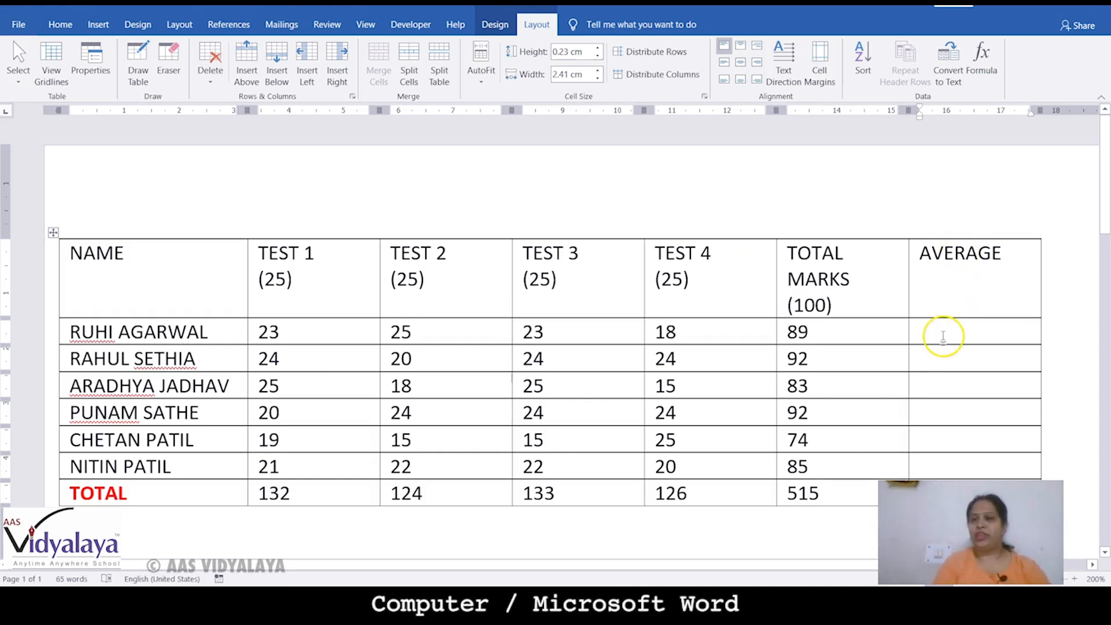
click(981, 60)
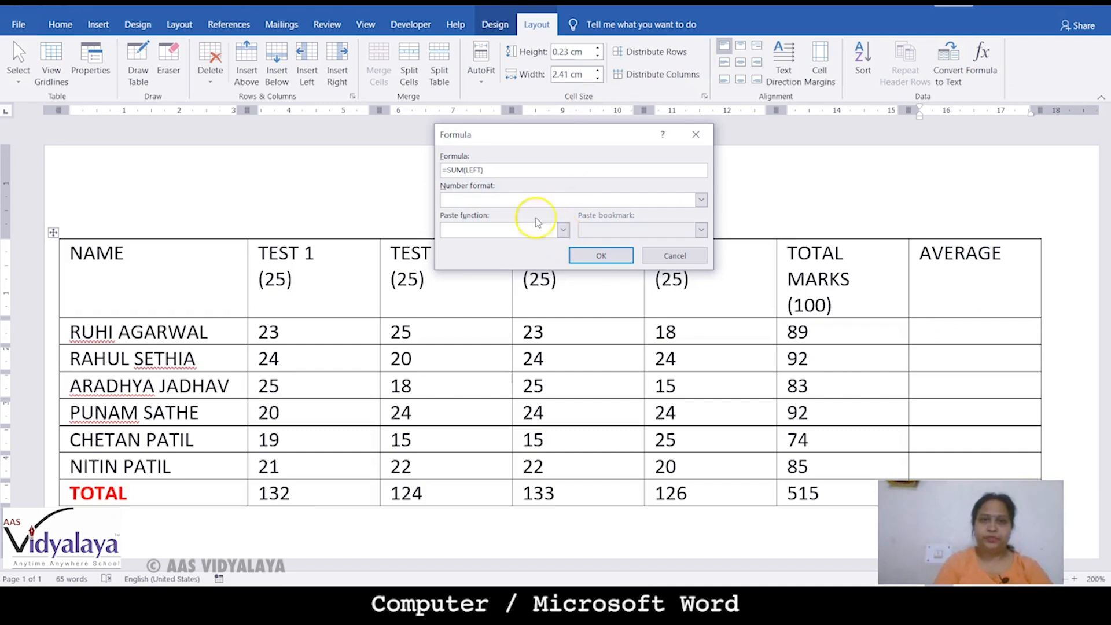
click(562, 231)
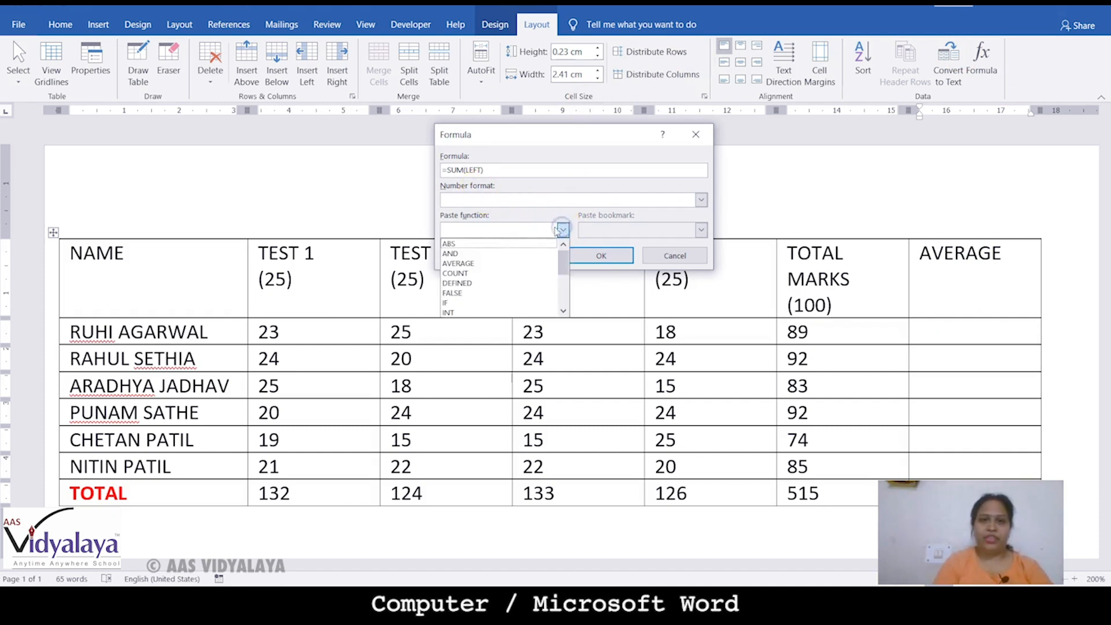
click(451, 265)
click(481, 172)
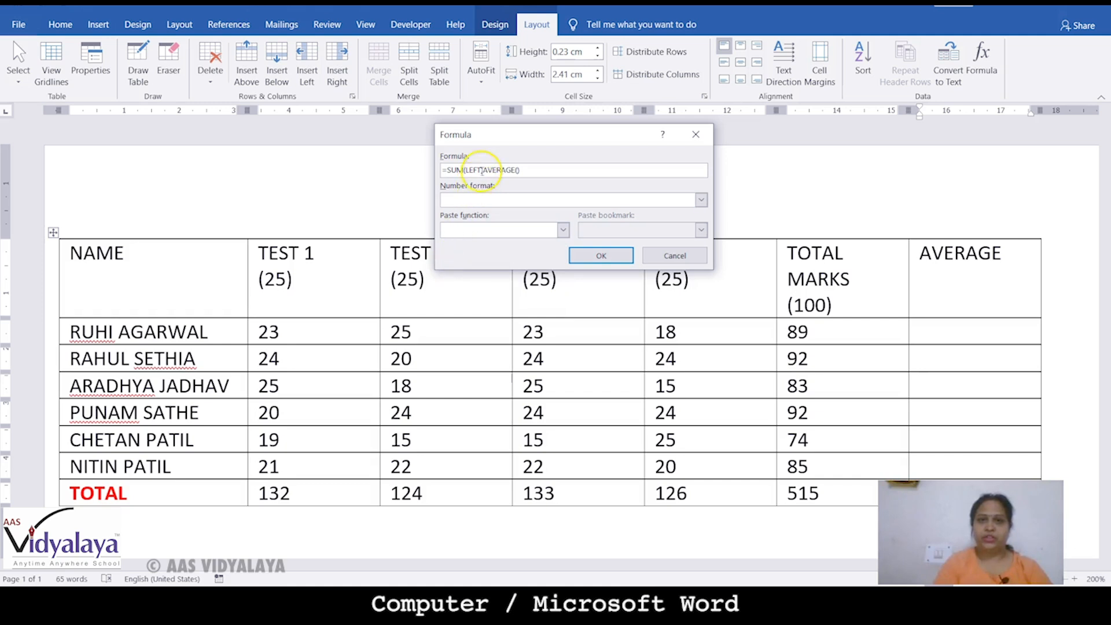
drag(483, 170, 449, 168)
key(Delete)
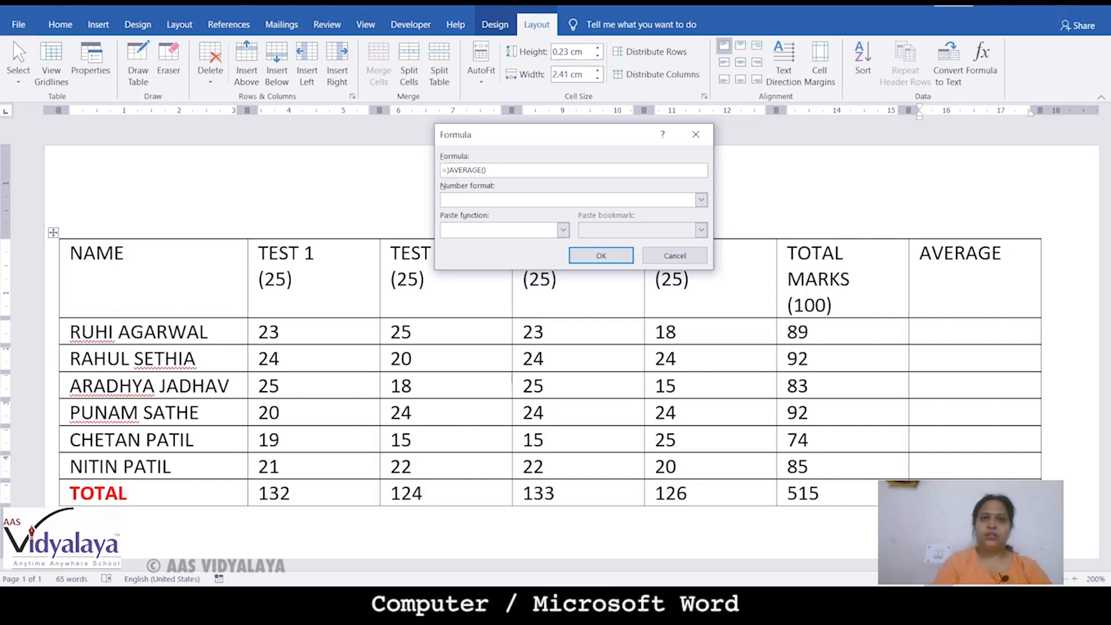
click(480, 170)
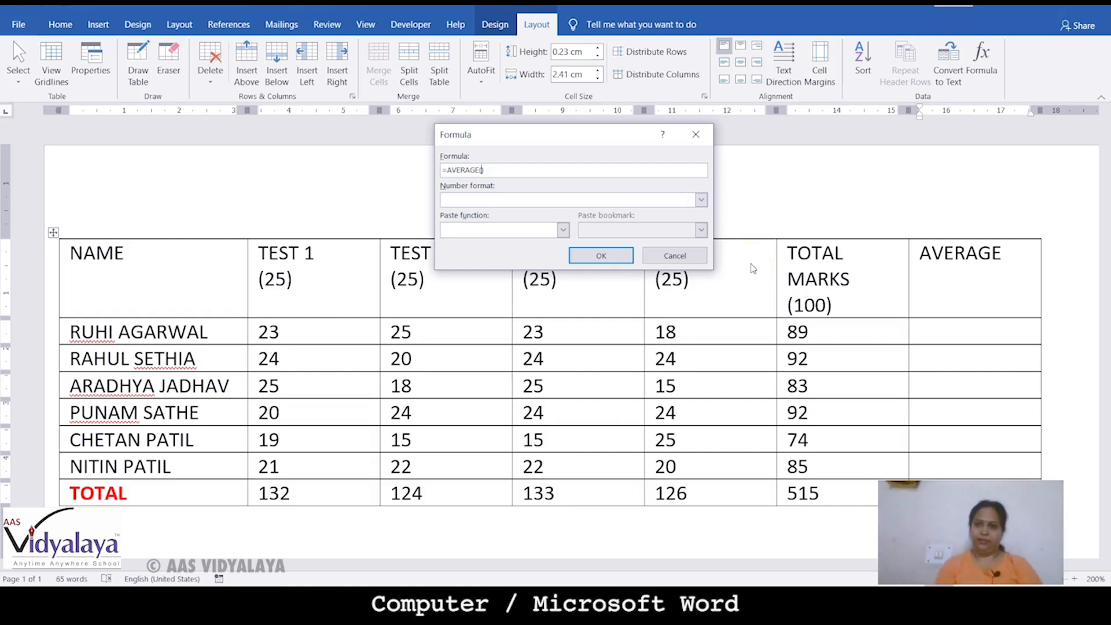
click(674, 255)
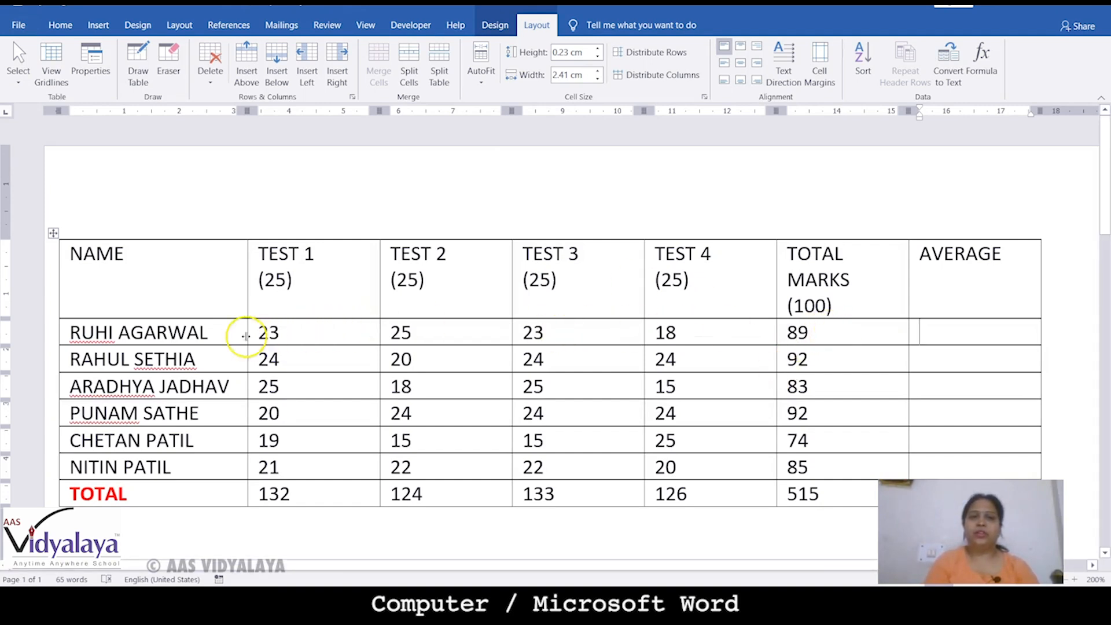
drag(273, 329, 706, 332)
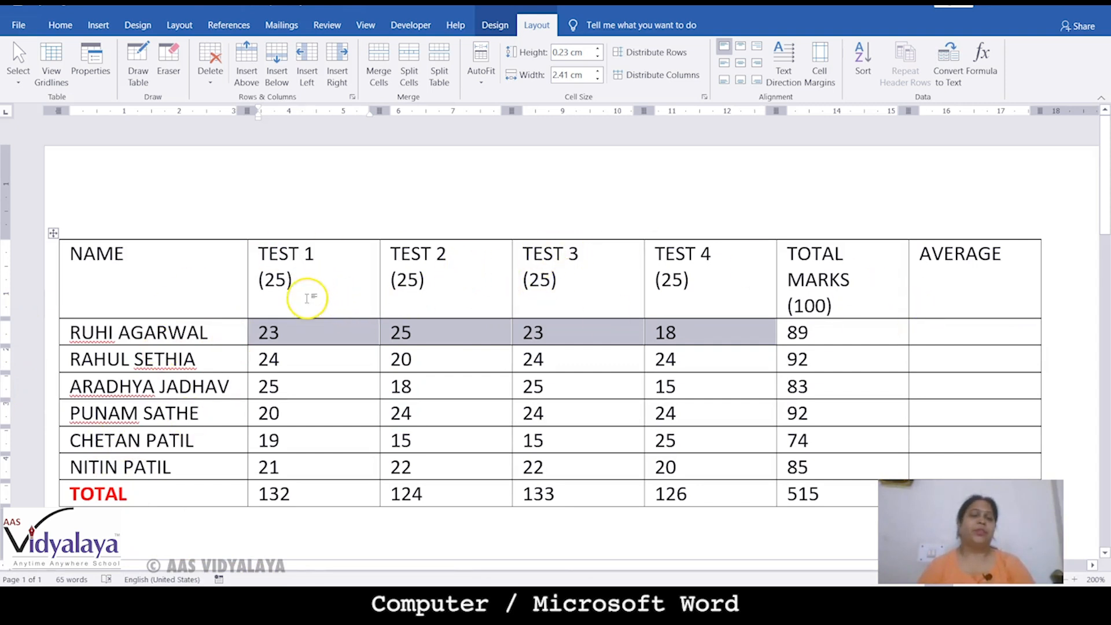
click(285, 340)
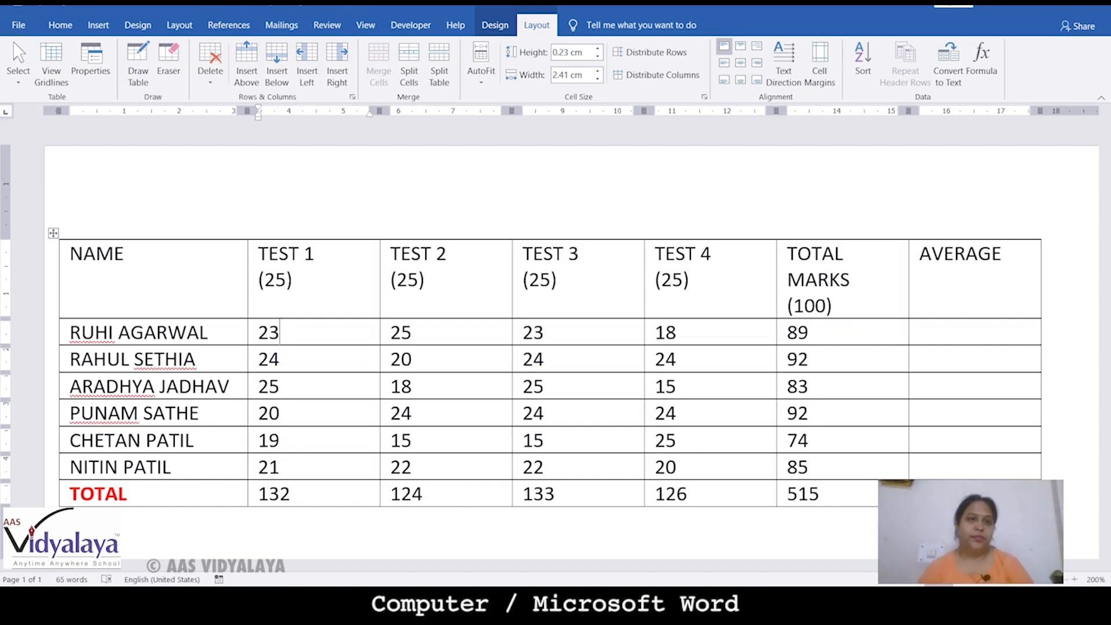
drag(151, 187, 172, 215)
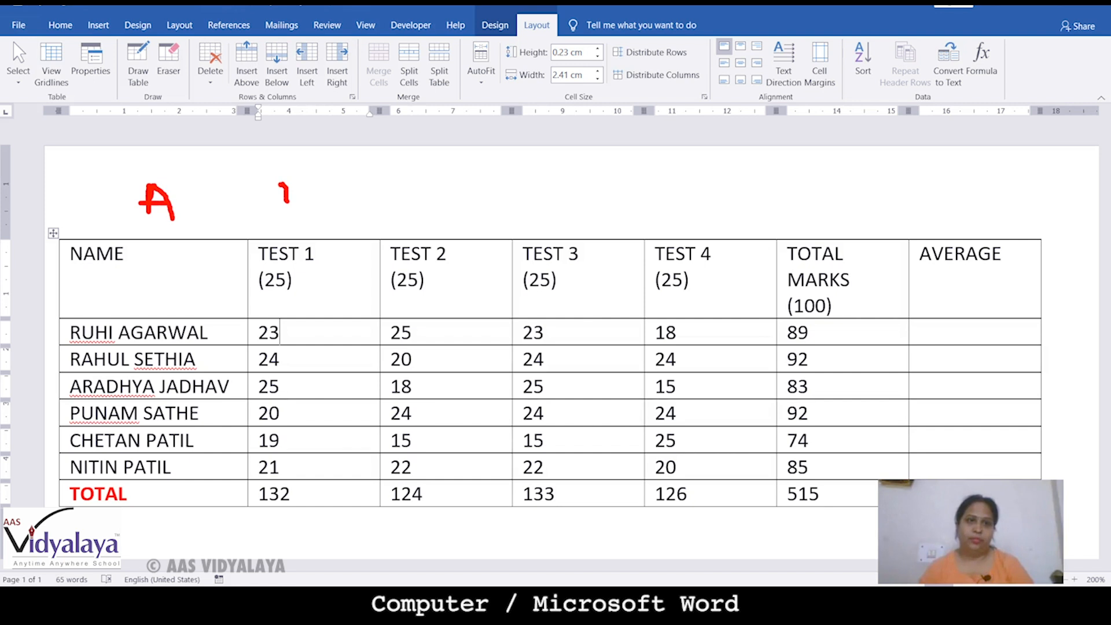
drag(300, 177, 297, 213)
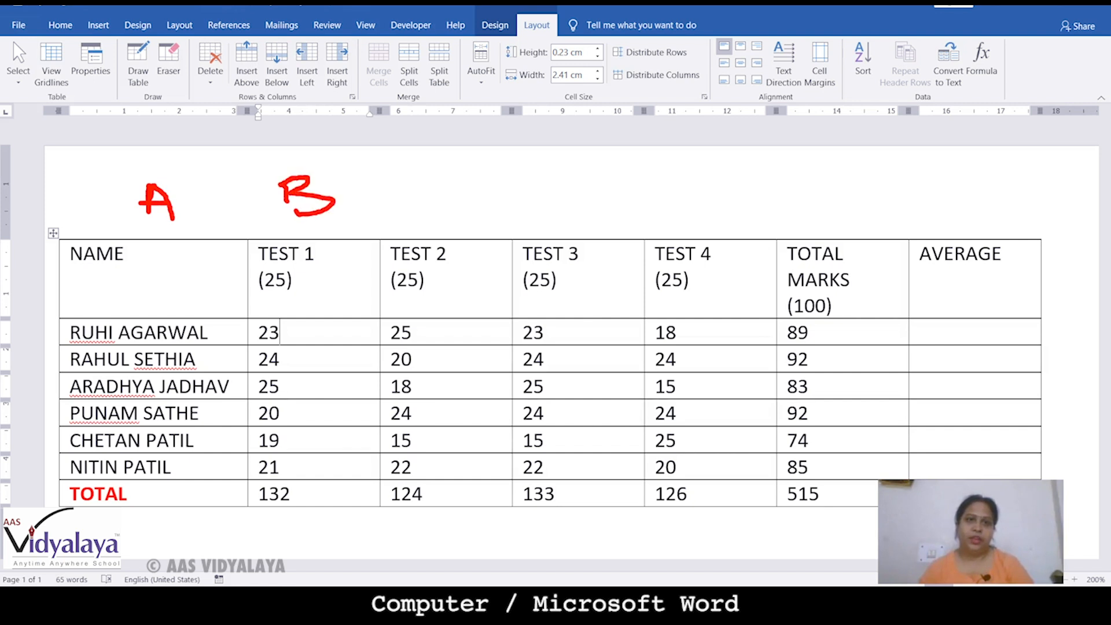
mouse_move(469, 177)
mouse_down()
mouse_move(421, 188)
mouse_move(460, 223)
mouse_up()
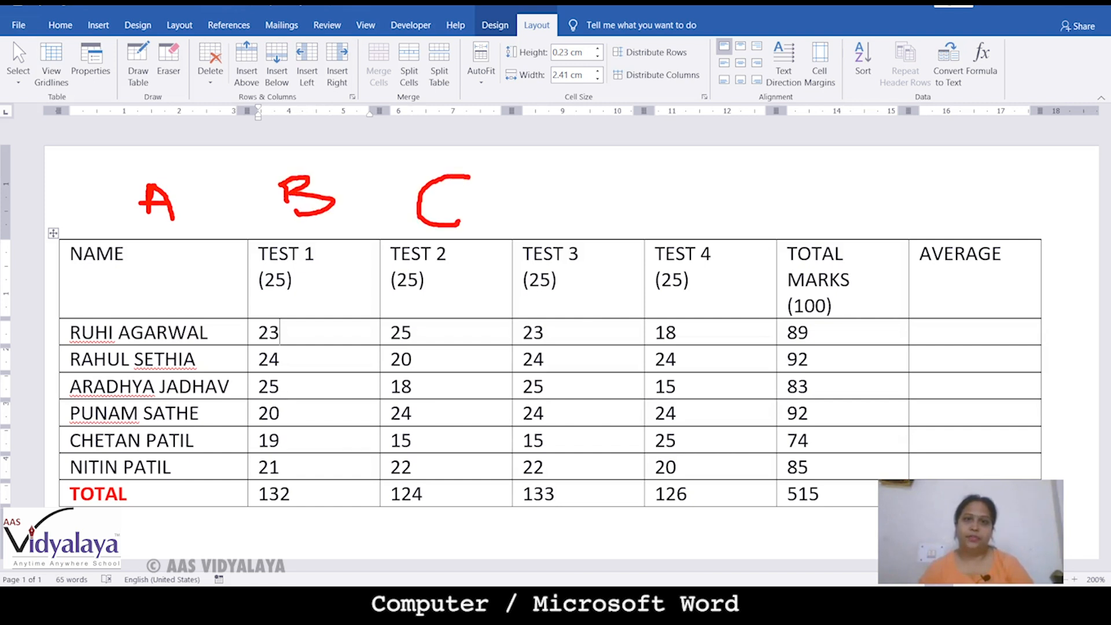
mouse_move(562, 186)
mouse_down()
mouse_move(564, 232)
mouse_move(593, 188)
mouse_move(538, 234)
mouse_up()
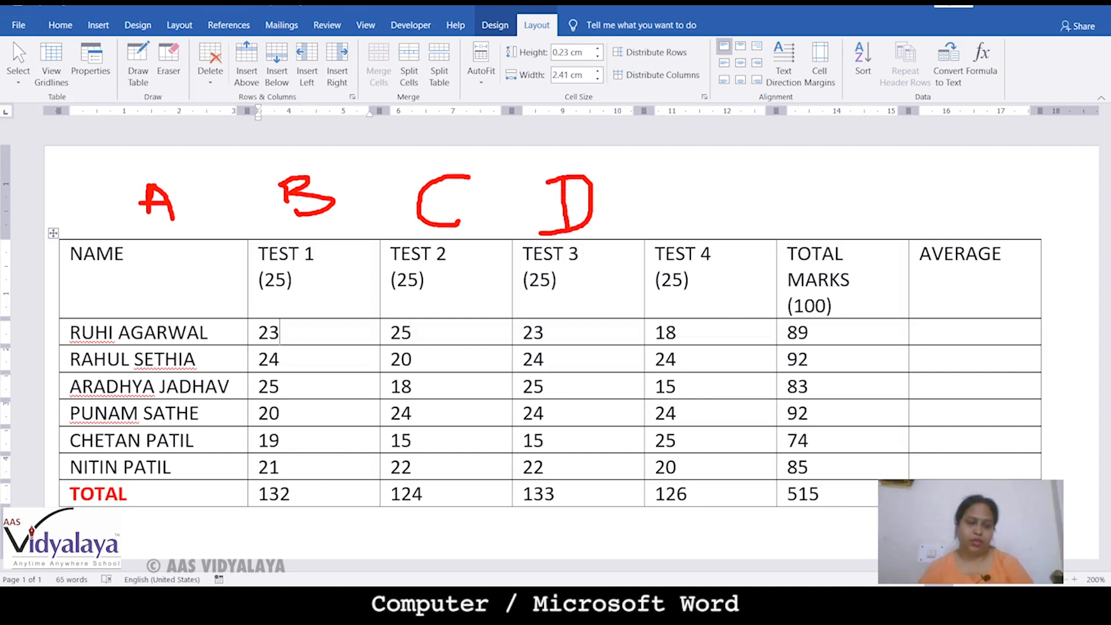
drag(680, 187, 736, 170)
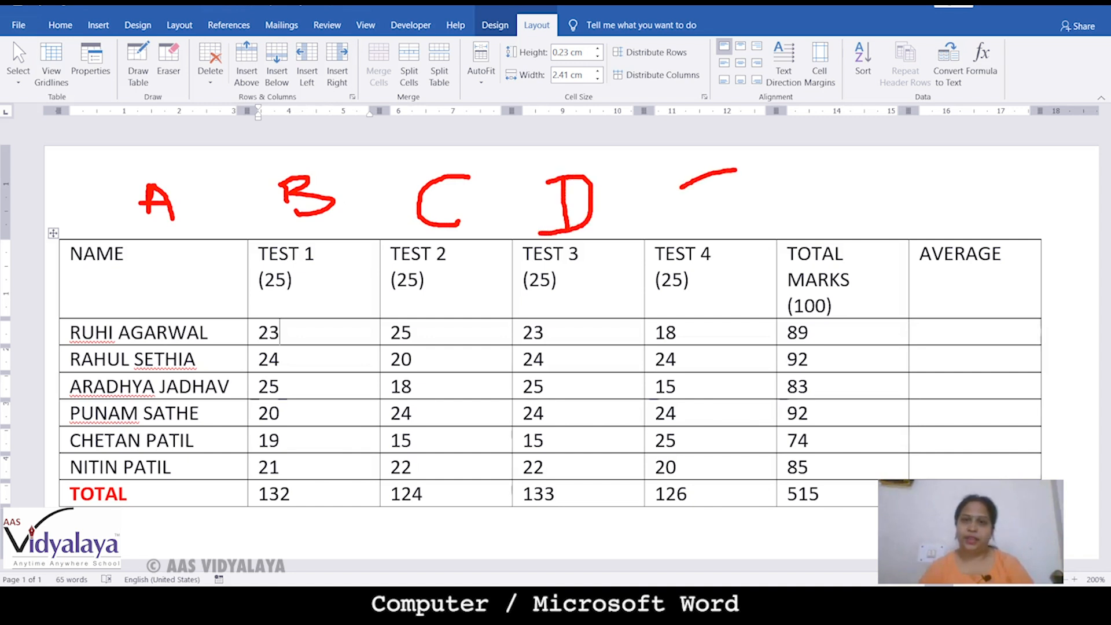
mouse_move(689, 200)
mouse_down()
mouse_move(736, 218)
mouse_move(743, 194)
mouse_move(855, 169)
mouse_up()
mouse_move(790, 185)
mouse_down()
mouse_move(802, 220)
mouse_move(851, 200)
mouse_up()
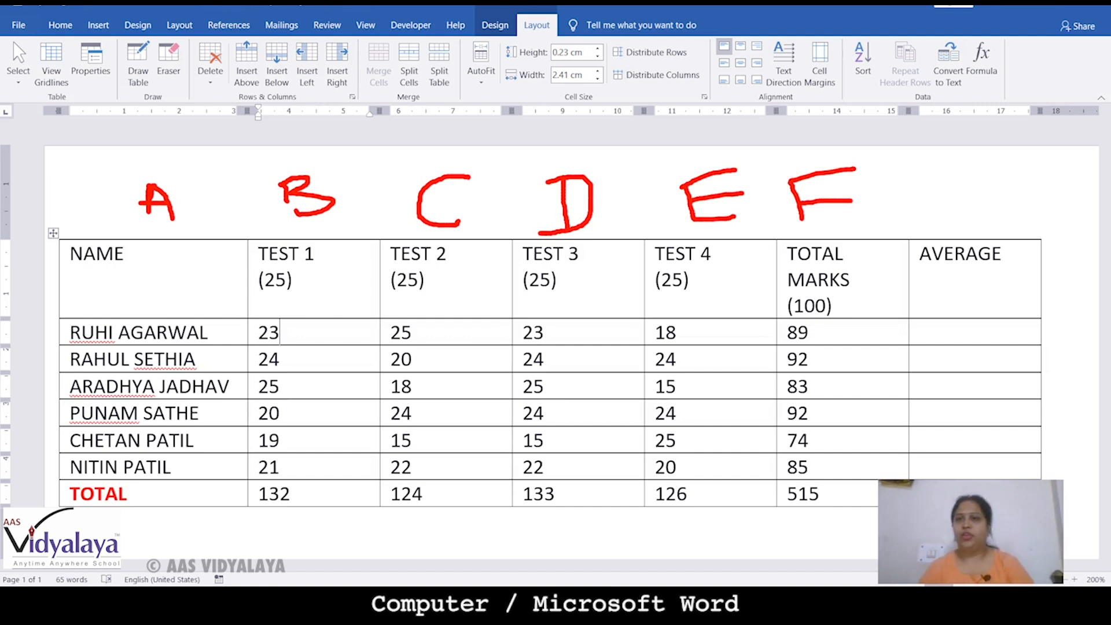
drag(966, 170, 932, 205)
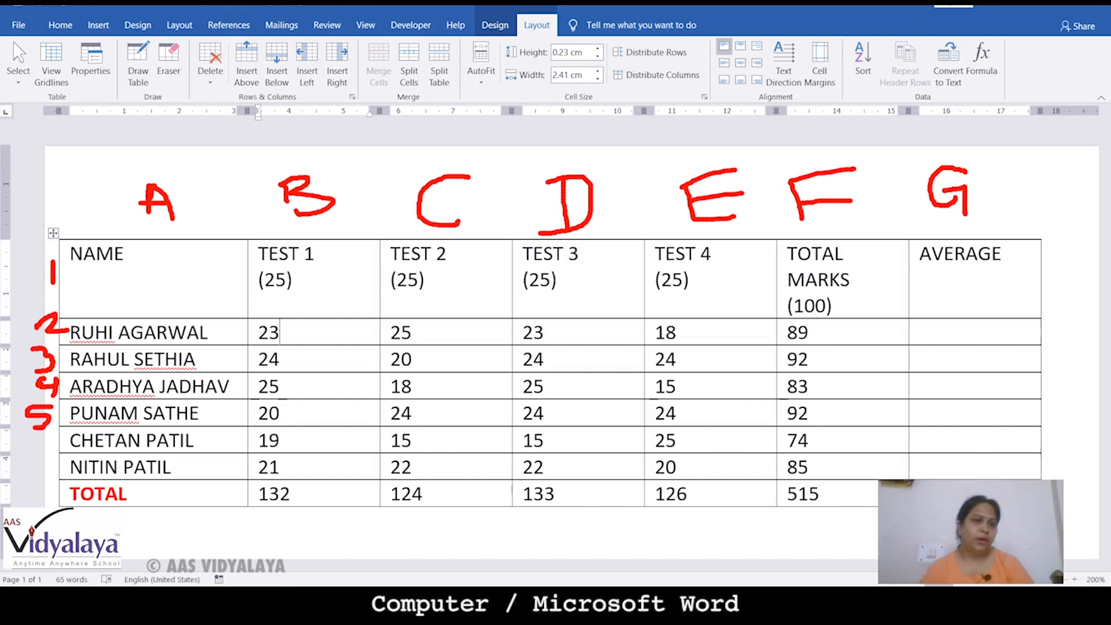
drag(57, 431, 48, 450)
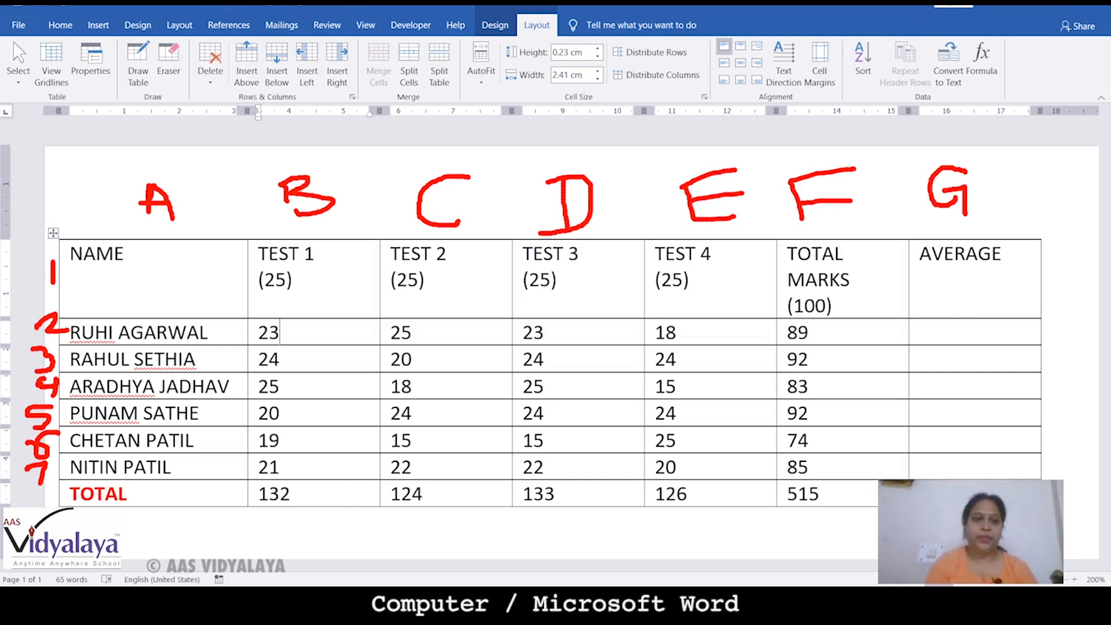
key(Escape)
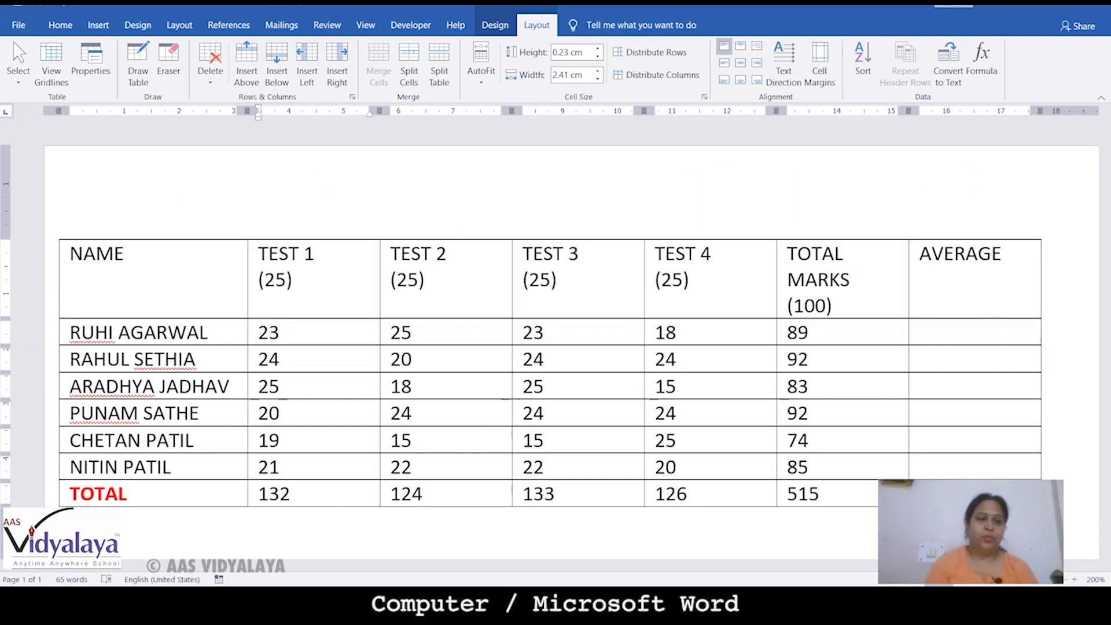
In the first student's Average cell, replace the suggested =SUM(LEFT) with AVERAGE() from Paste function
click(976, 332)
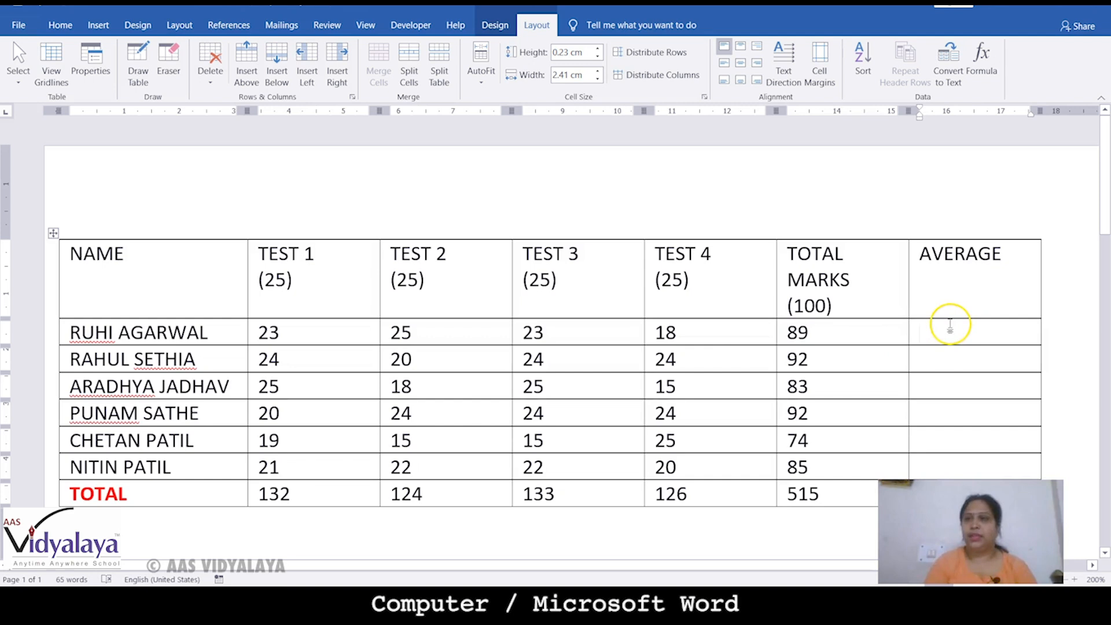
click(983, 57)
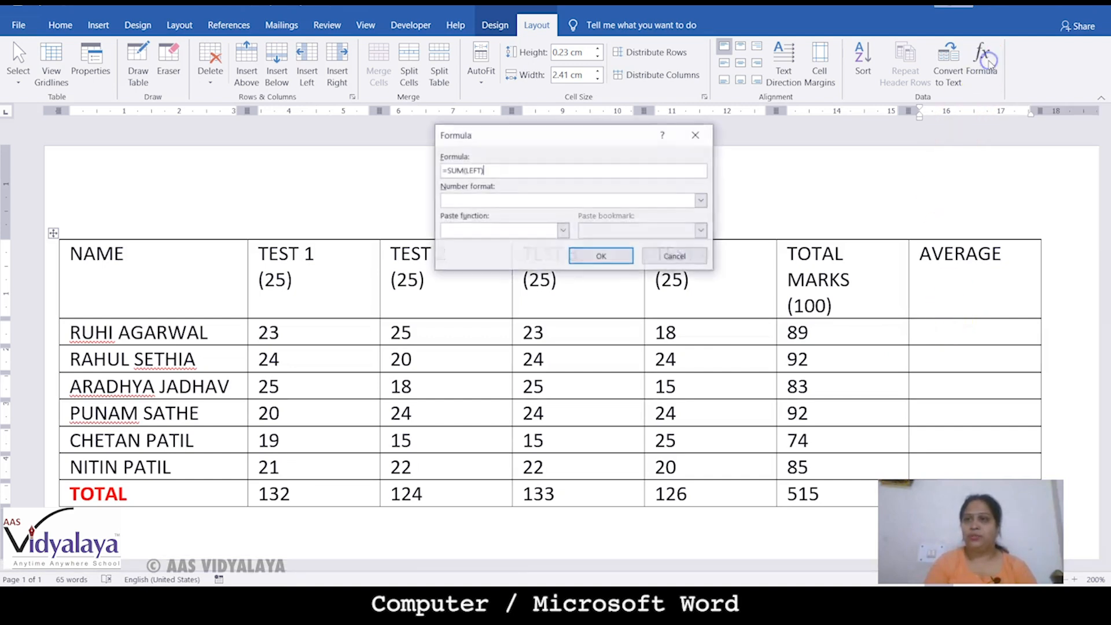
drag(494, 172, 440, 172)
key(BackSpace)
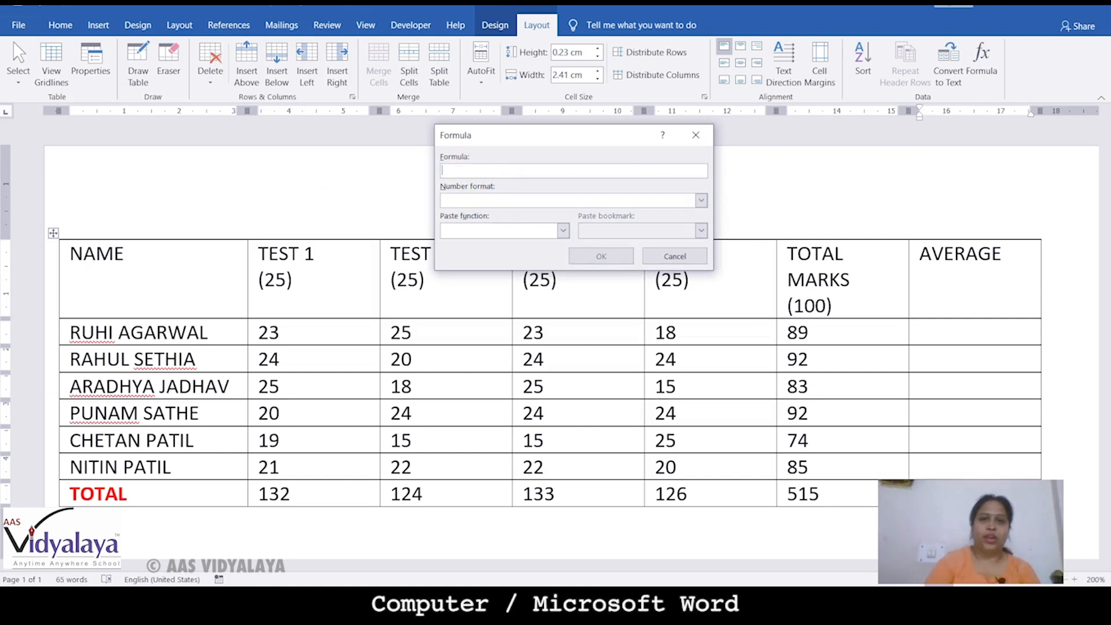
click(563, 231)
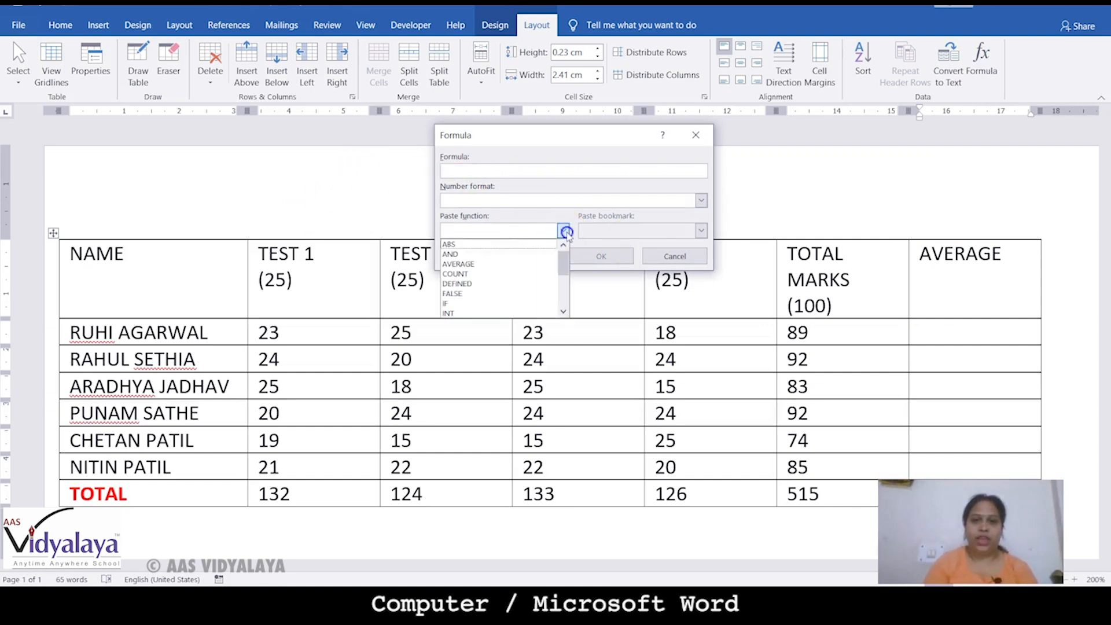
click(484, 265)
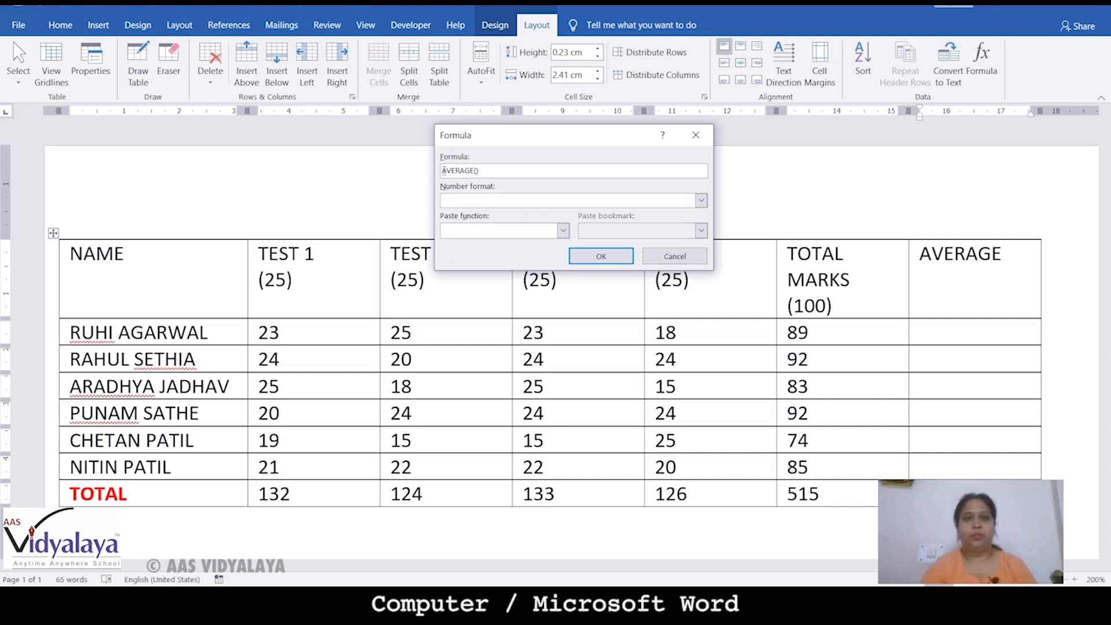
Complete the formula as =AVERAGE(B2,C2,D2,E2), fixing typos, so the first average shows 22.25
click(480, 172)
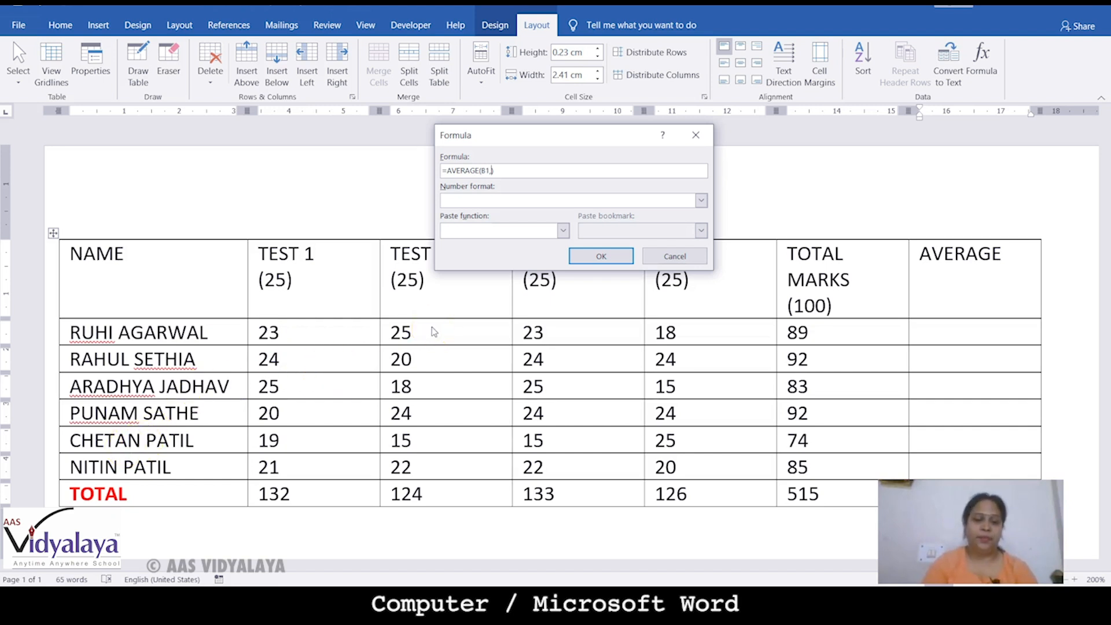
text(C1,)
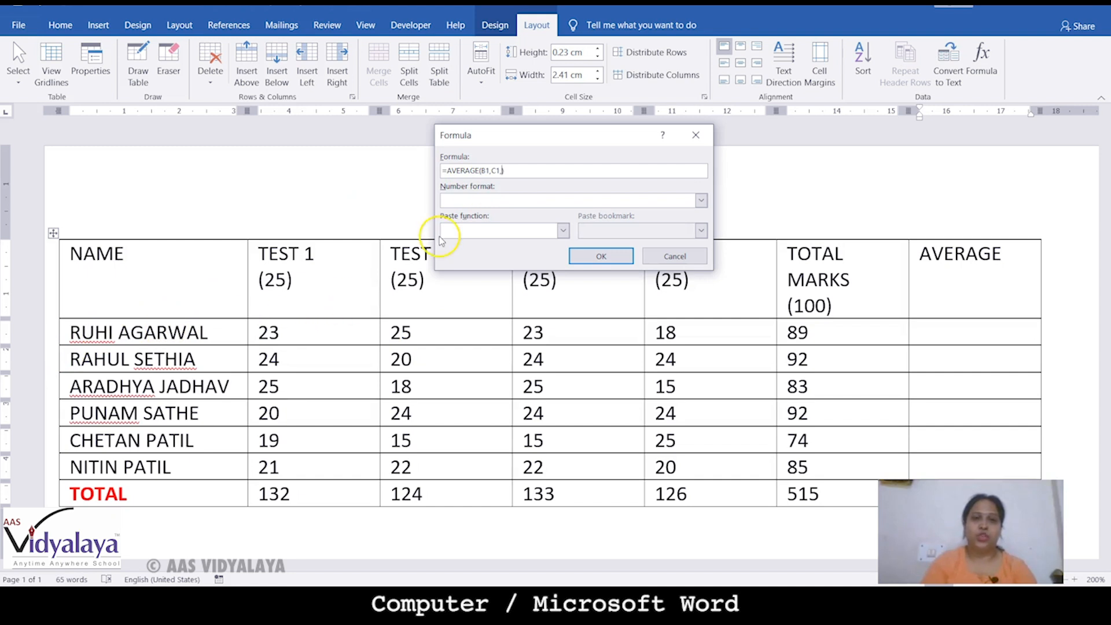
click(489, 170)
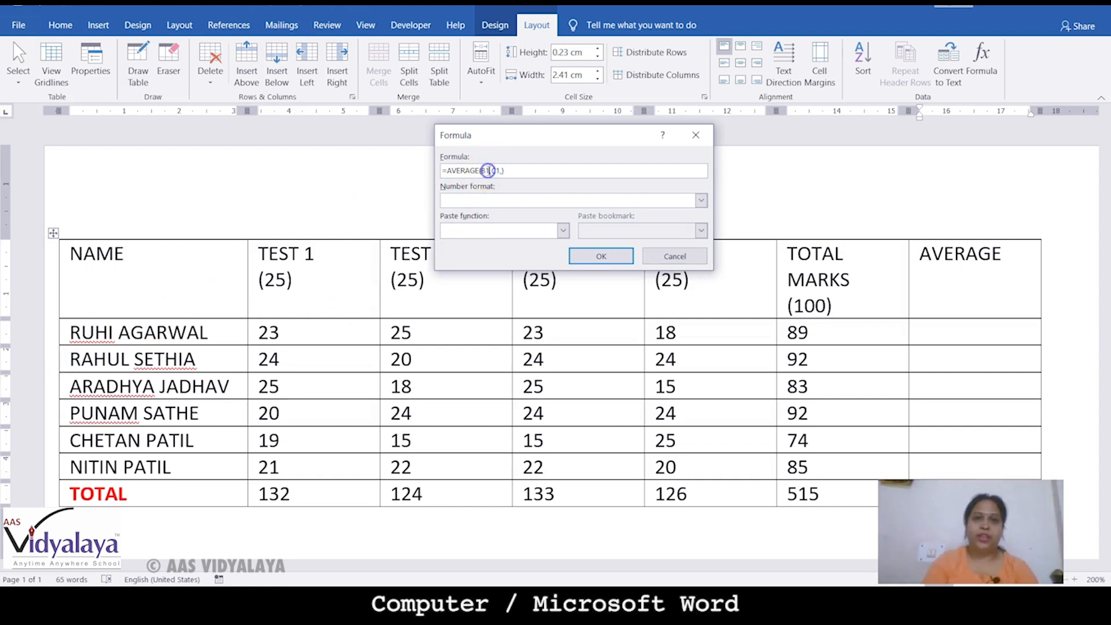
key(BackSpace)
text(2)
click(501, 171)
key(BackSpace)
key(BackSpace)
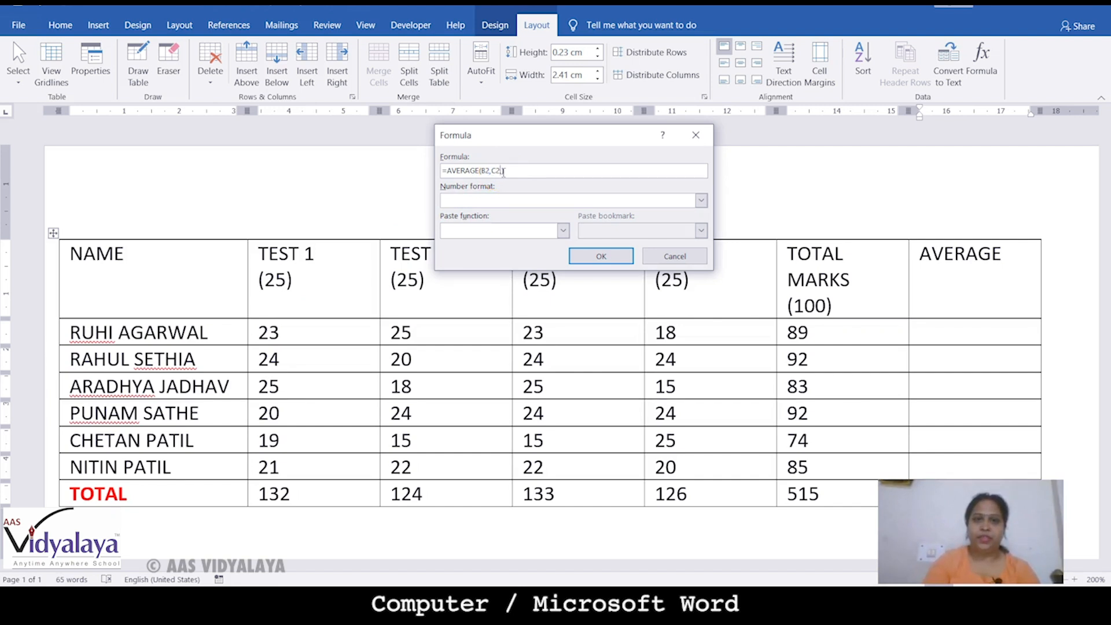
text(2,)
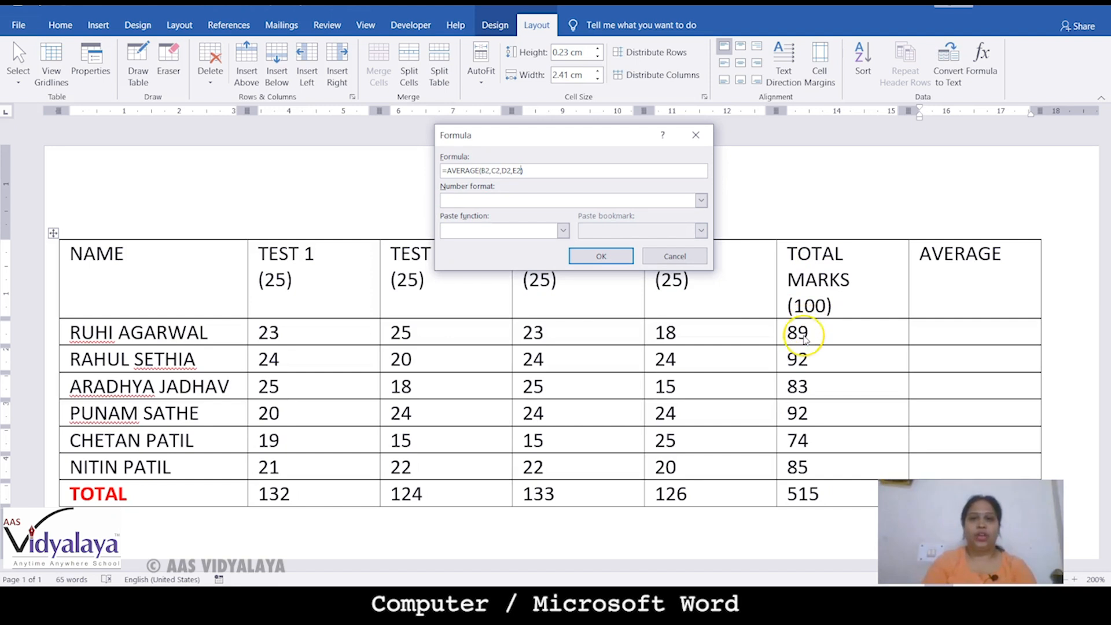
click(600, 257)
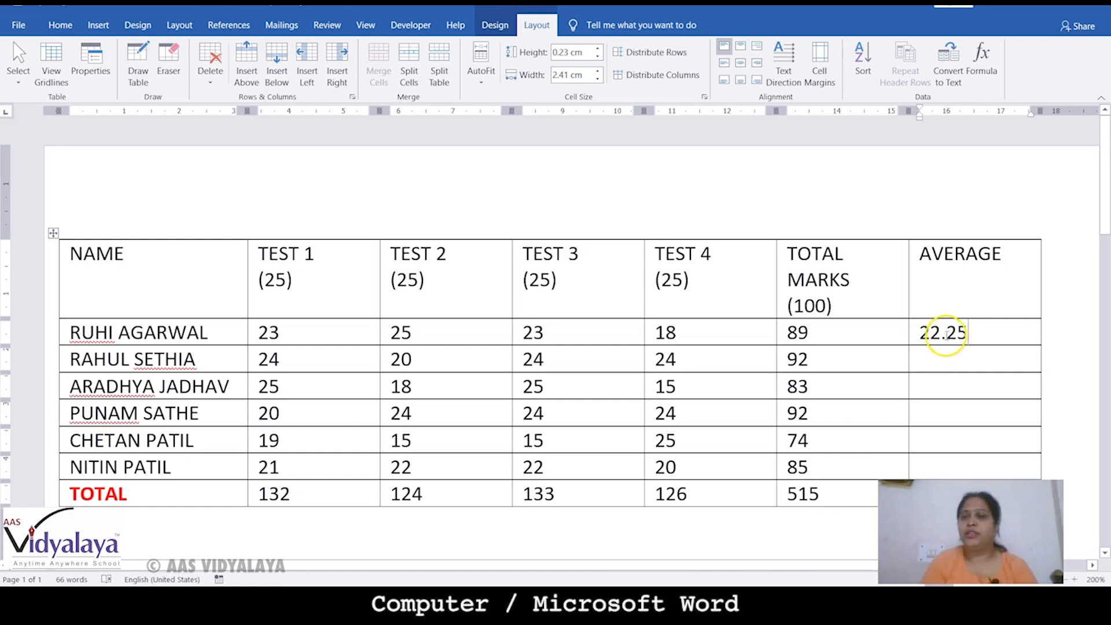
Replace the second student's suggested SUM formula with =AVERAGE(B3,C3,D3,E3)
click(933, 365)
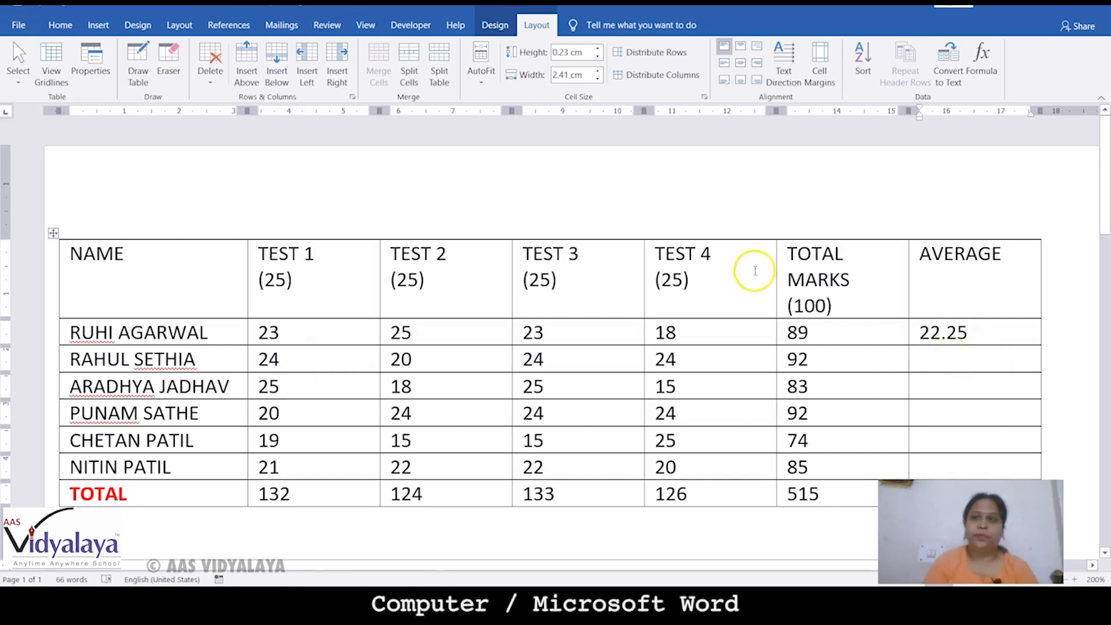
click(980, 81)
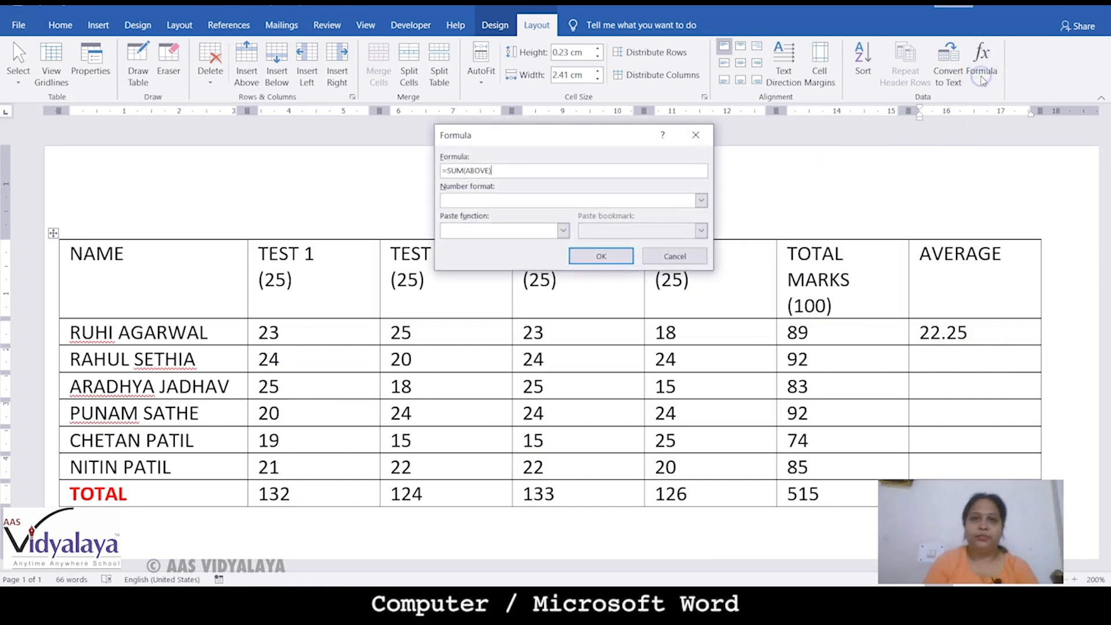
drag(493, 170, 355, 174)
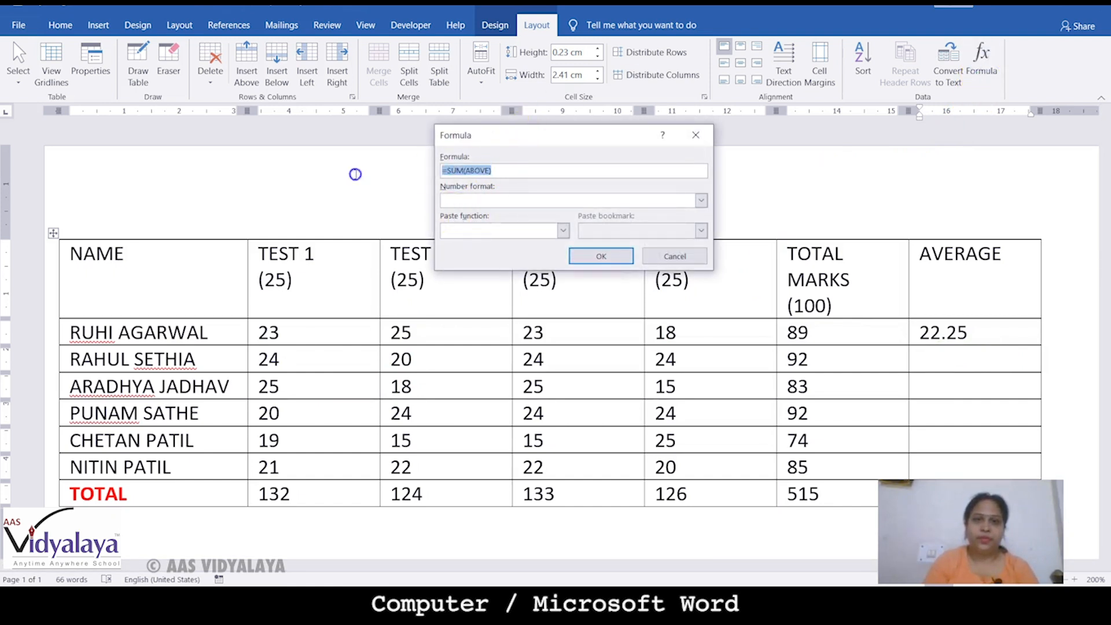
key(BackSpace)
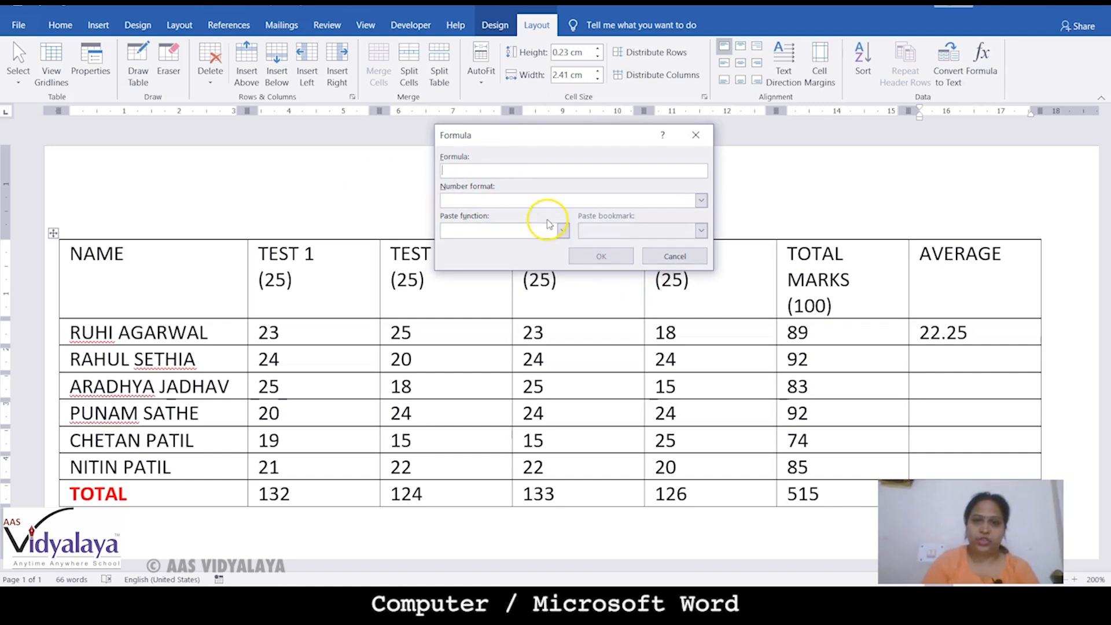
click(561, 230)
click(491, 264)
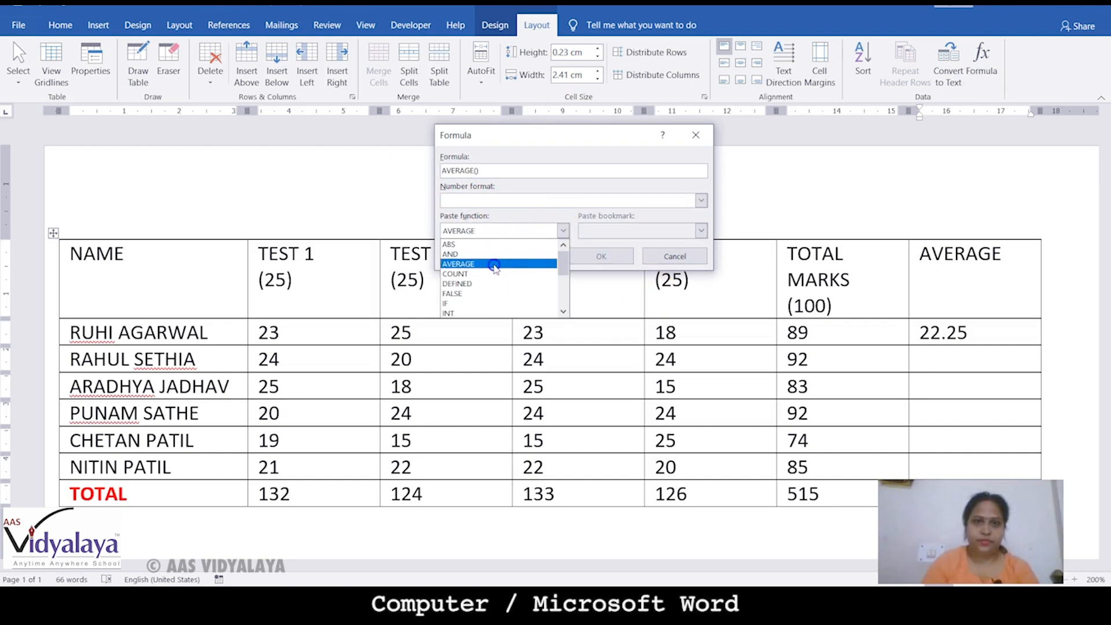
click(442, 170)
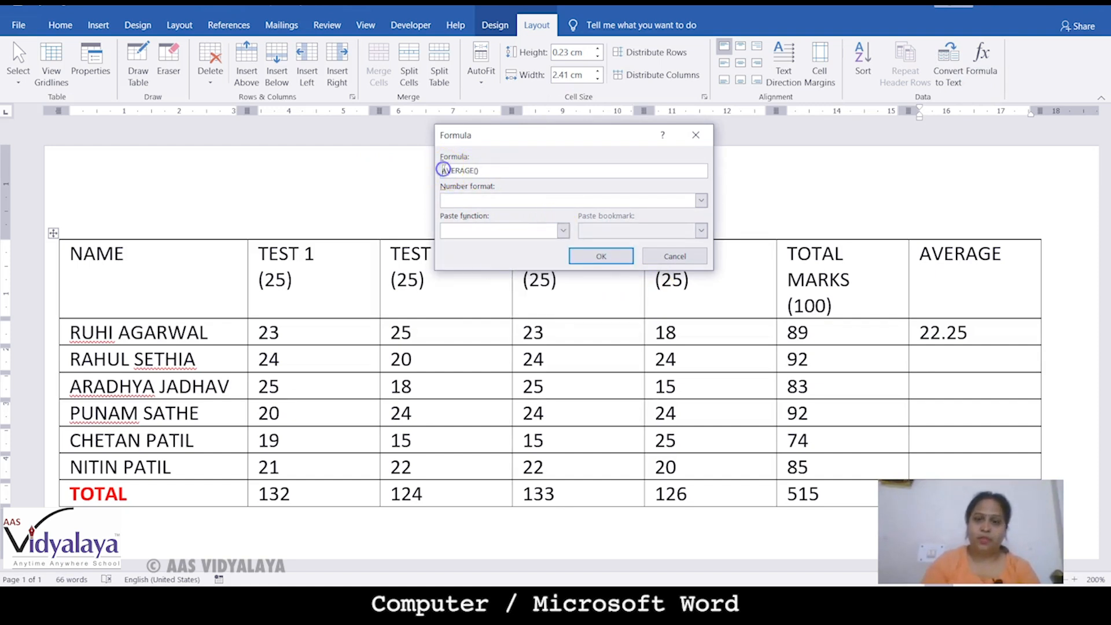
text(=)
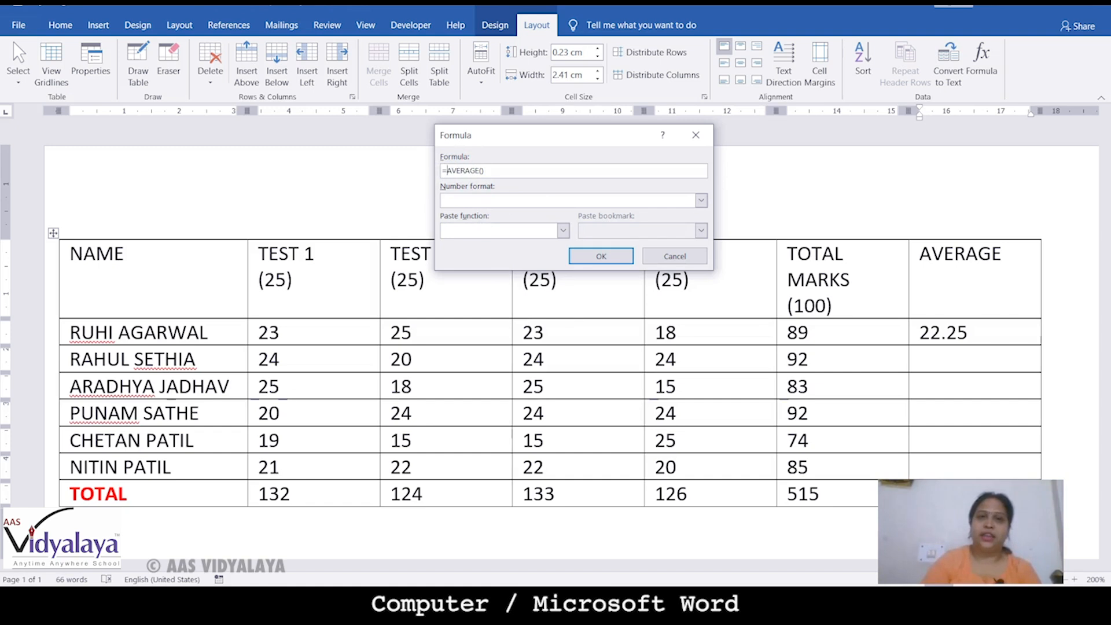
click(480, 171)
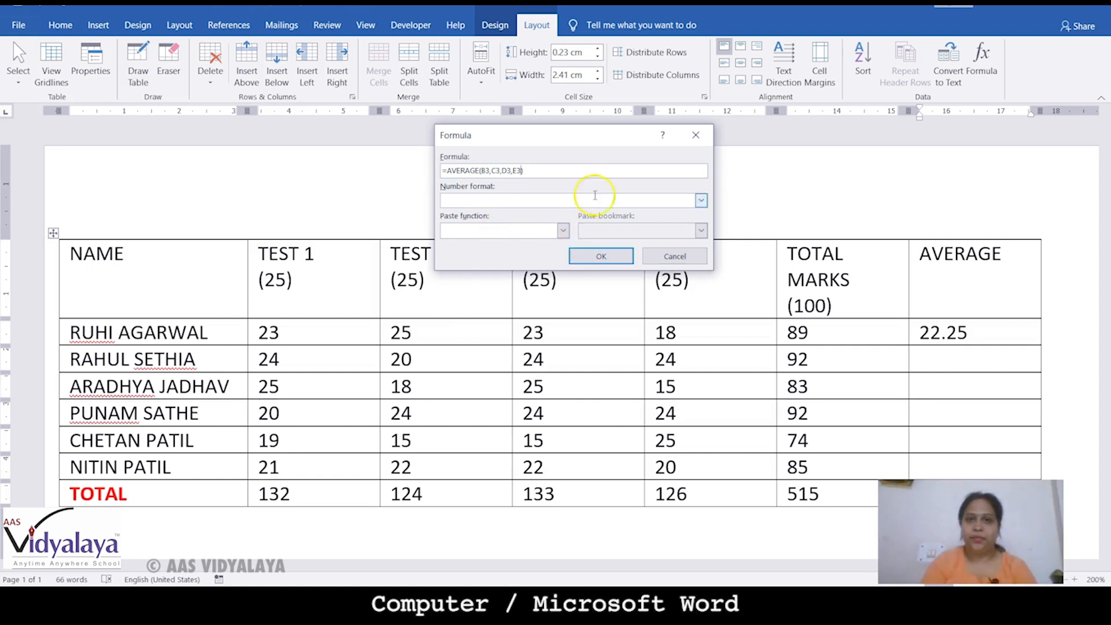
Set number format 0, copy the formula text, and apply it so the cell shows 23
click(702, 200)
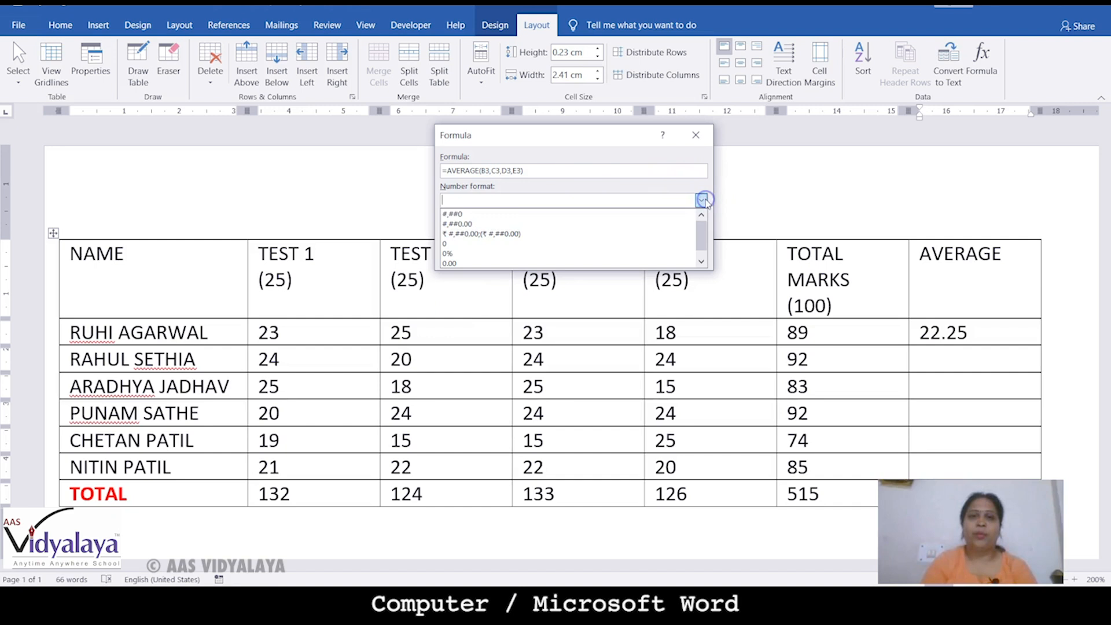
click(460, 244)
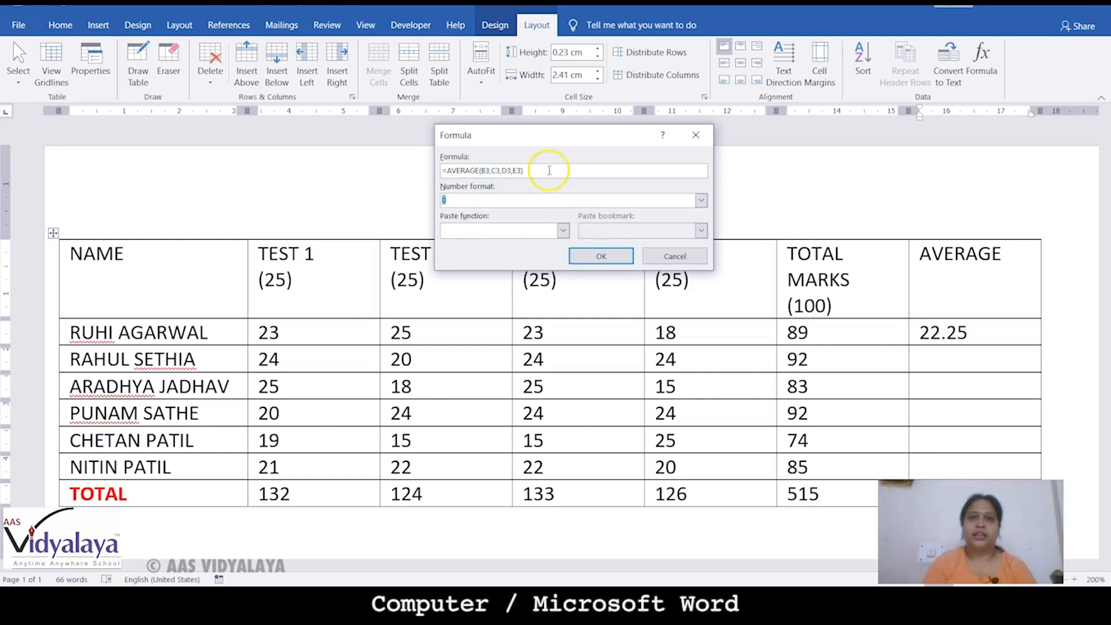
drag(545, 170, 424, 165)
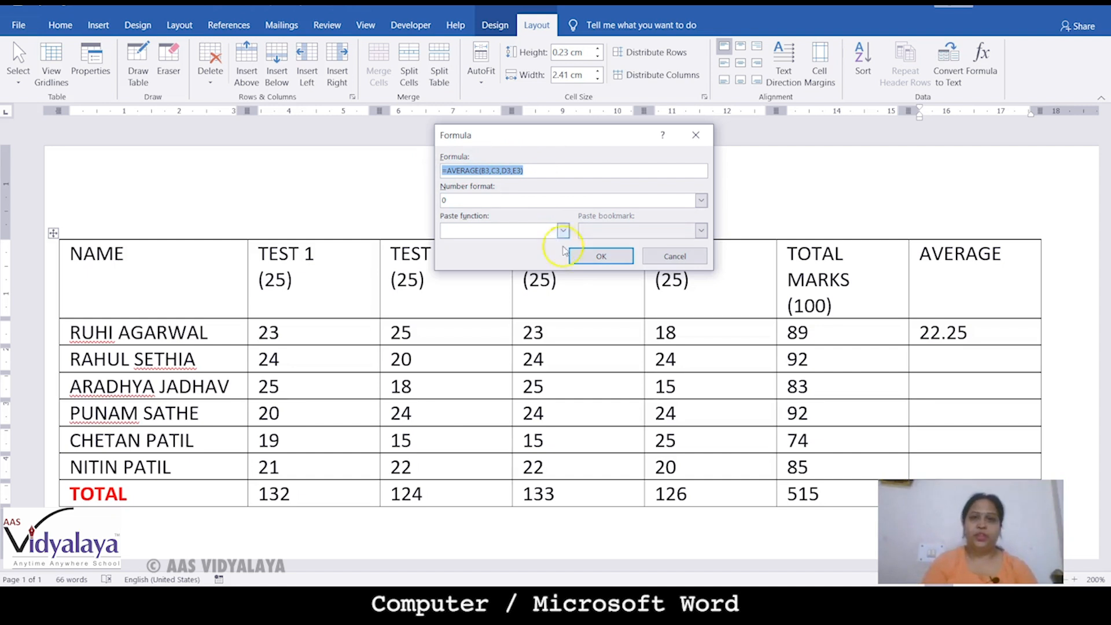
right_click(511, 172)
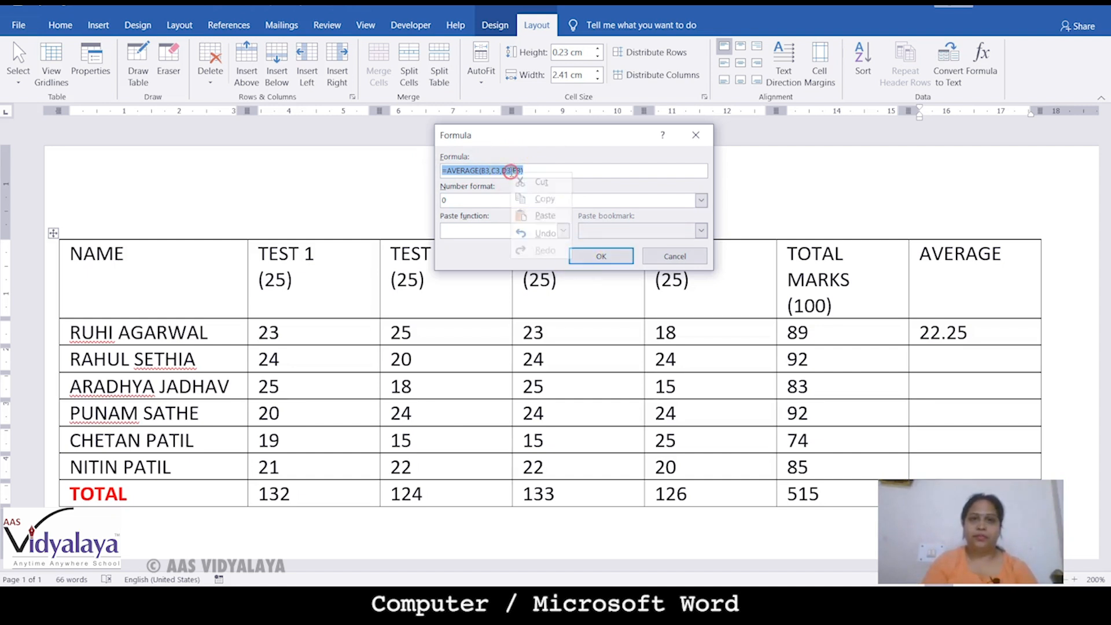
click(538, 196)
click(596, 256)
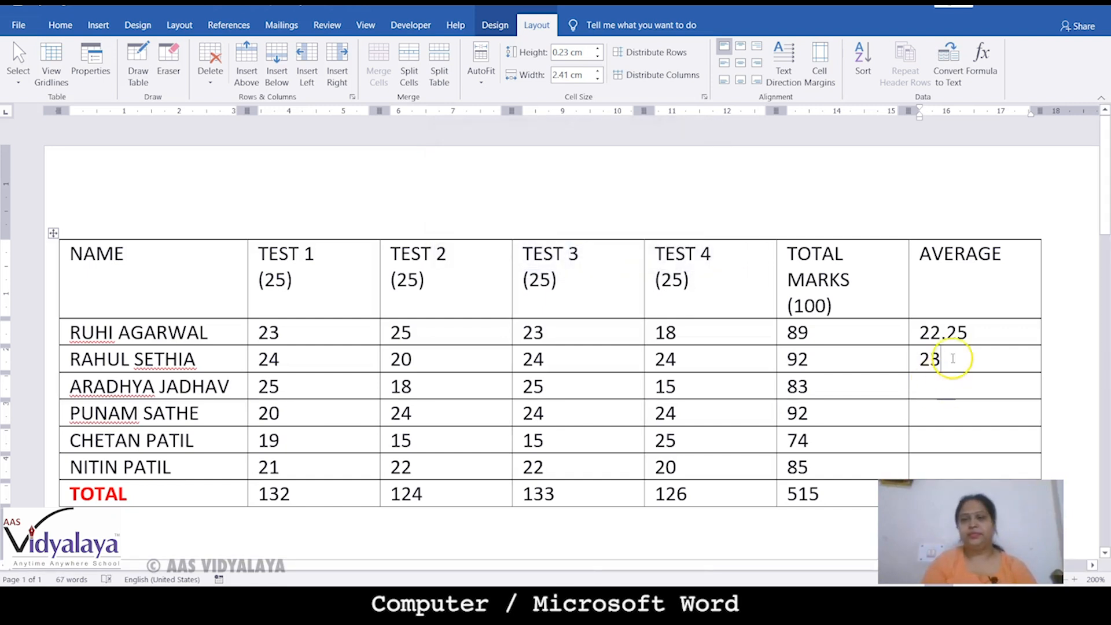
Paste the copied average formula into the third student's cell and edit it to =AVERAGE(B4,C4,D4,E4)
click(941, 381)
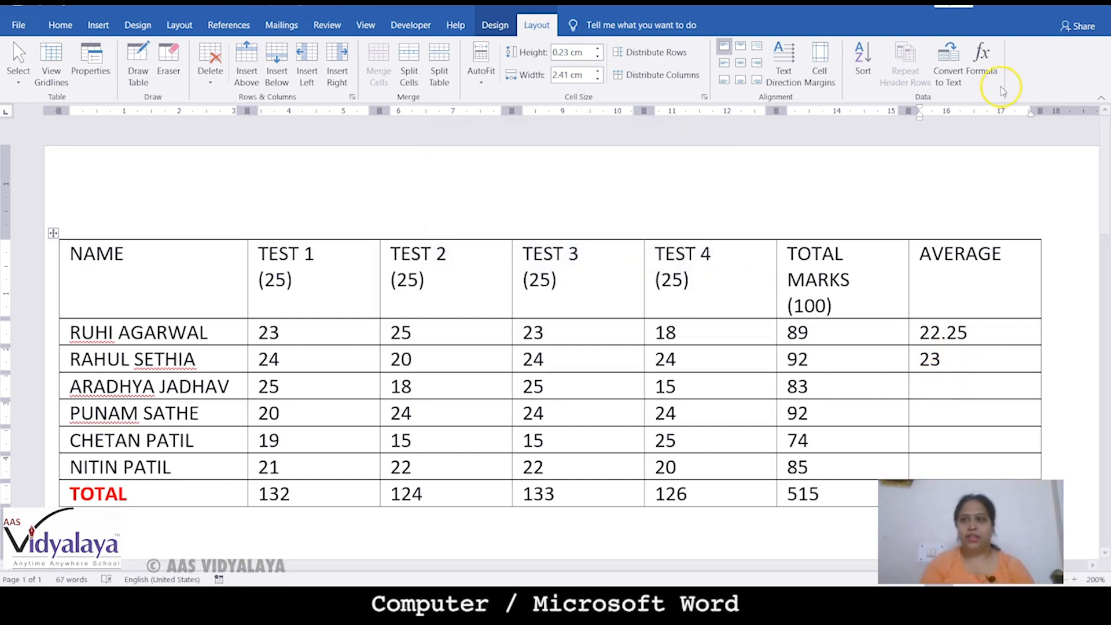
click(982, 55)
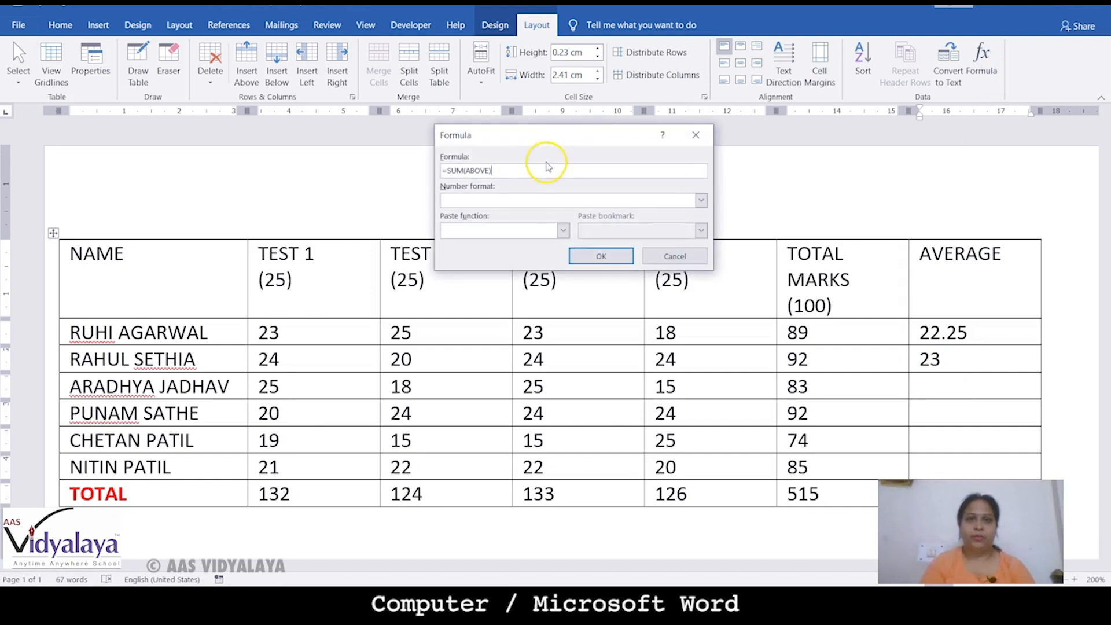
drag(545, 174, 443, 172)
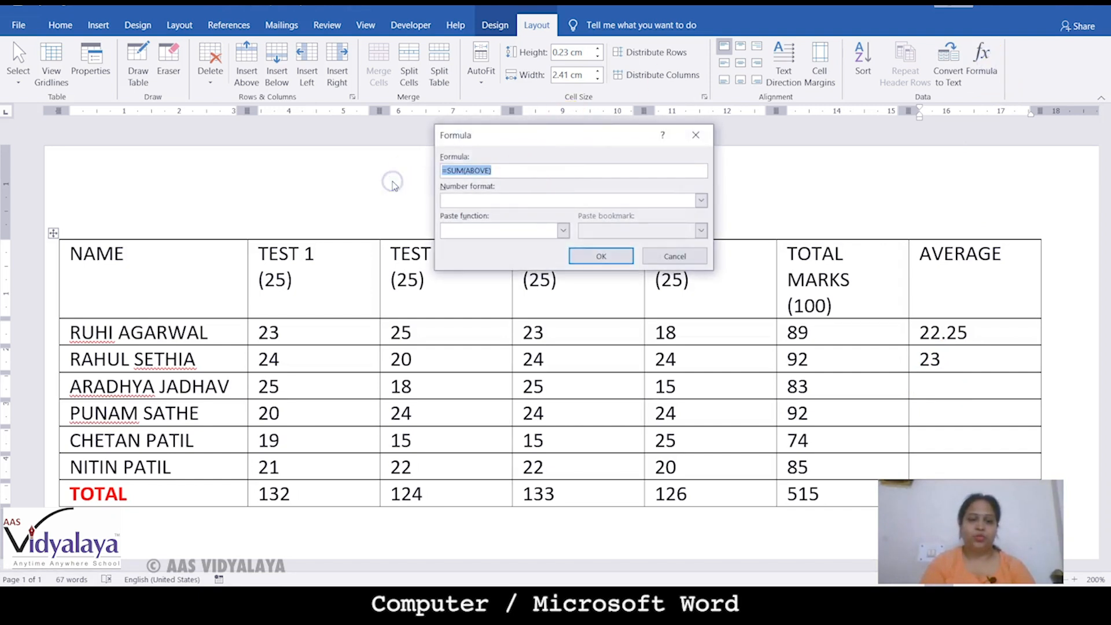
key(ctrl+v)
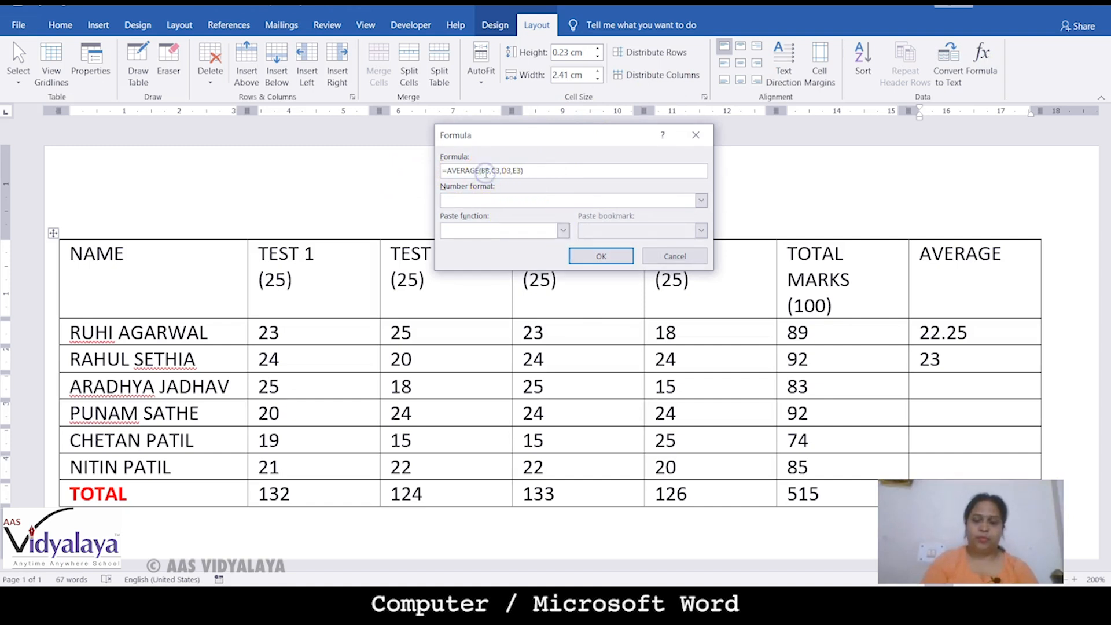
key(BackSpace)
text(4)
click(497, 170)
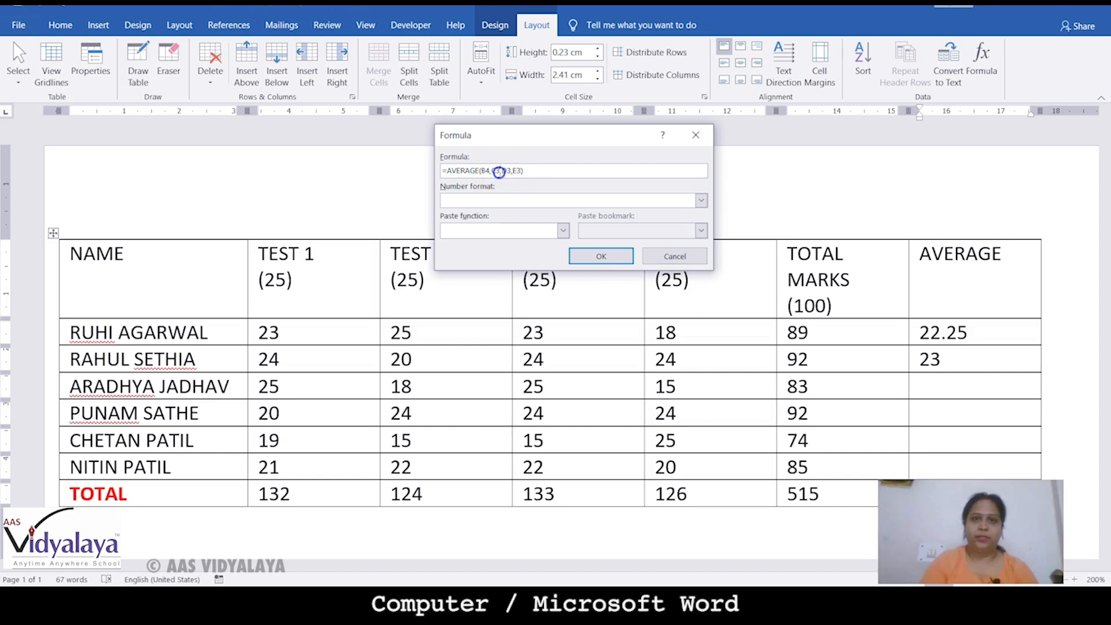
key(BackSpace)
text(4)
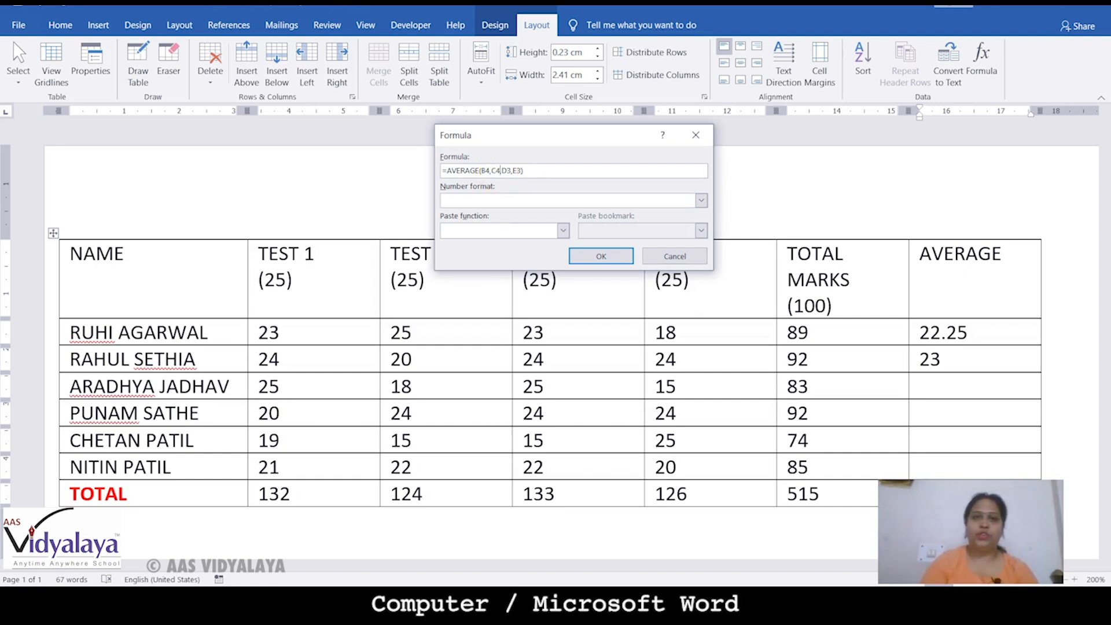
click(508, 170)
key(BackSpace)
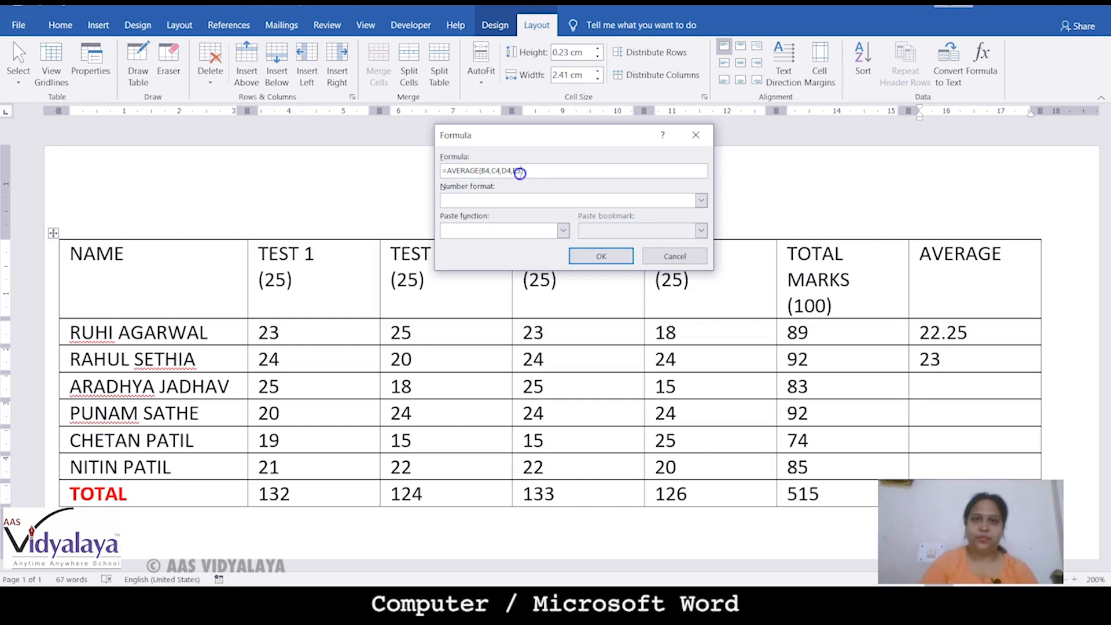
key(BackSpace)
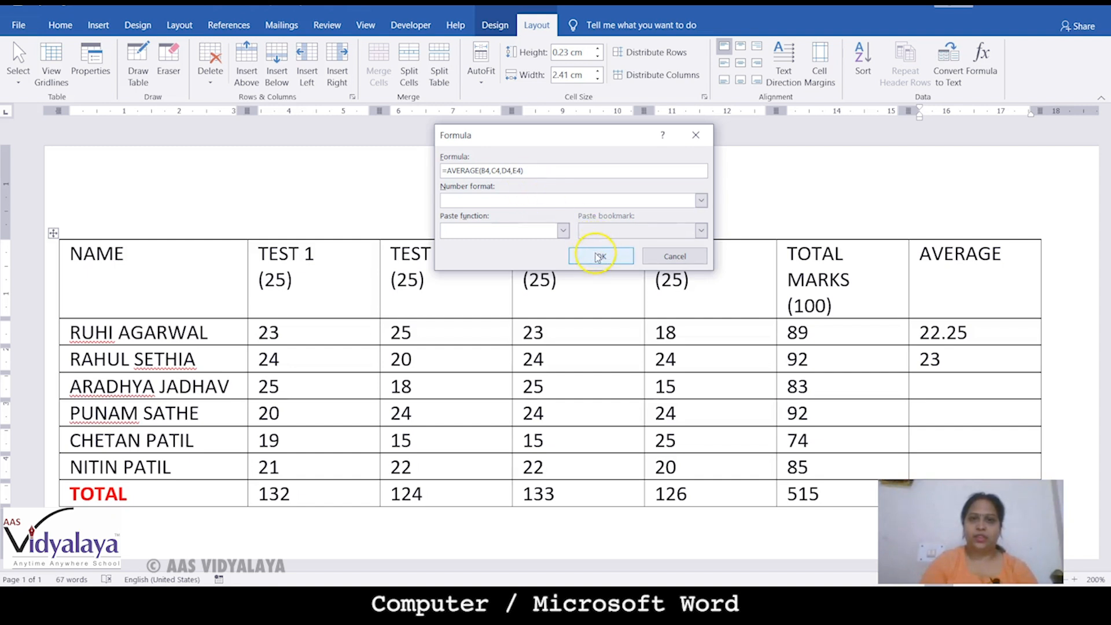
Apply whole-number format 0 so the third student's average shows 21
click(701, 200)
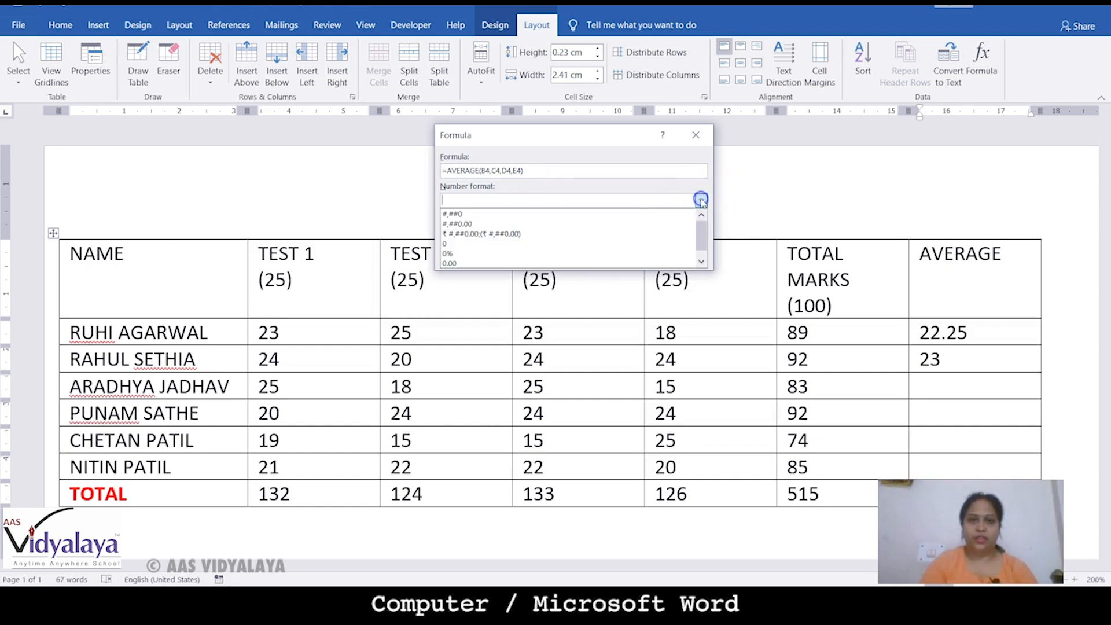
click(503, 244)
click(608, 257)
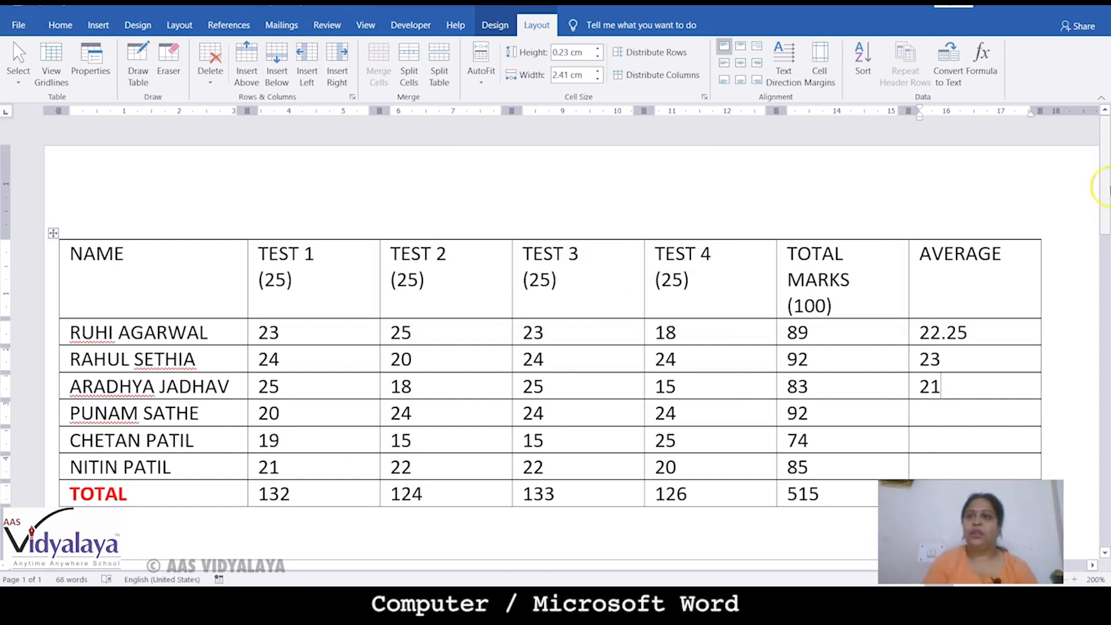
click(990, 57)
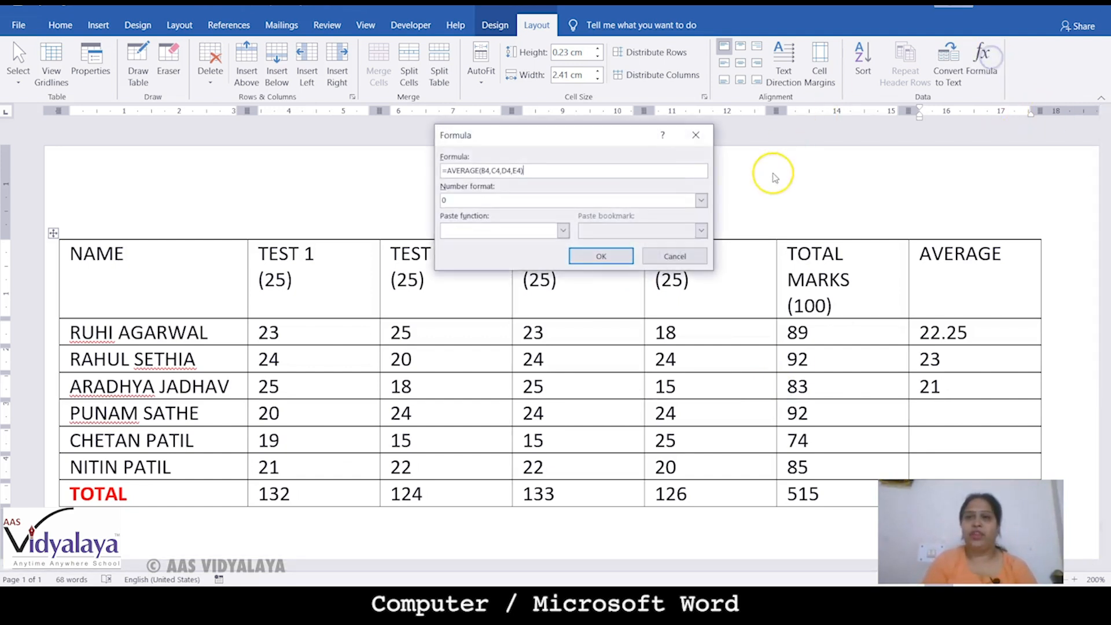
click(564, 230)
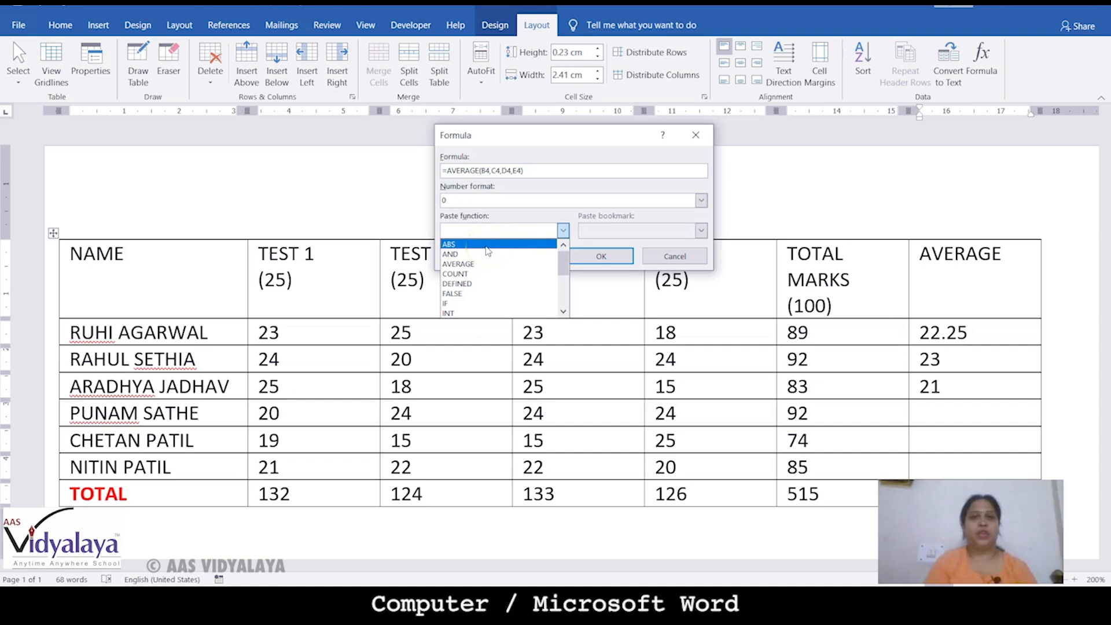
click(485, 273)
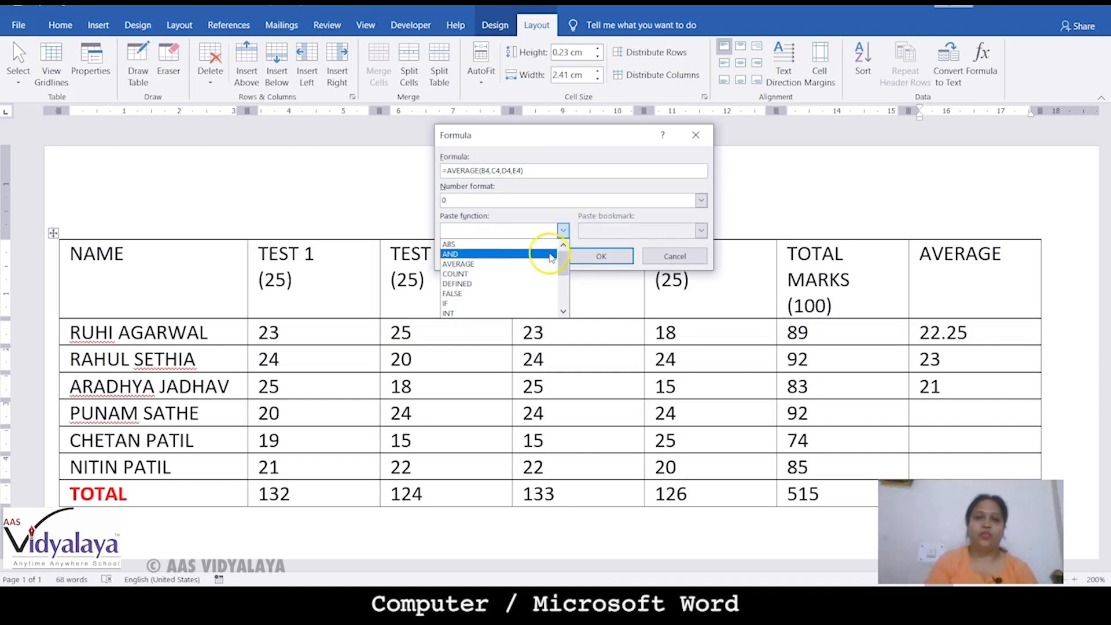
click(563, 284)
drag(562, 284, 562, 291)
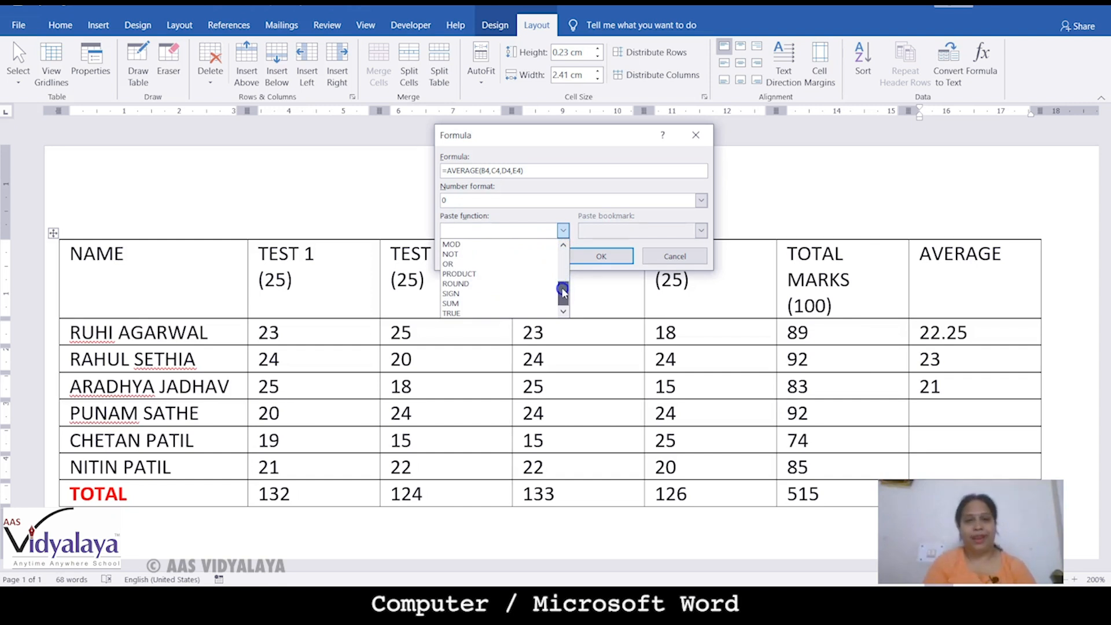
click(466, 314)
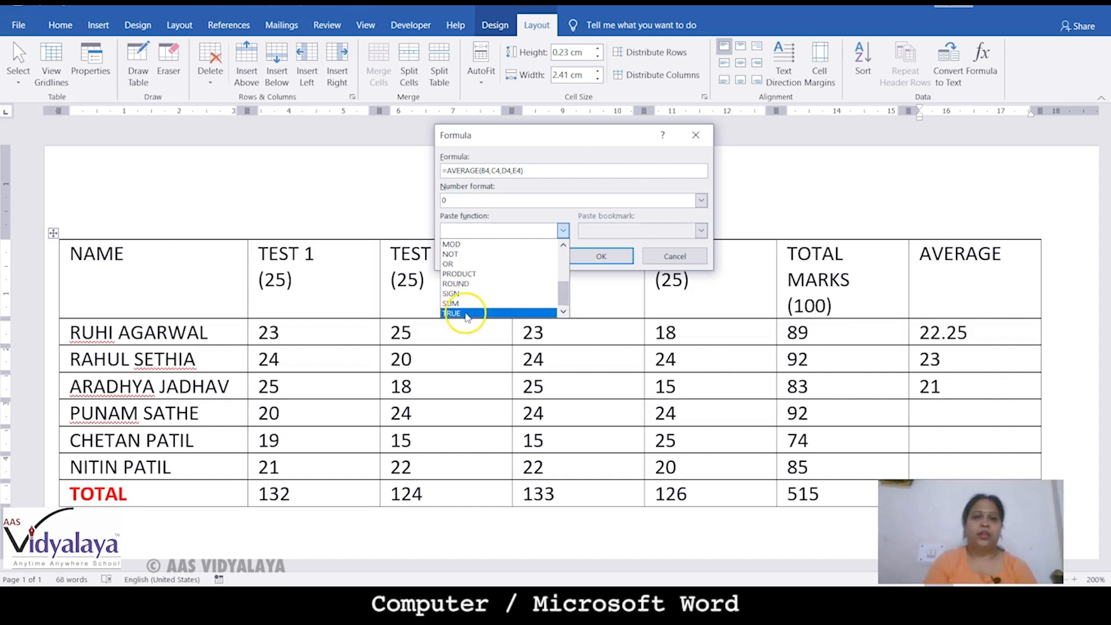
click(549, 152)
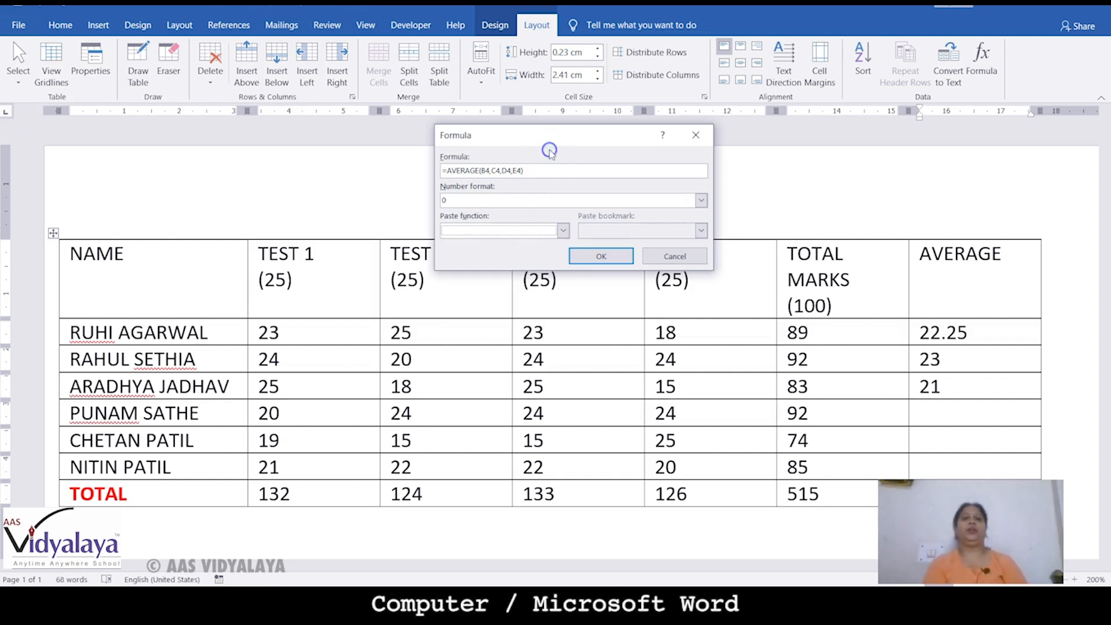
click(704, 140)
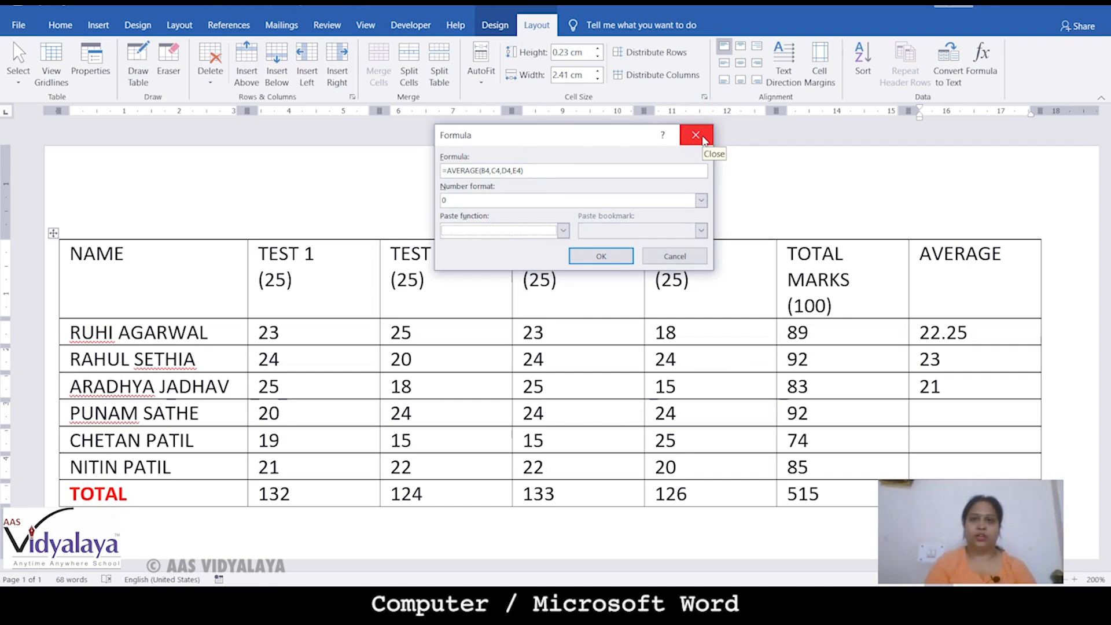
click(704, 140)
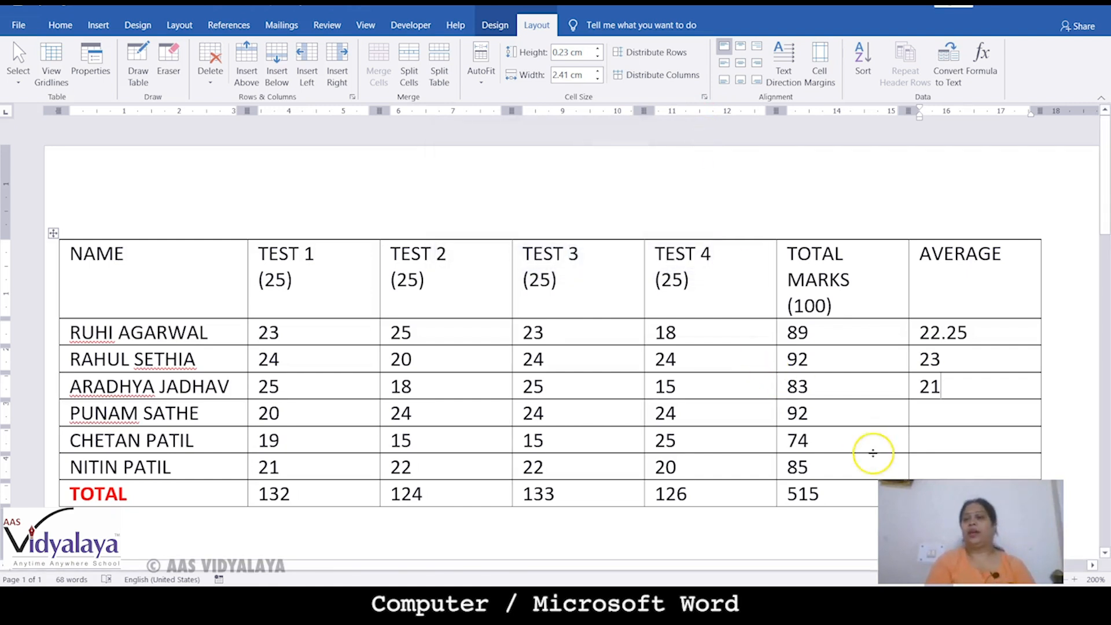
drag(950, 411, 955, 465)
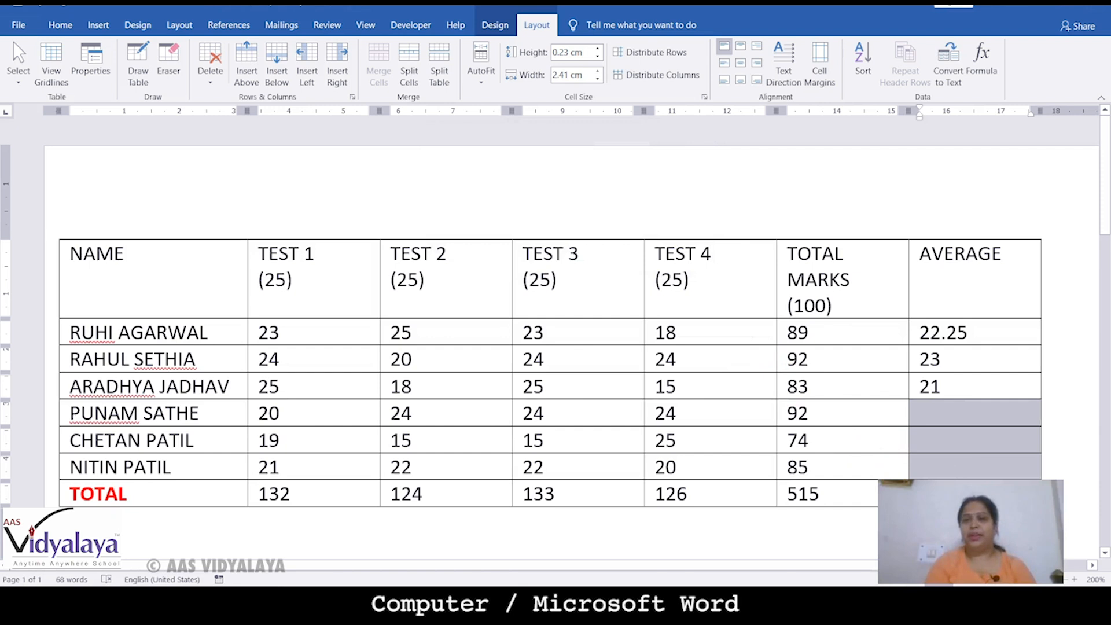